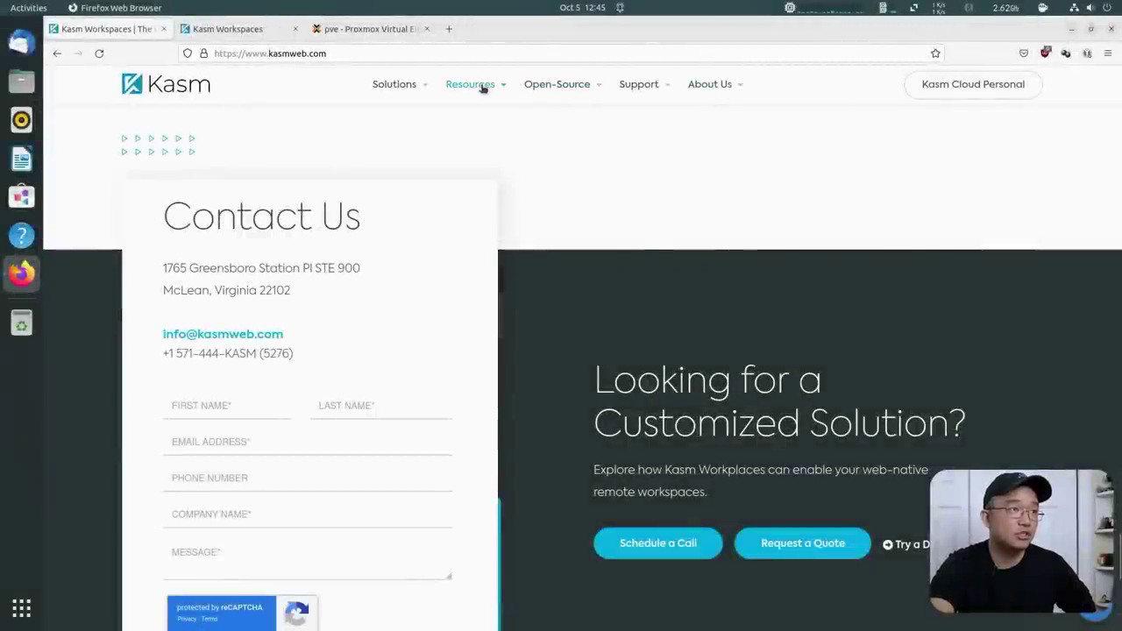
- Open Kasm's Community Edition page and view its getting-started section, and switch to the Proxmox datacenter overview
mouse_move(481, 87)
click(281, 159)
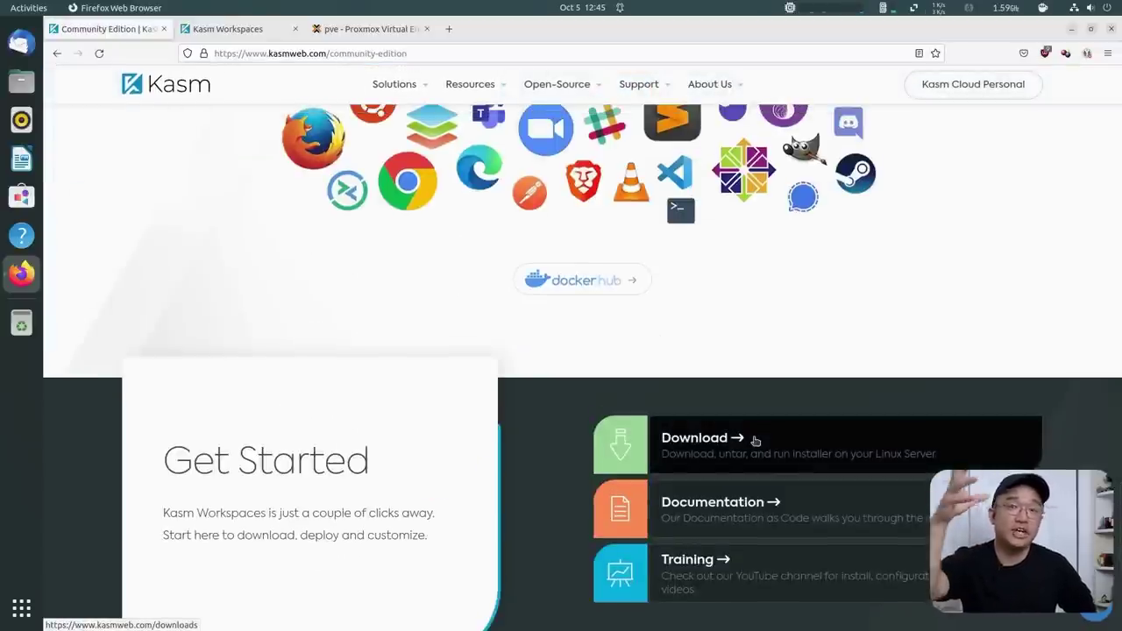
click(344, 35)
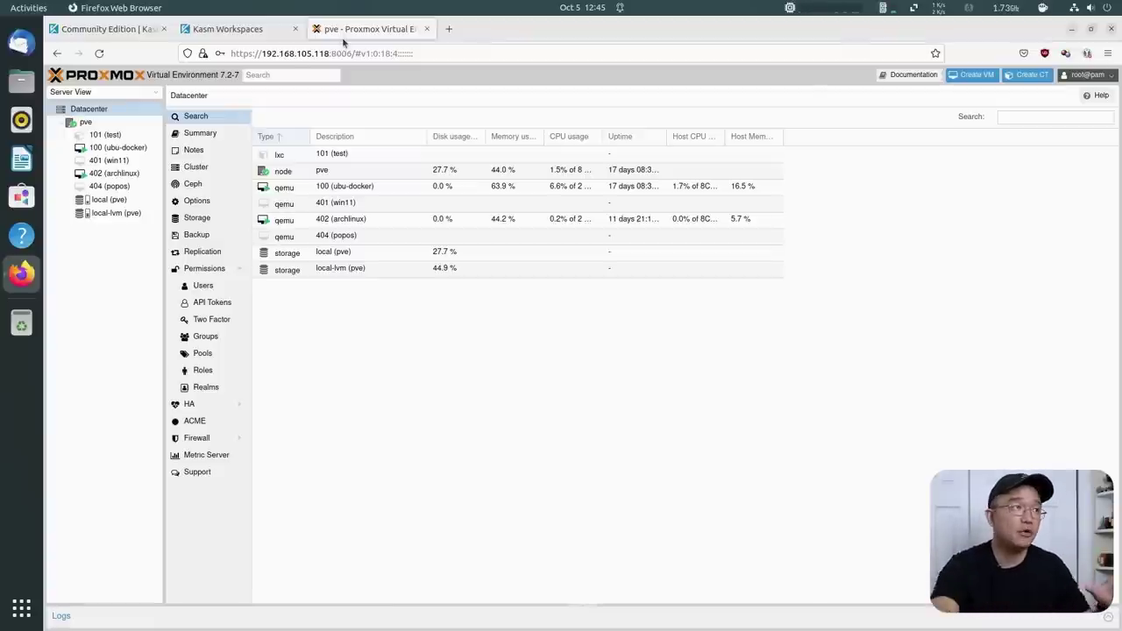
- Log in to Kasm Workspaces with the user account's e-mail and password
click(212, 29)
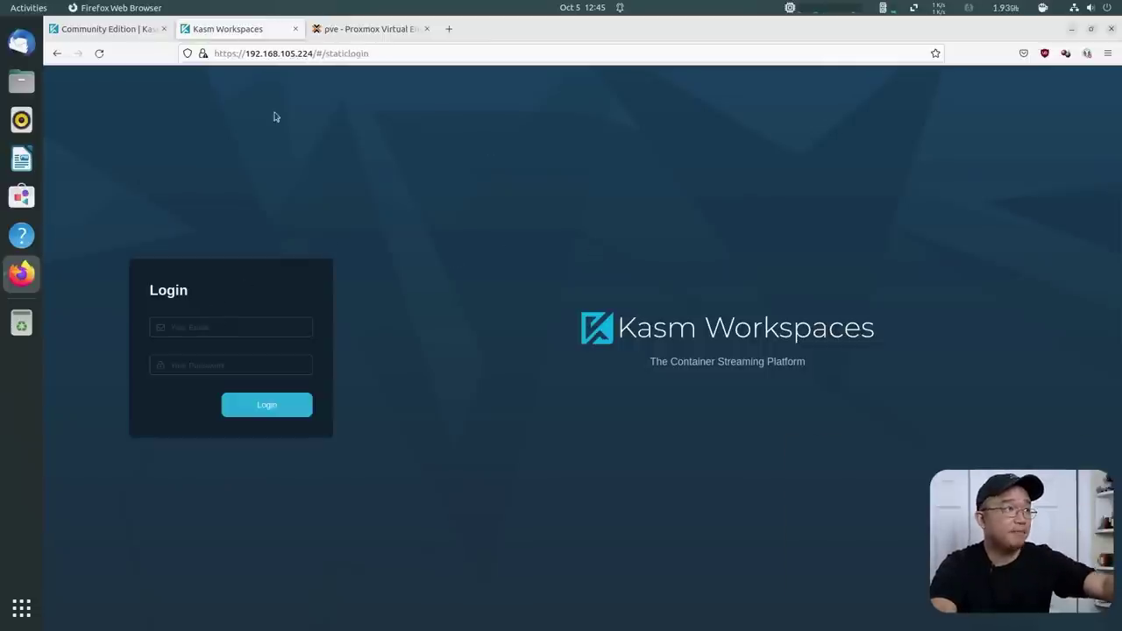
click(264, 324)
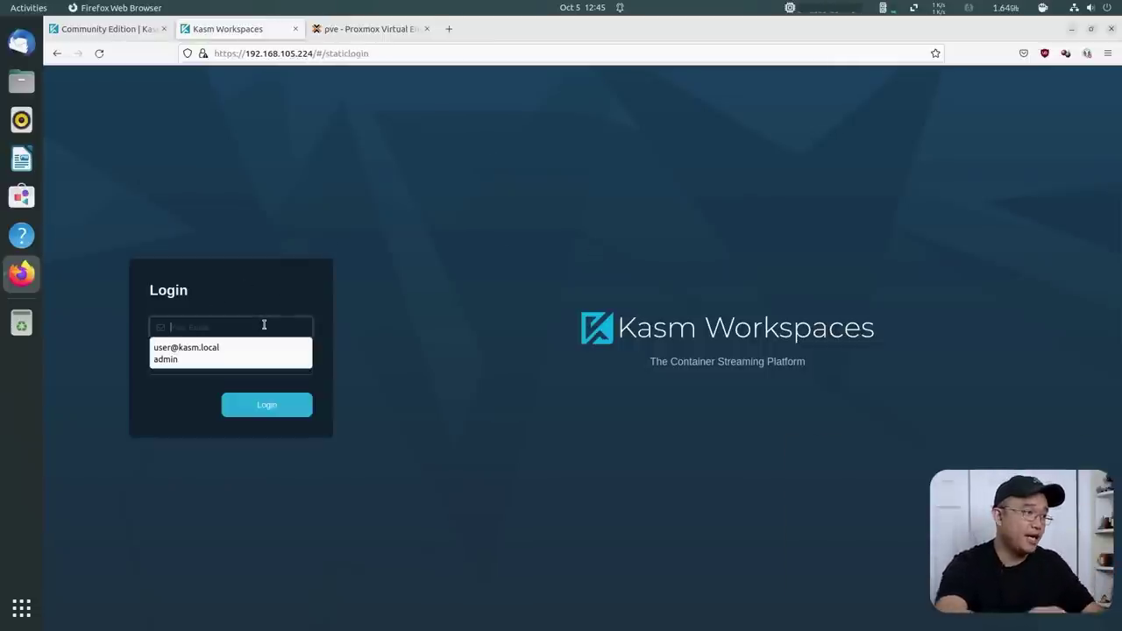
text(u)
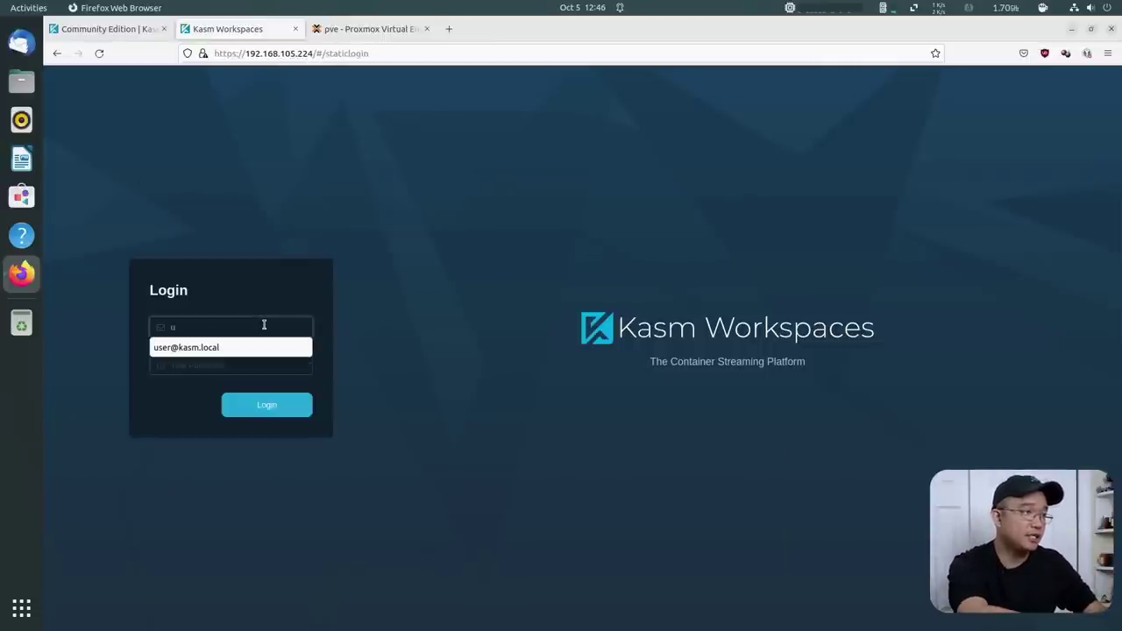
key(Down)
key(Return)
key(Tab)
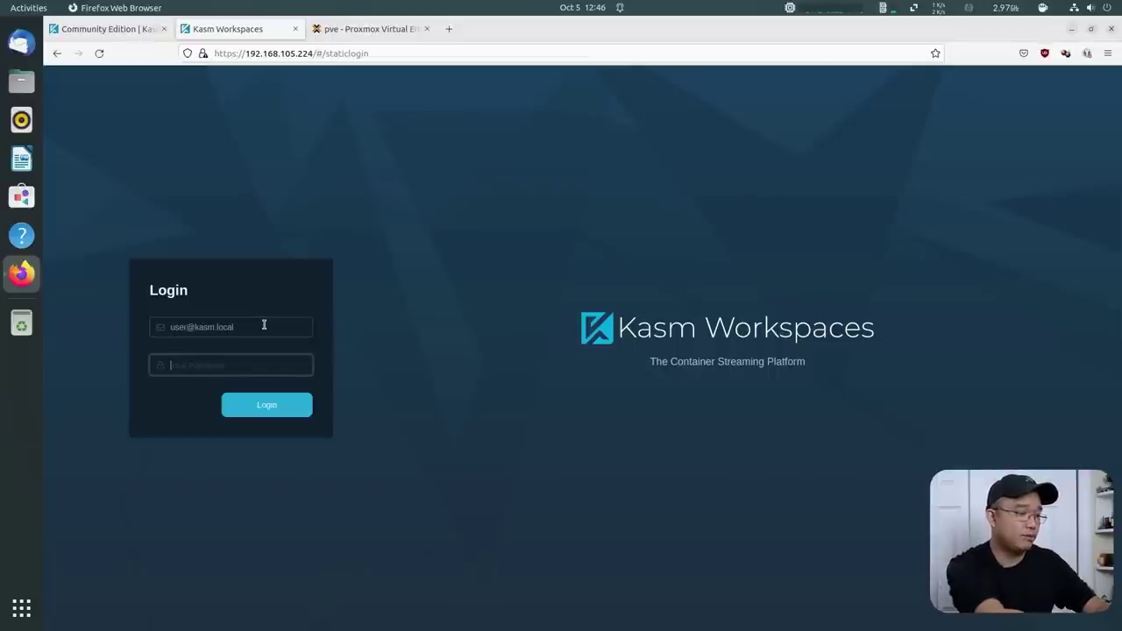
text(p)
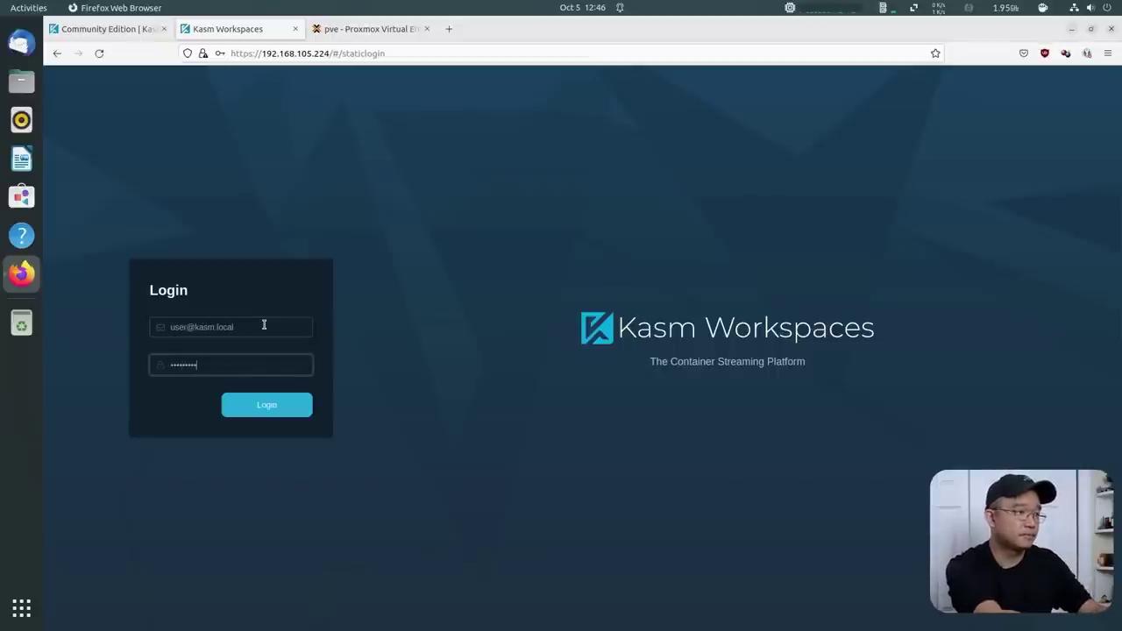
key(Return)
click(370, 205)
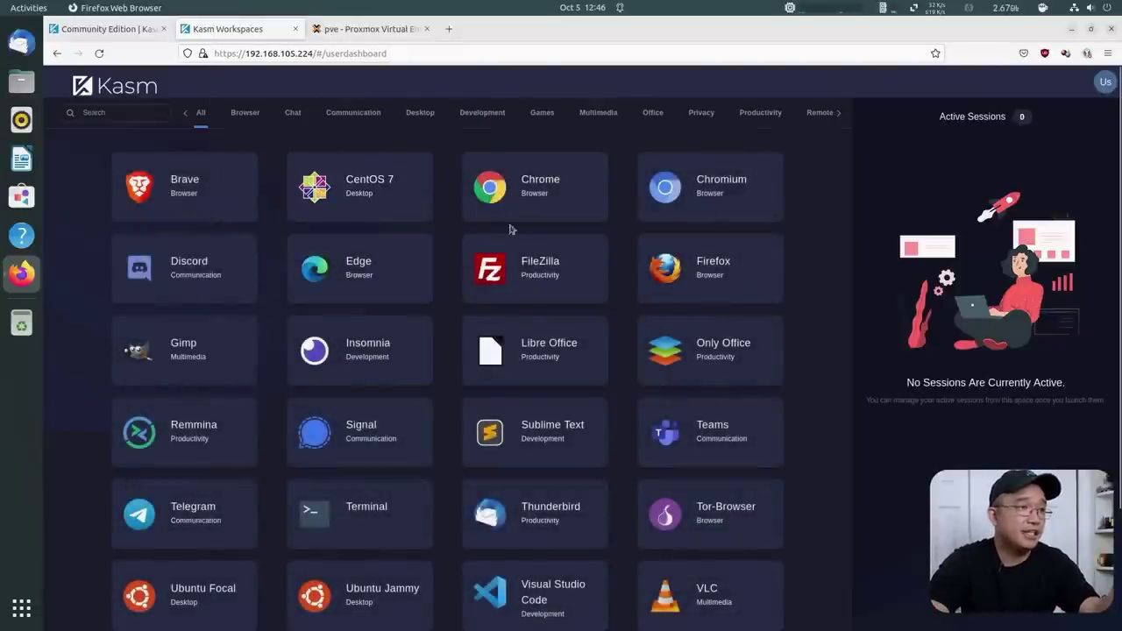
- Look through the available workspaces and launch an Ubuntu Jammy session
scroll(513, 246, down, 3)
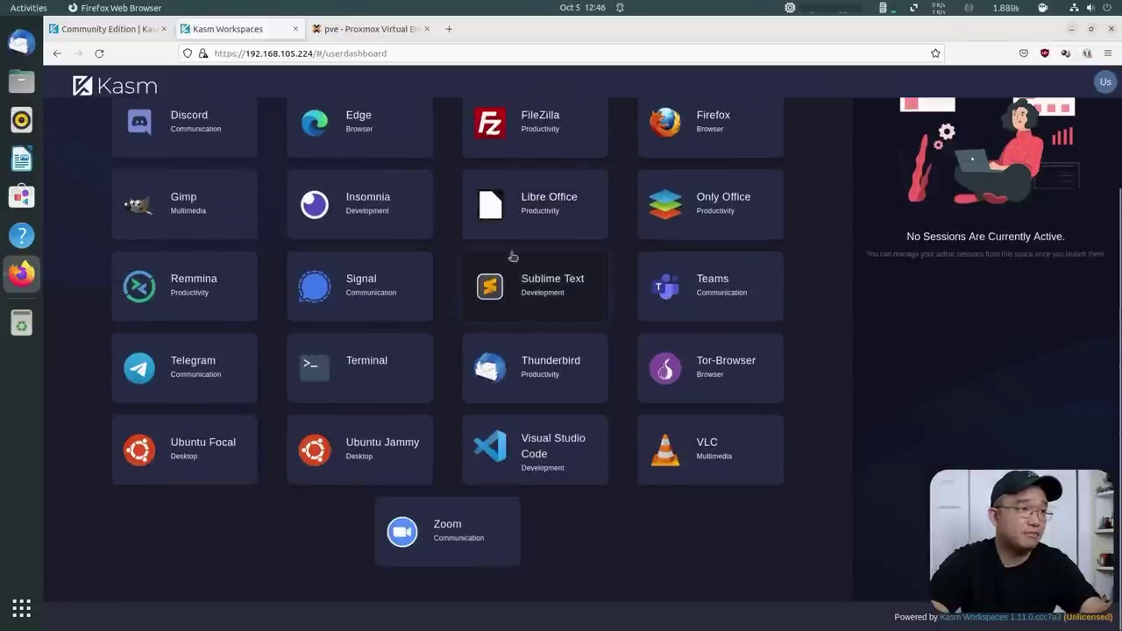
scroll(522, 219, up, 4)
scroll(569, 215, down, 2)
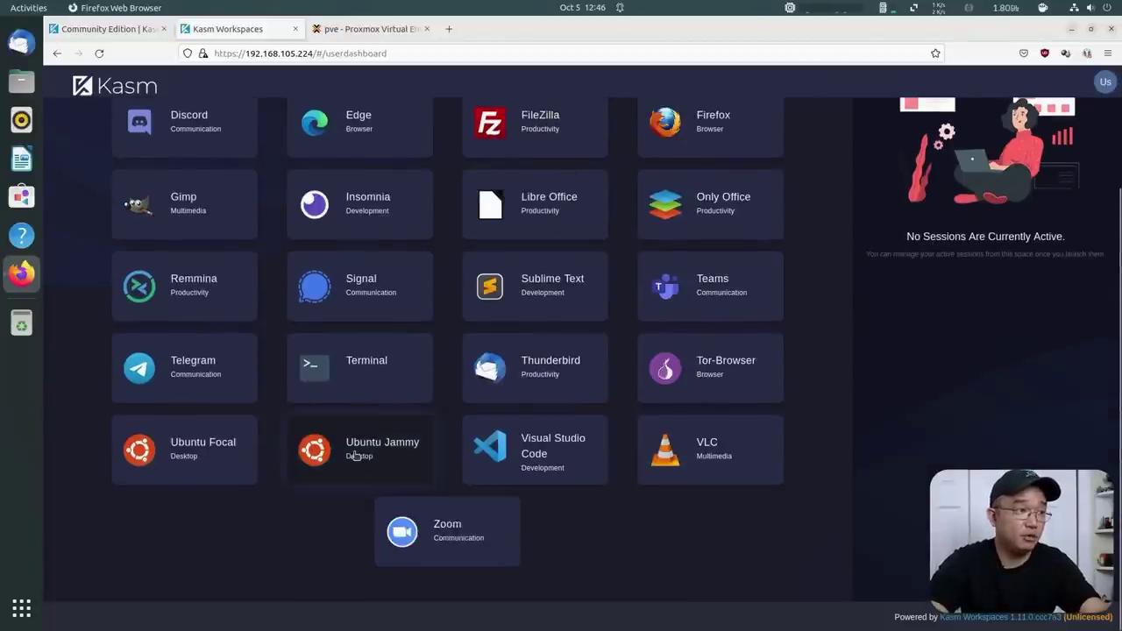
click(369, 455)
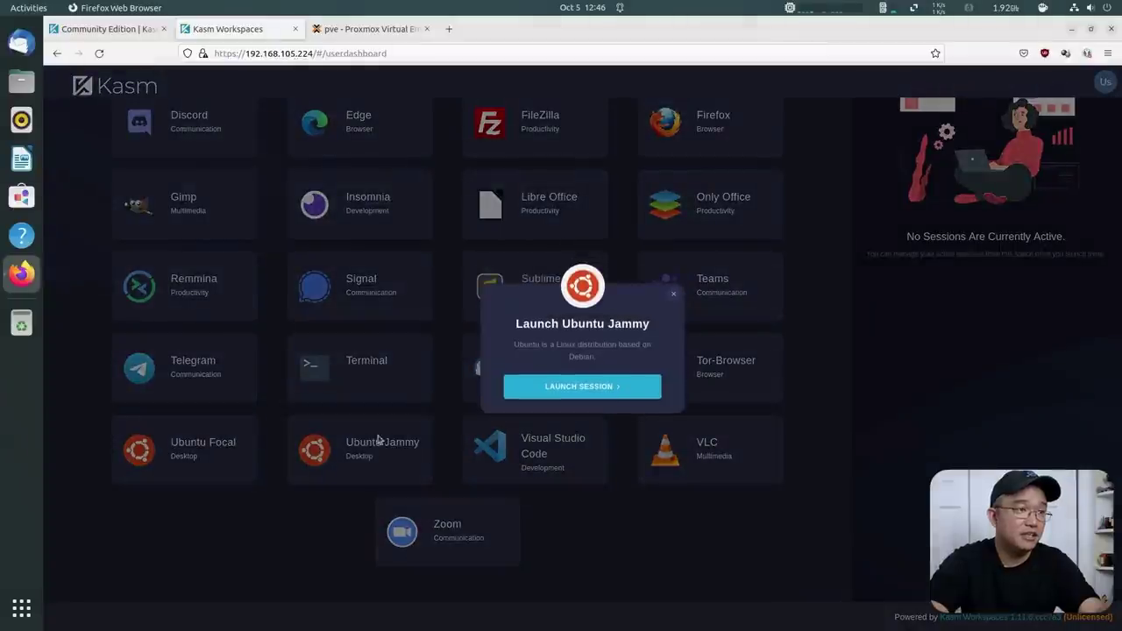
click(571, 386)
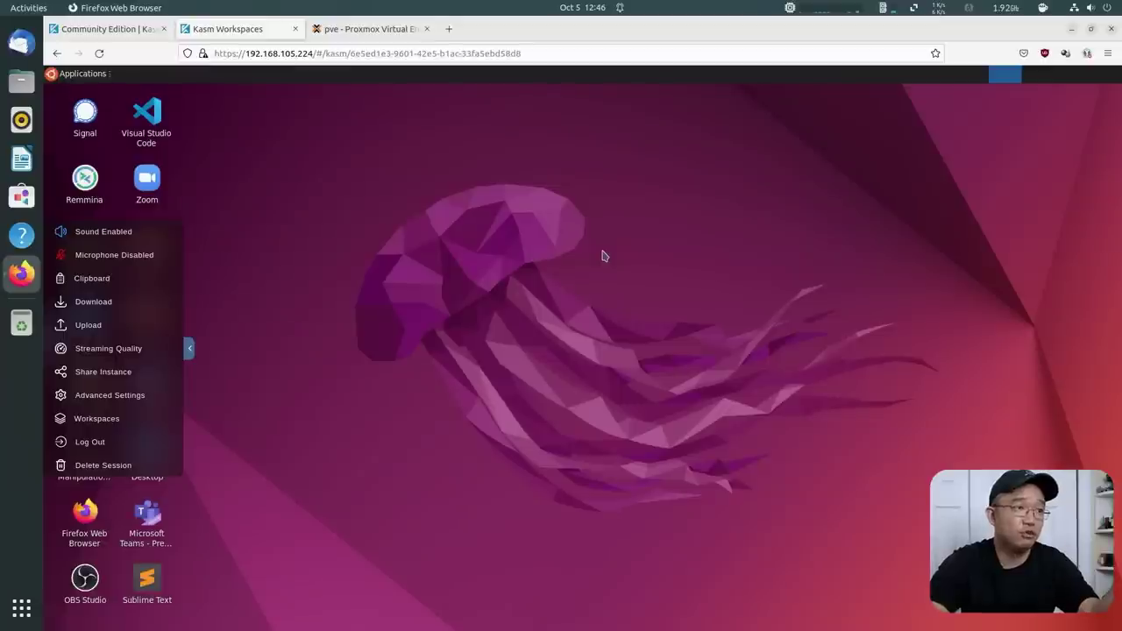
- Hide the session's control panel and delete the Zoom, Chrome, Thunderbird, GIMP, Telegram, Firefox and Teams shortcuts from the Ubuntu desktop
drag(451, 233, 702, 430)
drag(342, 240, 127, 449)
click(341, 431)
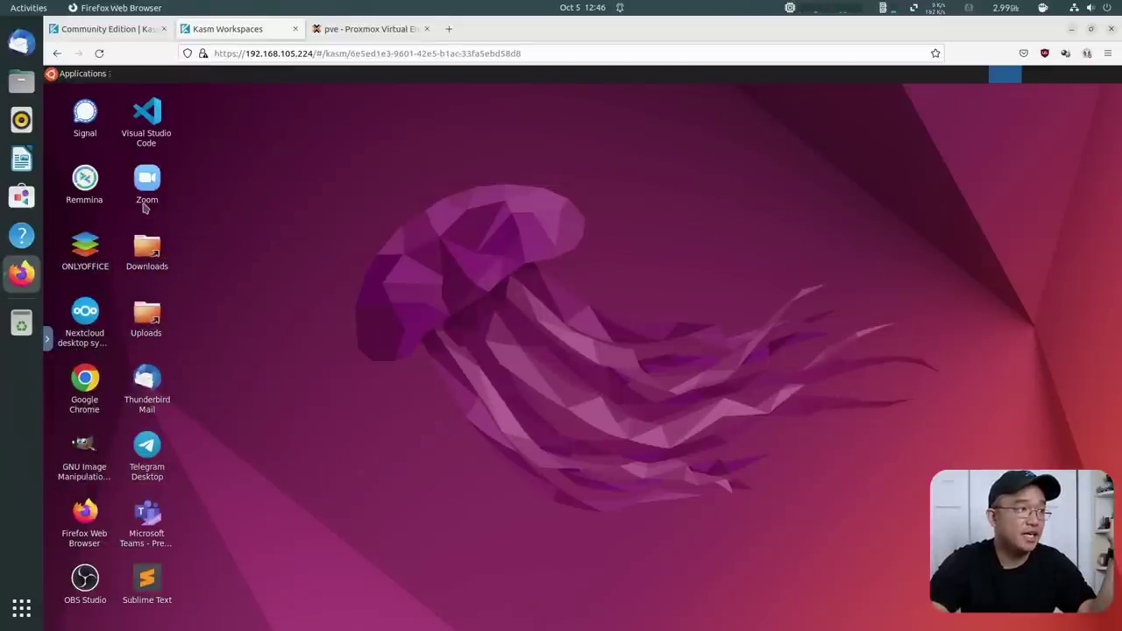
right_click(146, 202)
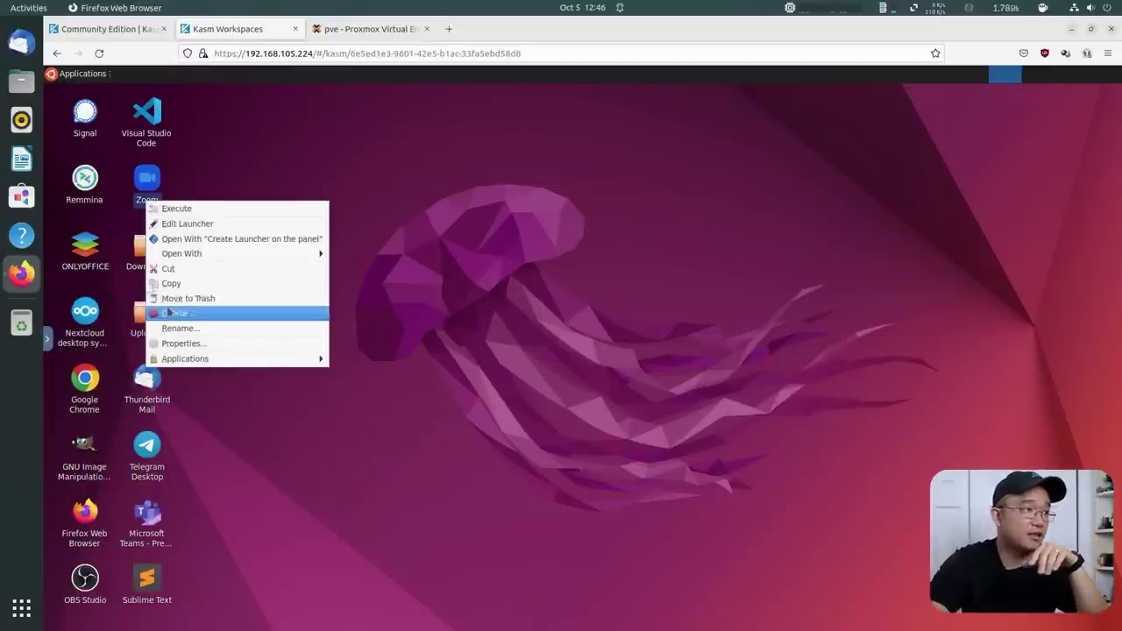
click(171, 313)
drag(282, 391, 70, 564)
key(Delete)
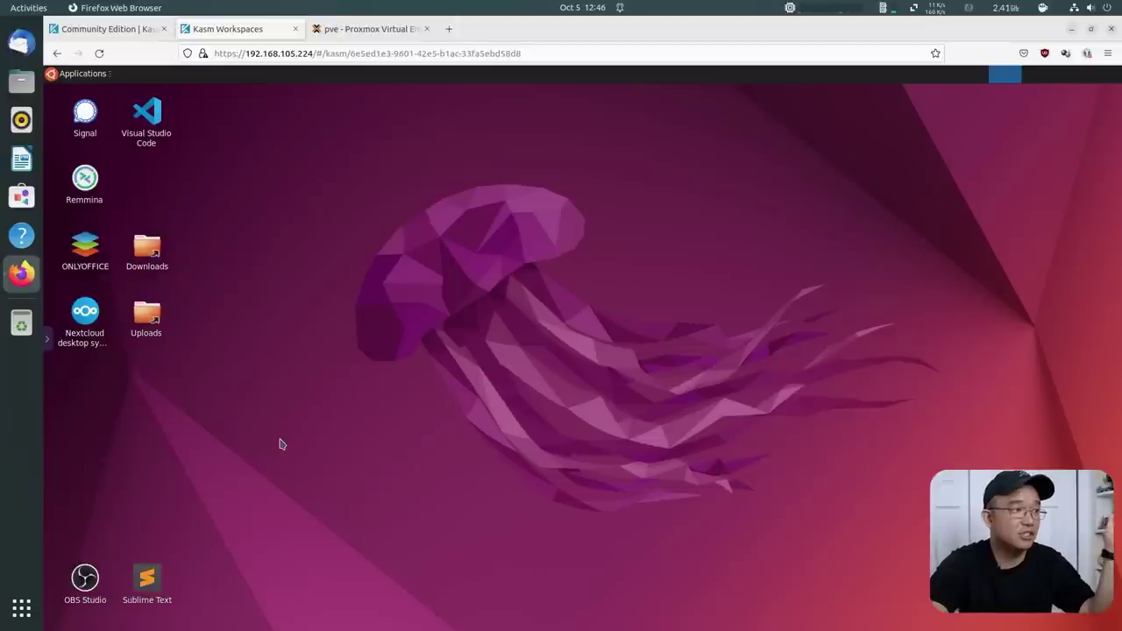
- Delete the running Ubuntu Jammy session and return to the workspace dashboard
click(50, 342)
click(111, 465)
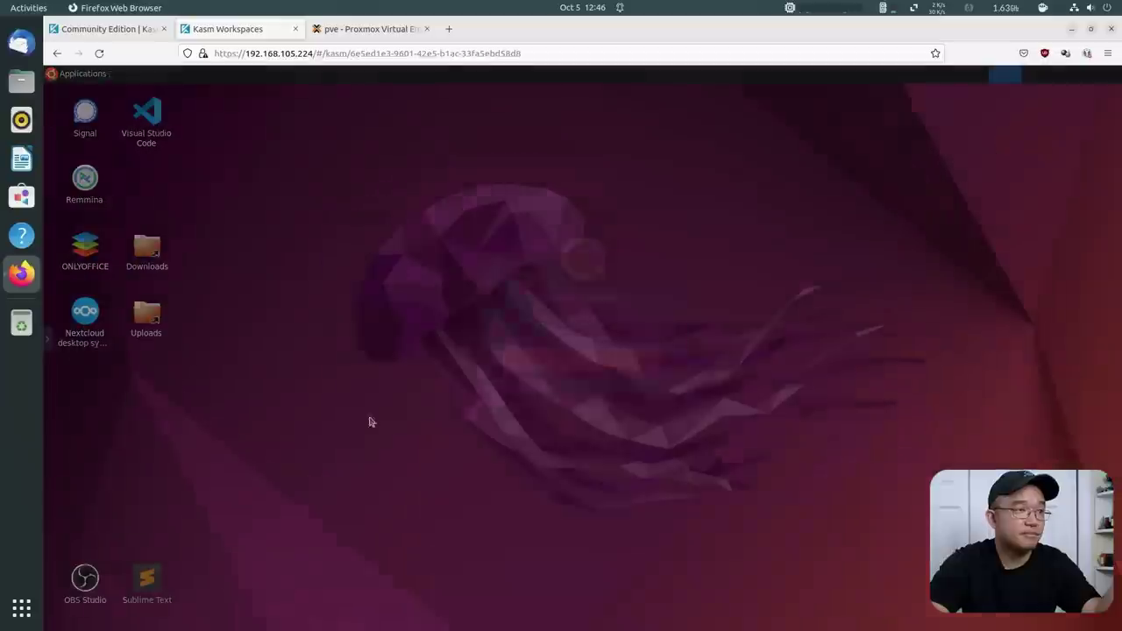
click(591, 392)
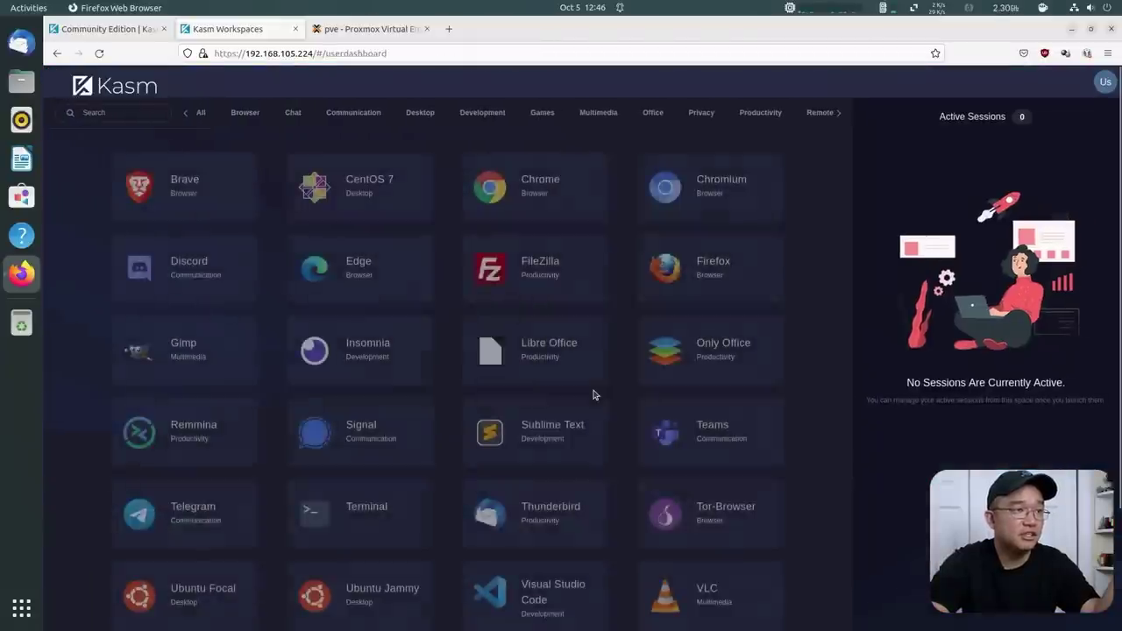
- Launch a fresh Ubuntu Jammy session and collapse its control panel
scroll(373, 526, down, 3)
click(355, 481)
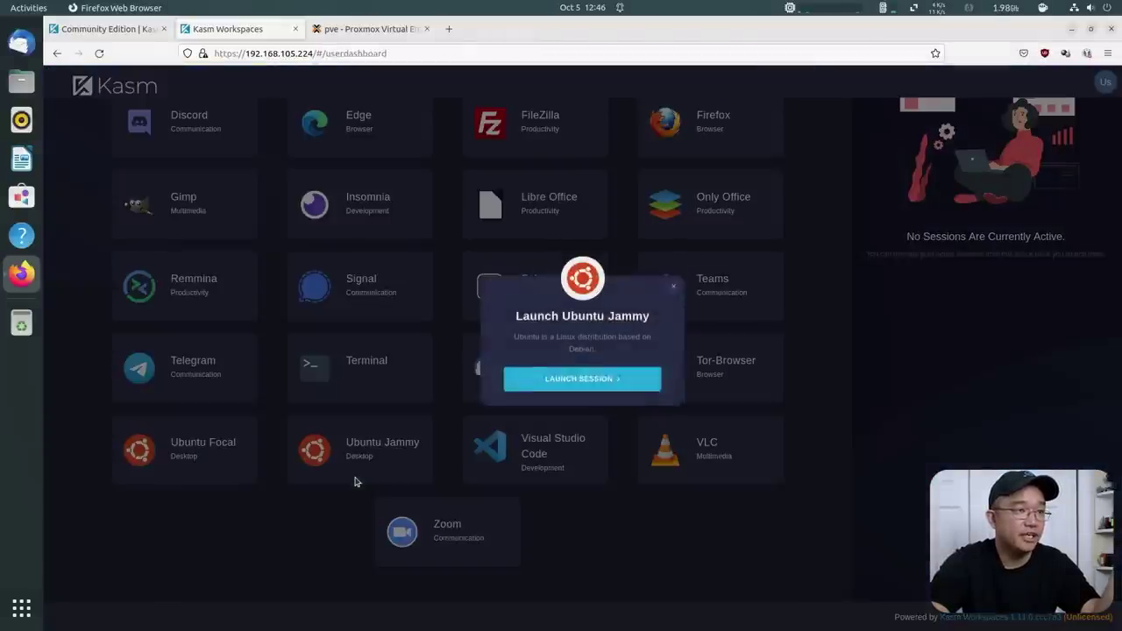
click(539, 387)
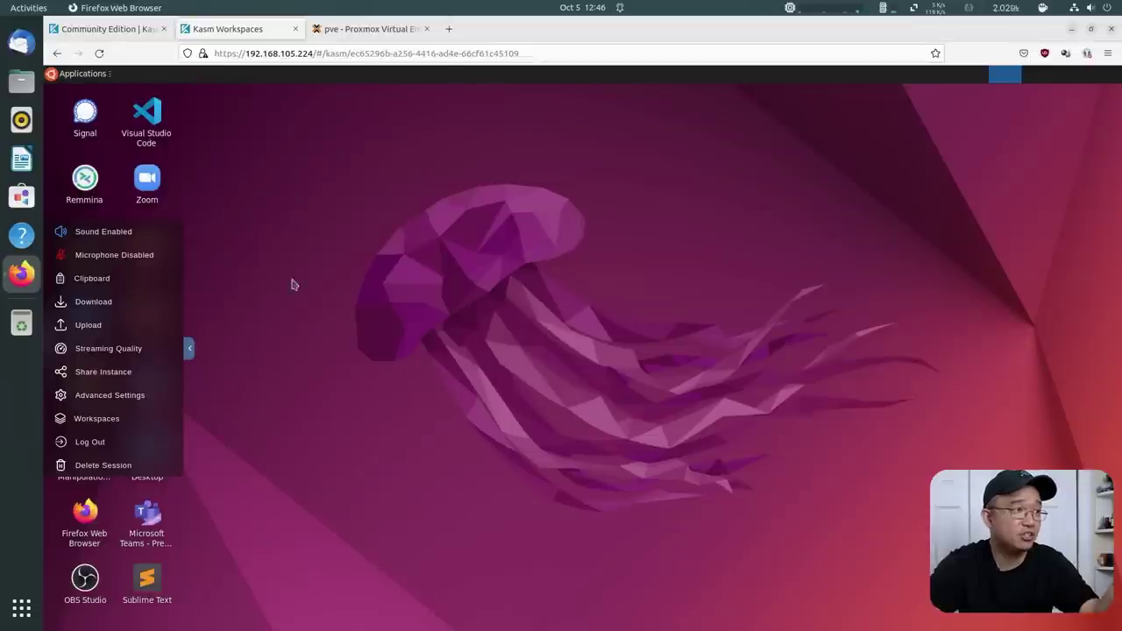
click(264, 301)
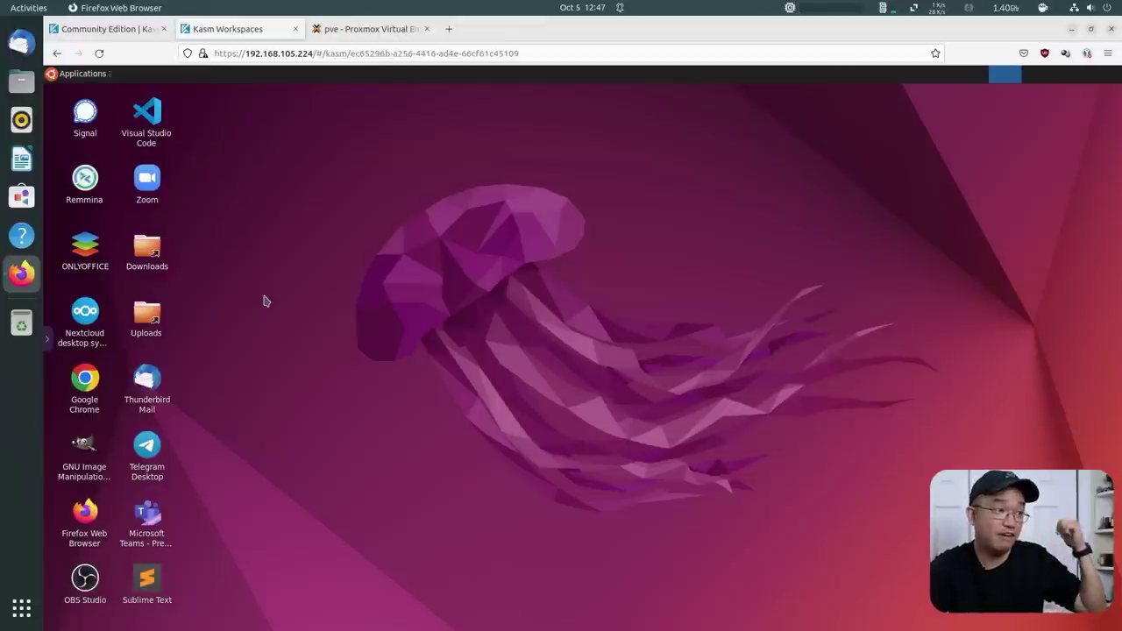
- Switch to Proxmox and examine the CPU specification in the pve node's summary
click(366, 29)
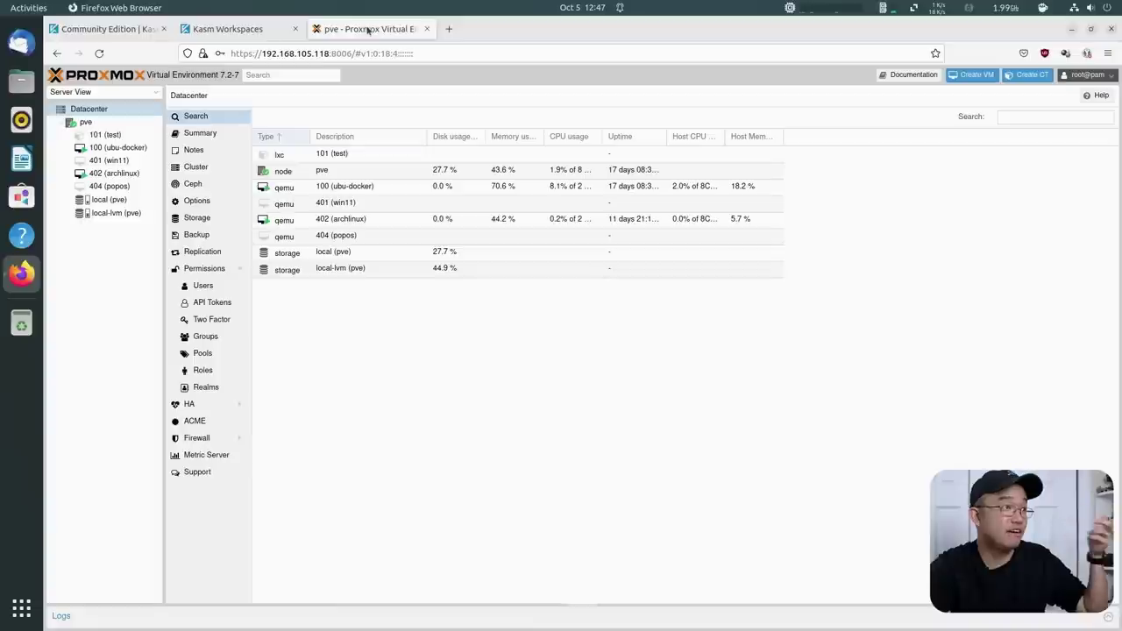
click(119, 125)
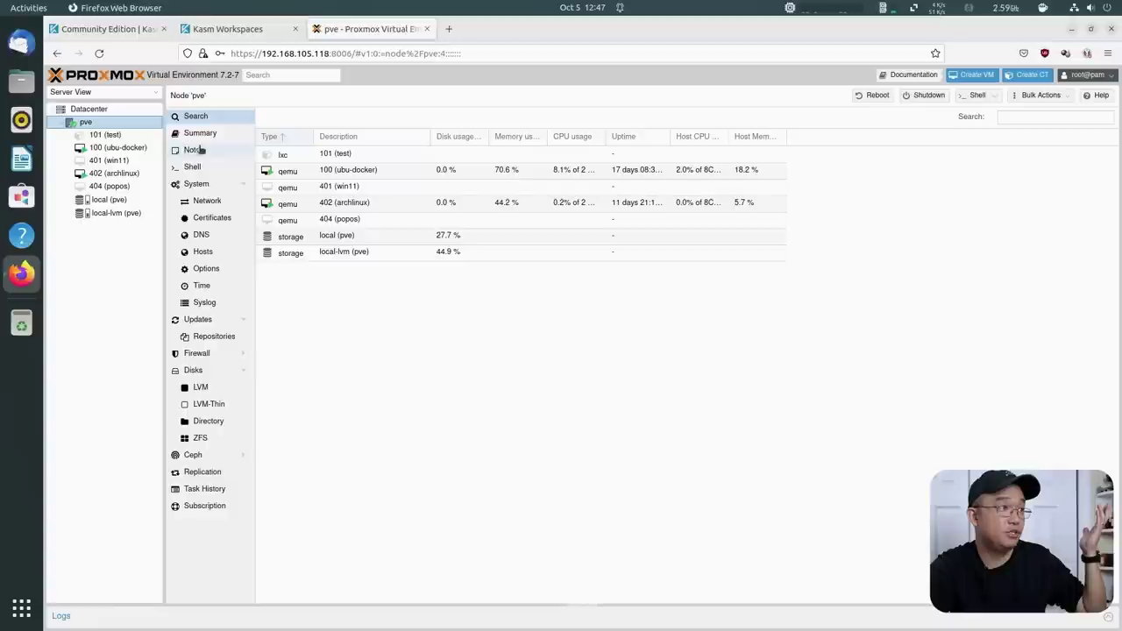
click(198, 185)
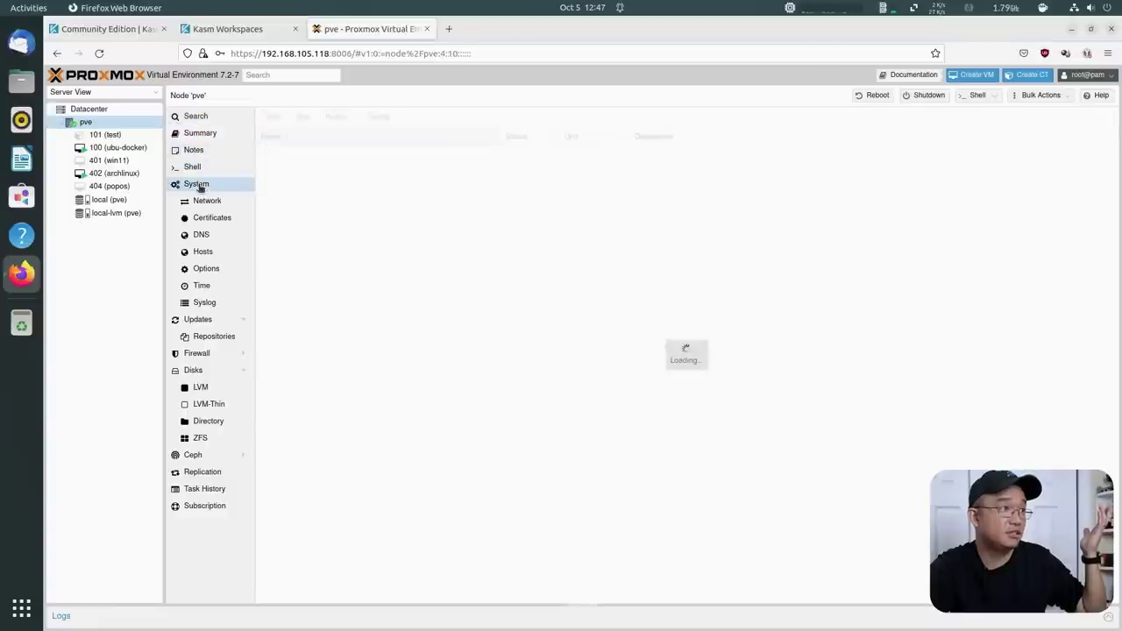
click(201, 134)
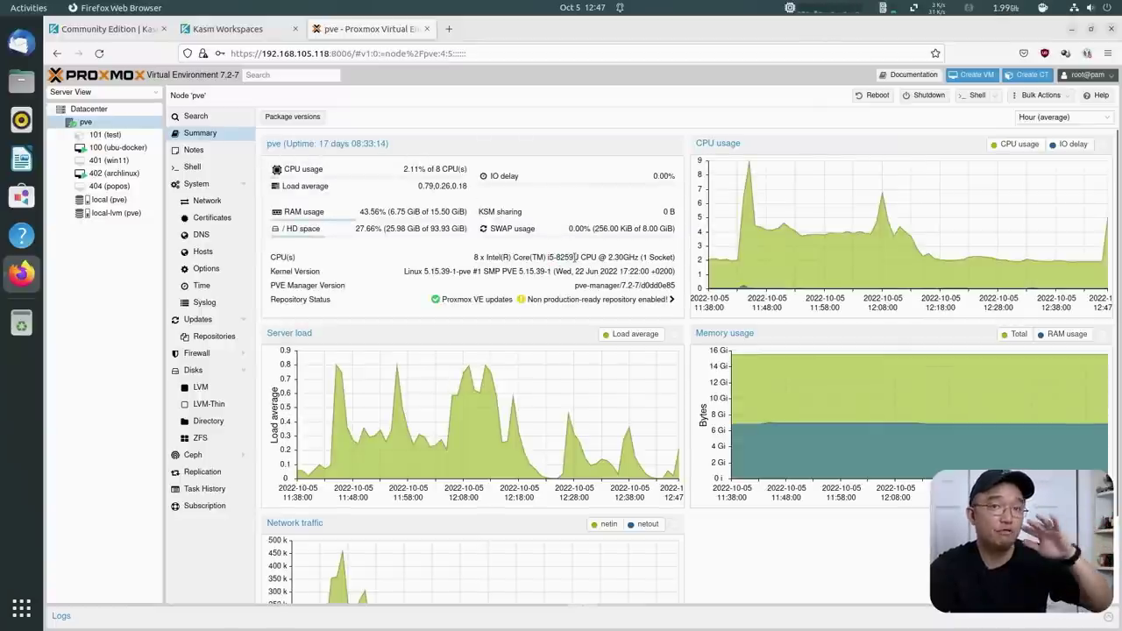
triple_click(511, 257)
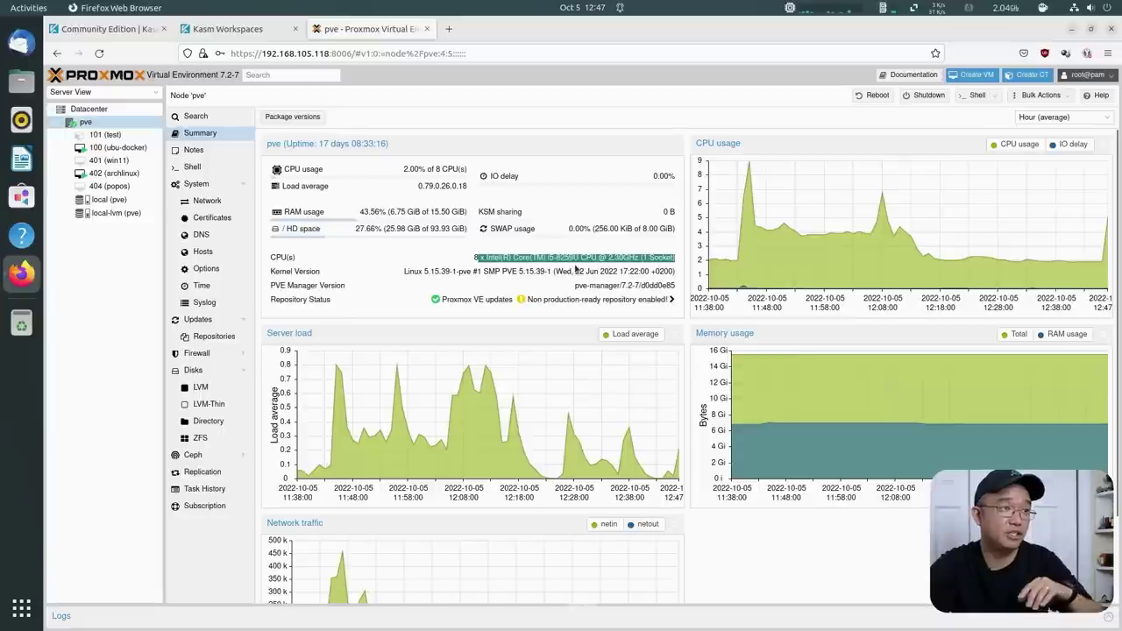
click(577, 255)
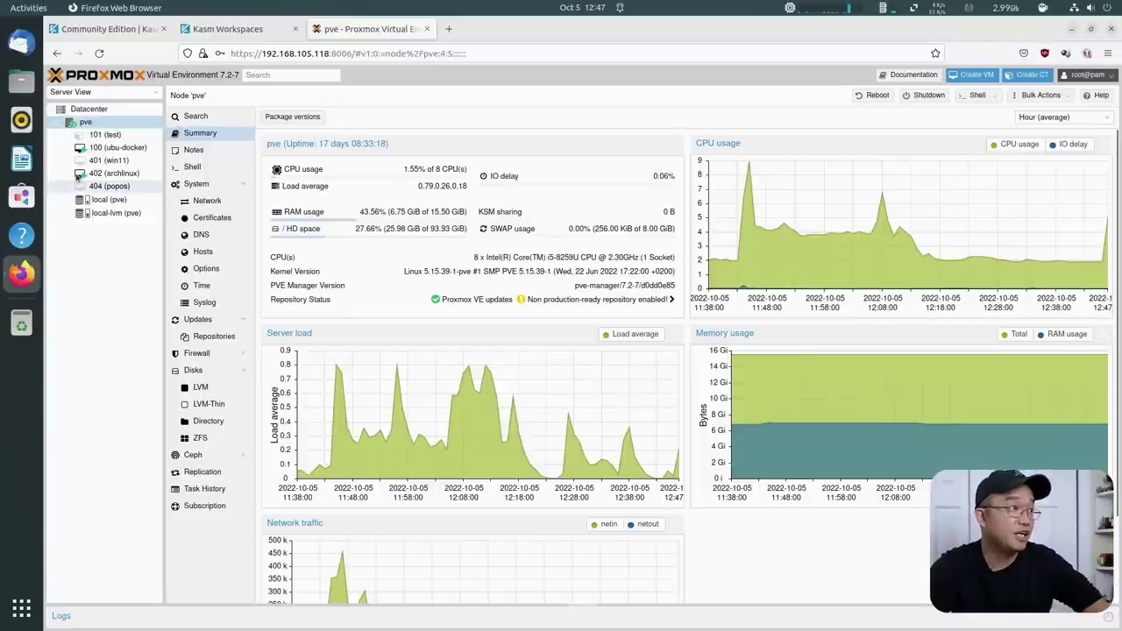
- Return to the Ubuntu Jammy session in Kasm Workspaces and hide its control panel
click(242, 32)
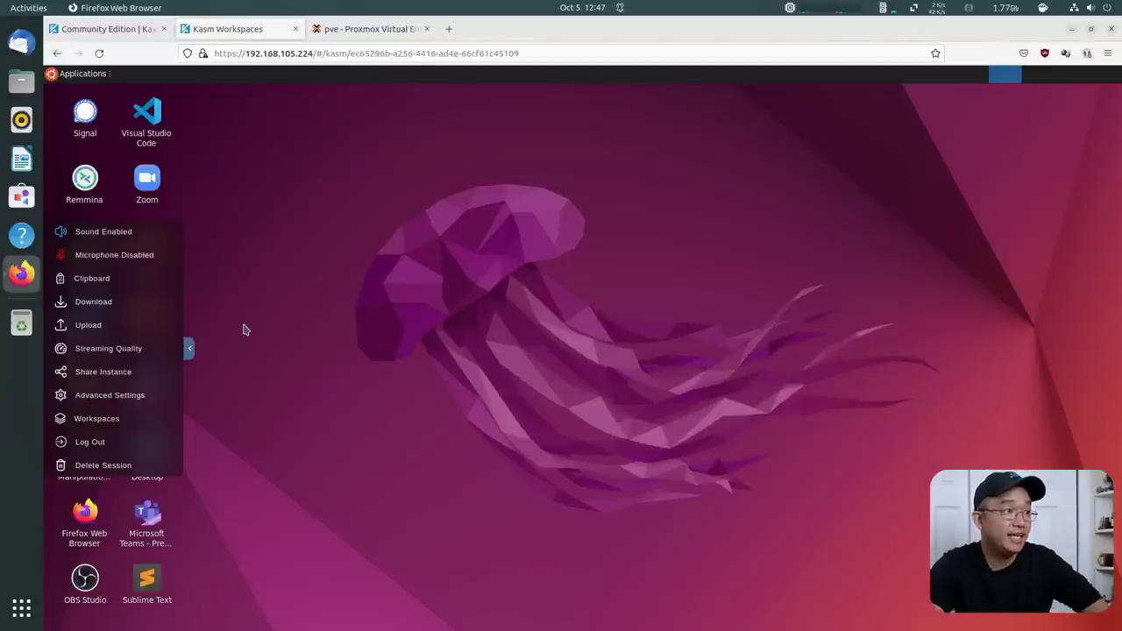
click(50, 347)
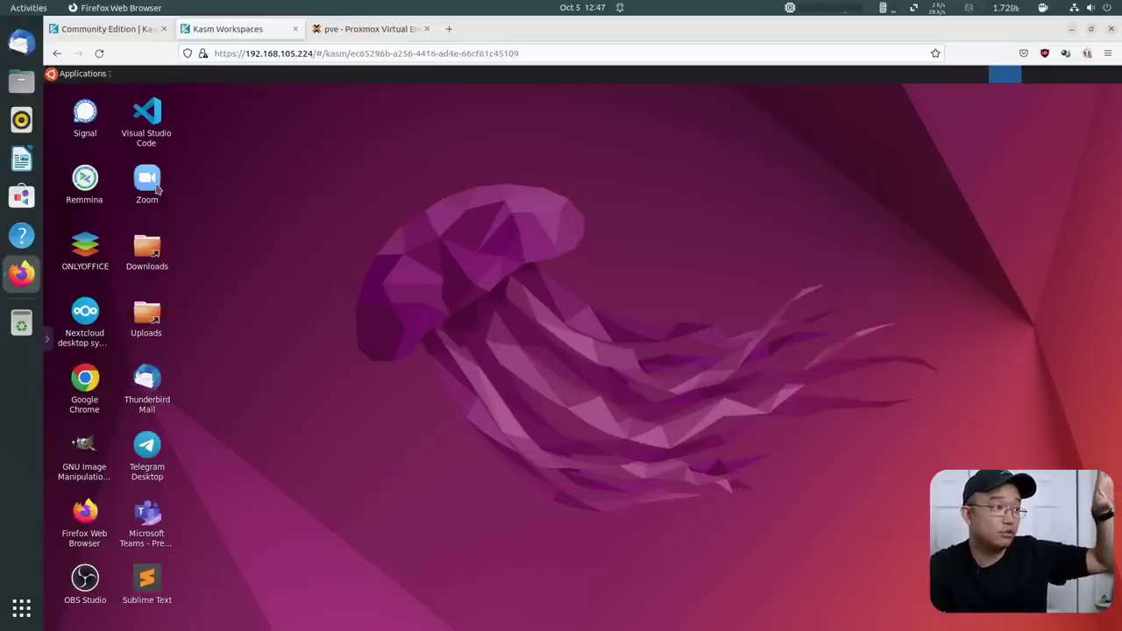
mouse_move(159, 193)
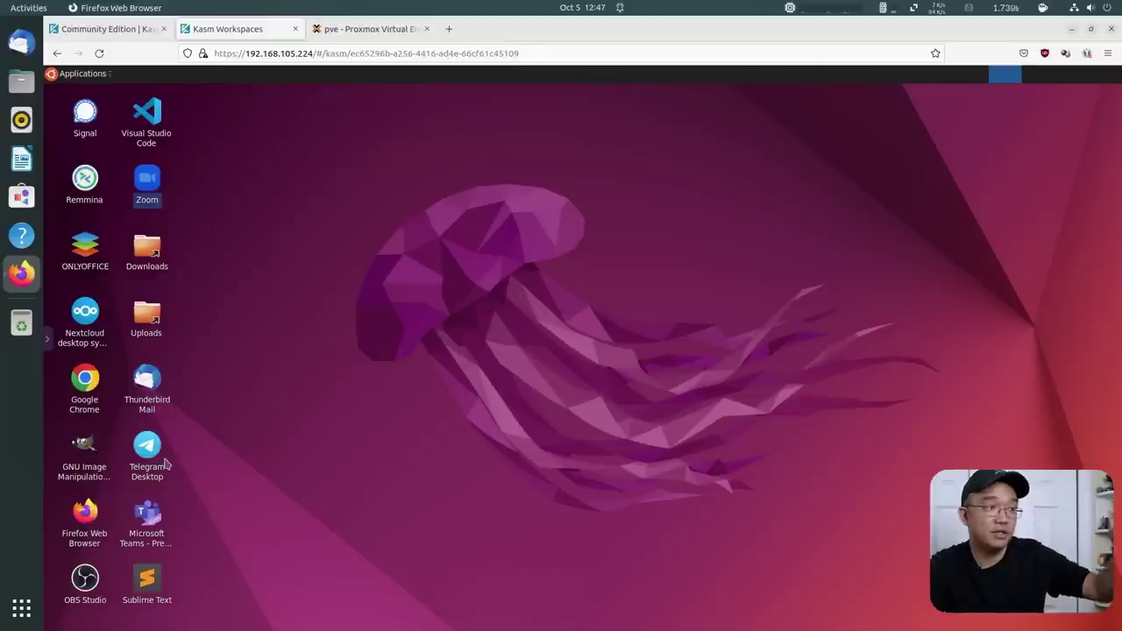
click(491, 379)
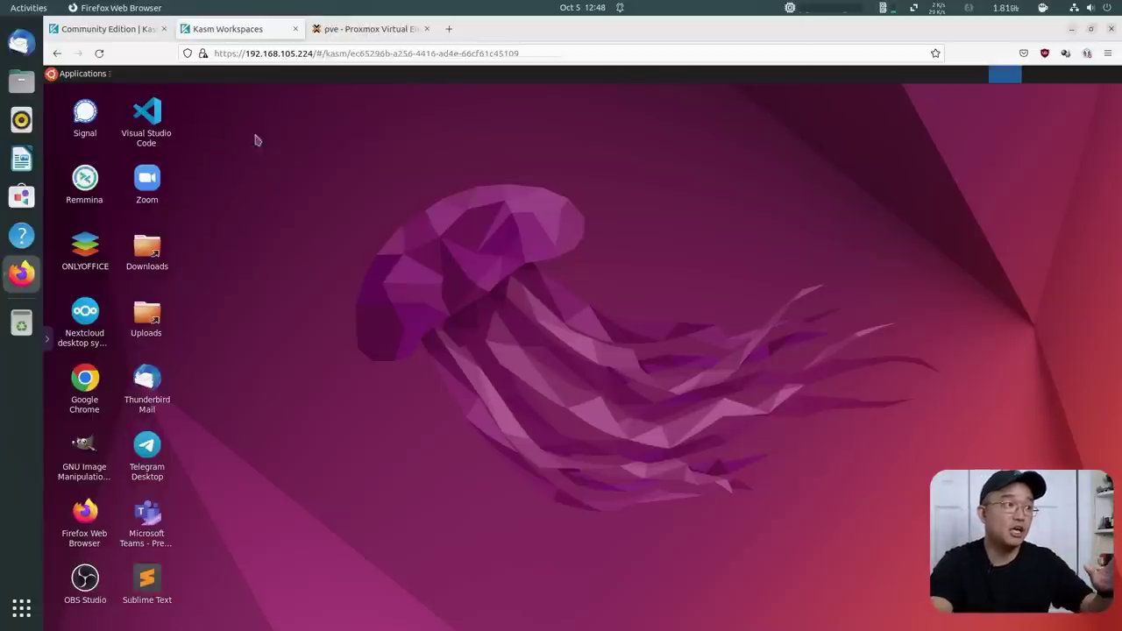
- Open Google Chrome on the Ubuntu desktop, move its window clear of the desktop icons, and browse youtube.com
drag(289, 137, 416, 338)
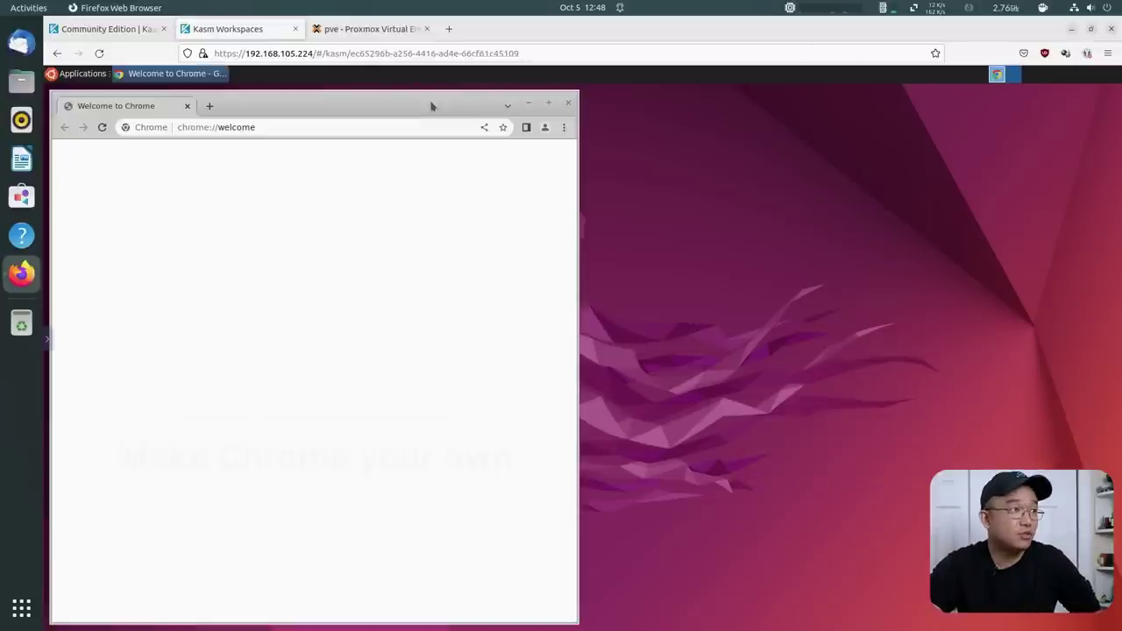
drag(431, 105, 679, 98)
click(630, 116)
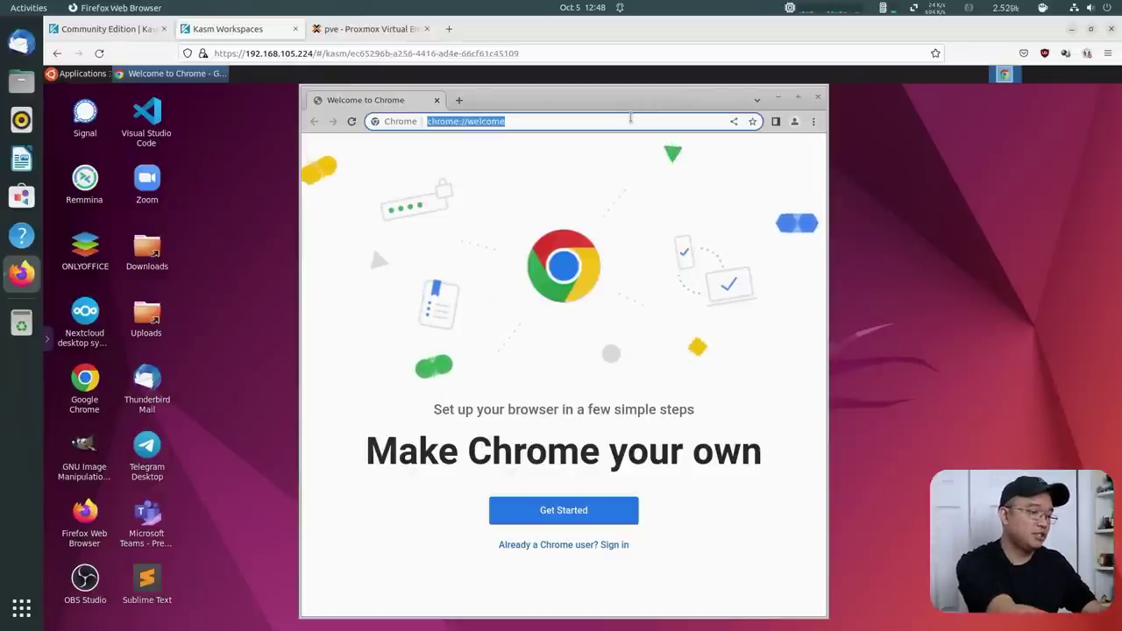
text(youtube.com)
key(Return)
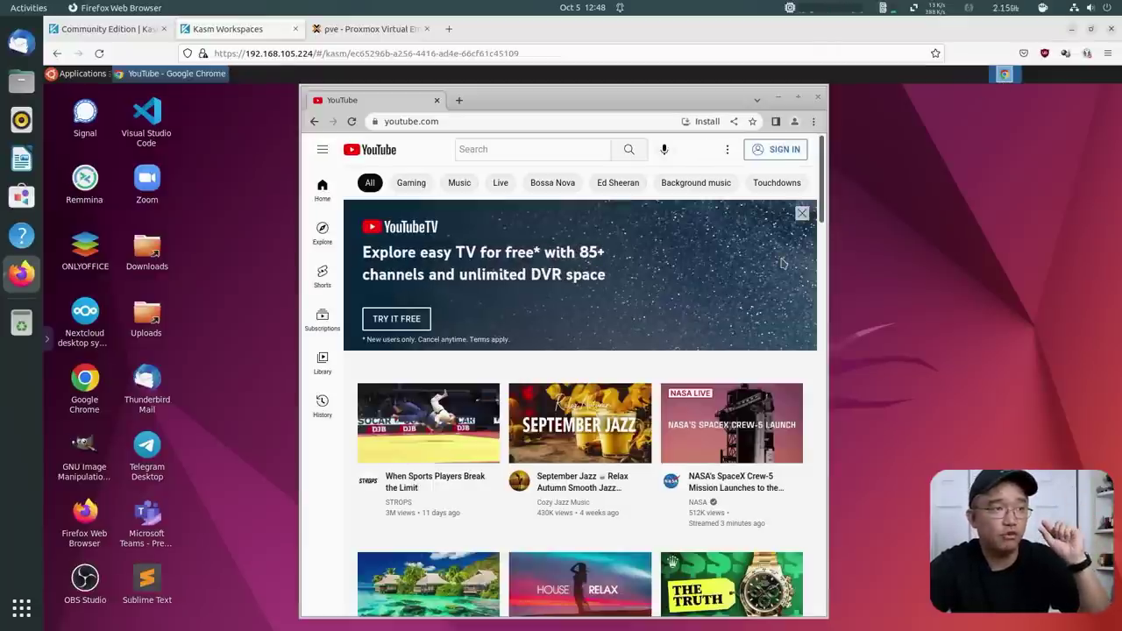
scroll(782, 263, down, 3)
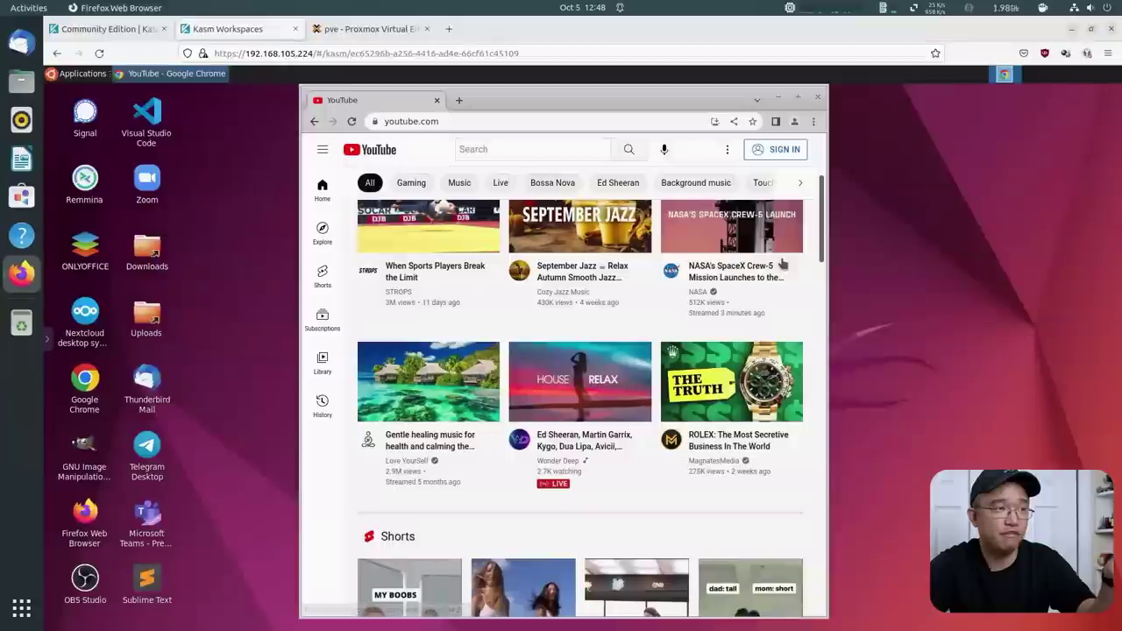
scroll(780, 265, up, 2)
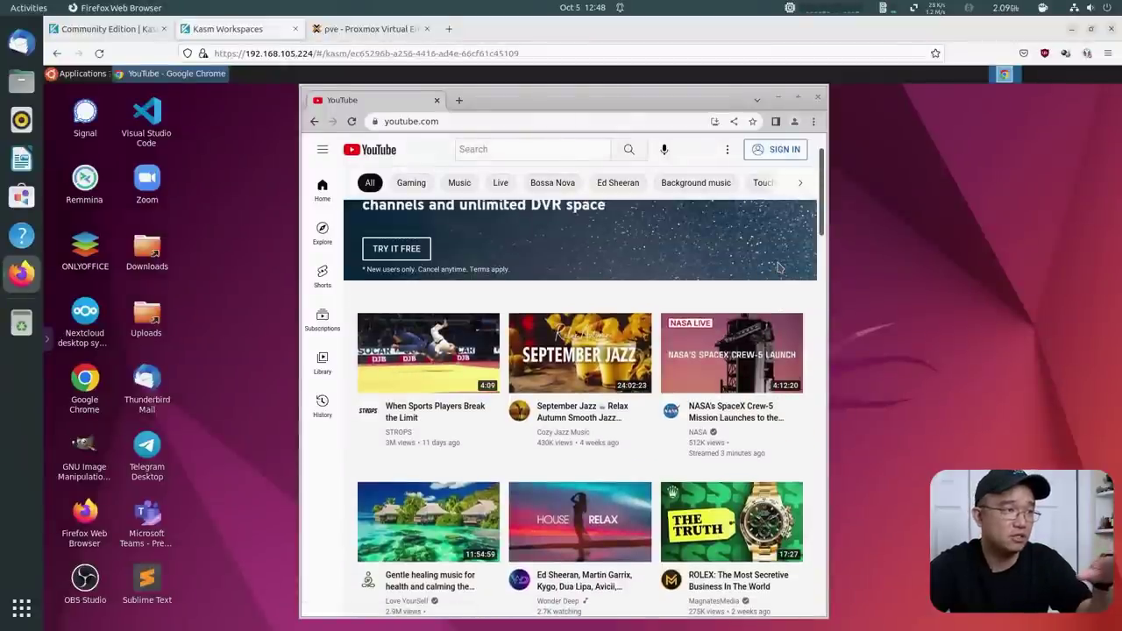
- Play the live relaxing-music stream with the sea turtle thumbnail from YouTube's home page, skip its ad, and close Chrome
scroll(779, 268, down, 1)
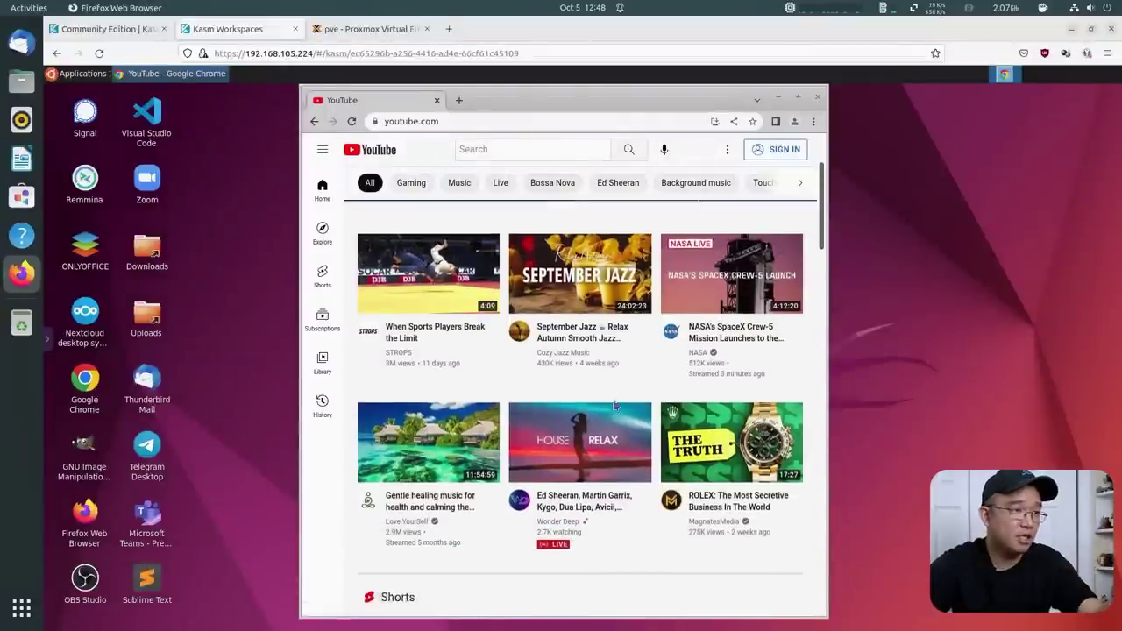
scroll(615, 405, down, 10)
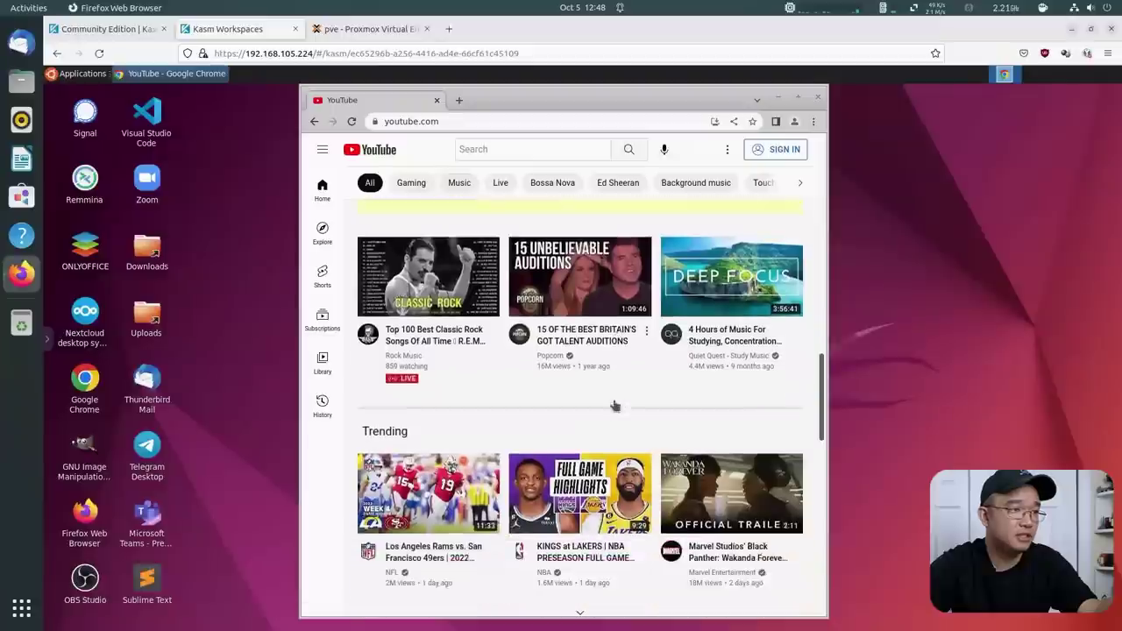
scroll(615, 405, down, 5)
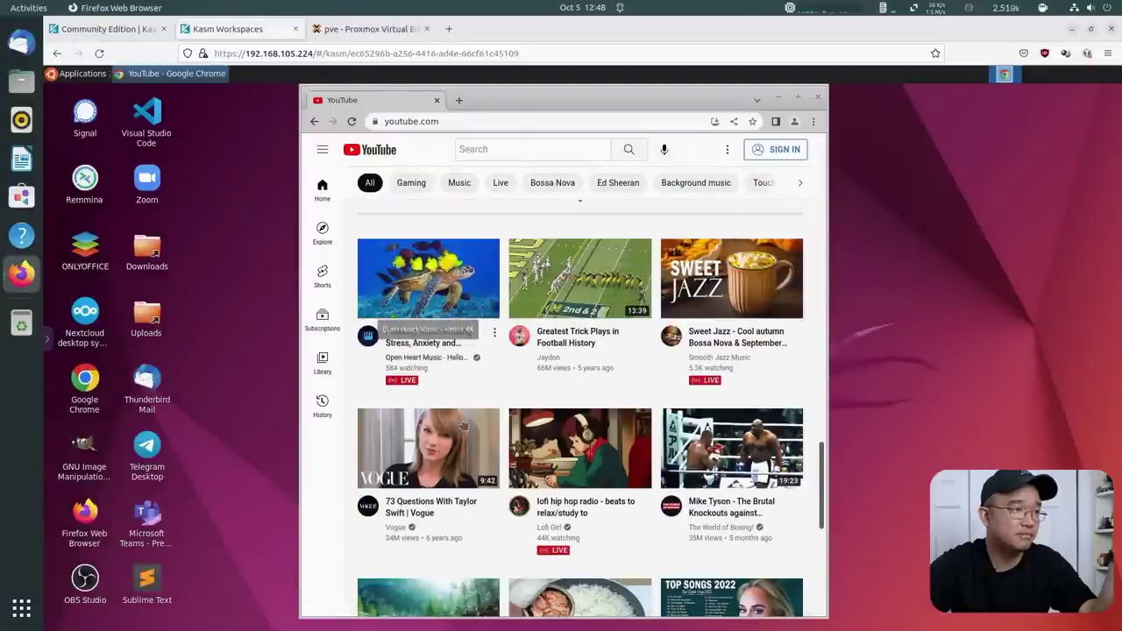
click(457, 295)
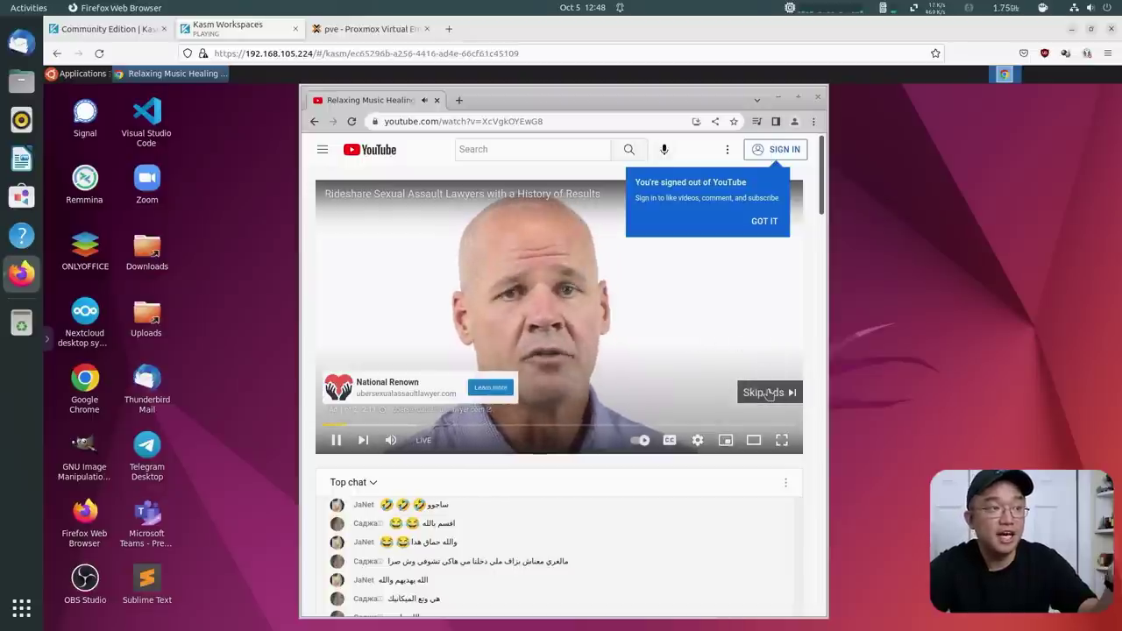
click(769, 394)
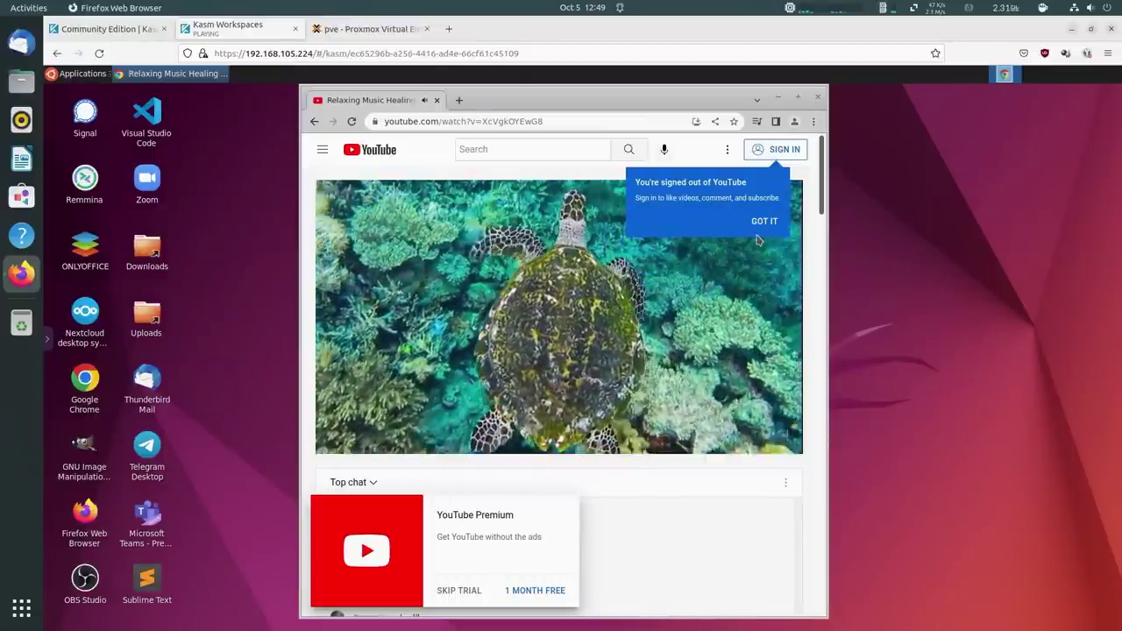
click(817, 96)
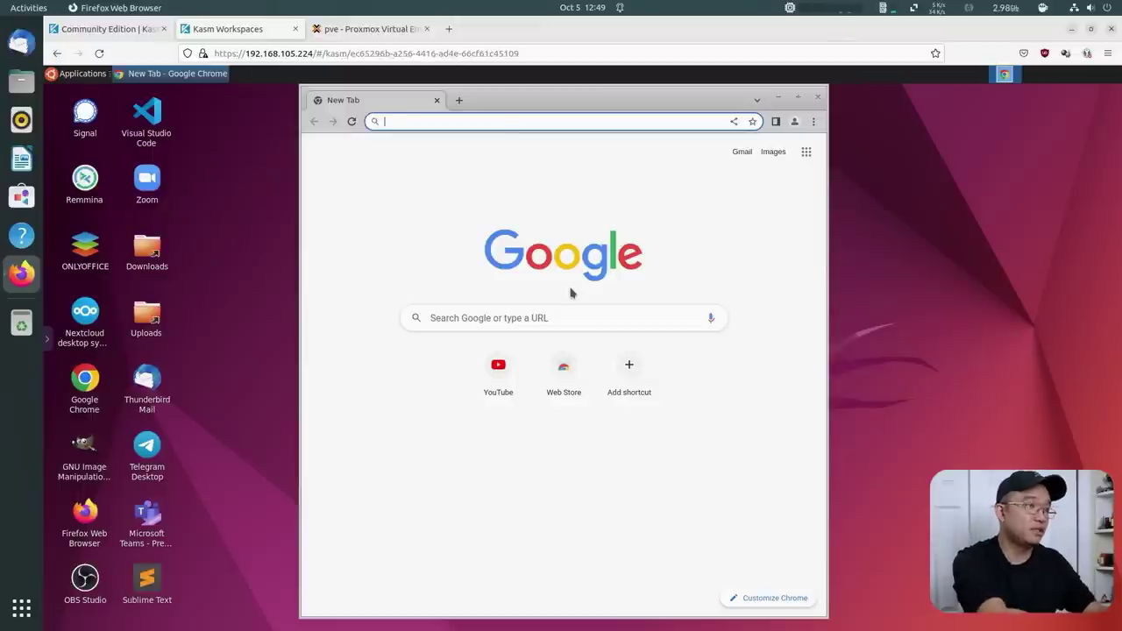
- Load novaspirit.com in the session's Chrome and save the page as a complete webpage in the Downloads folder
text(novaspirit.com)
key(Return)
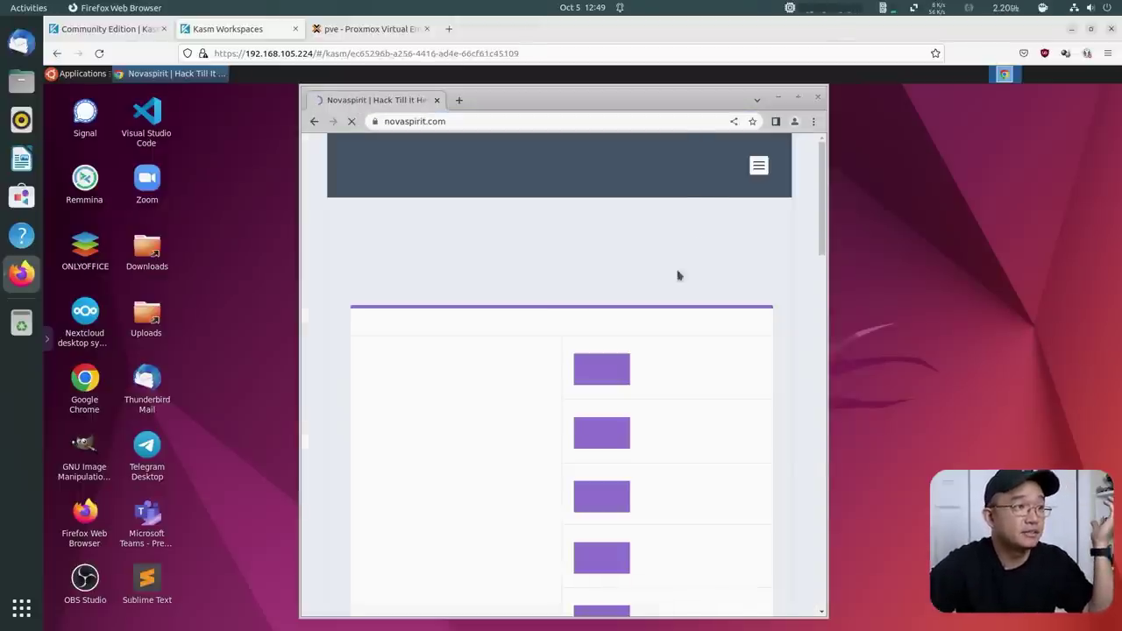
right_click(702, 275)
click(750, 335)
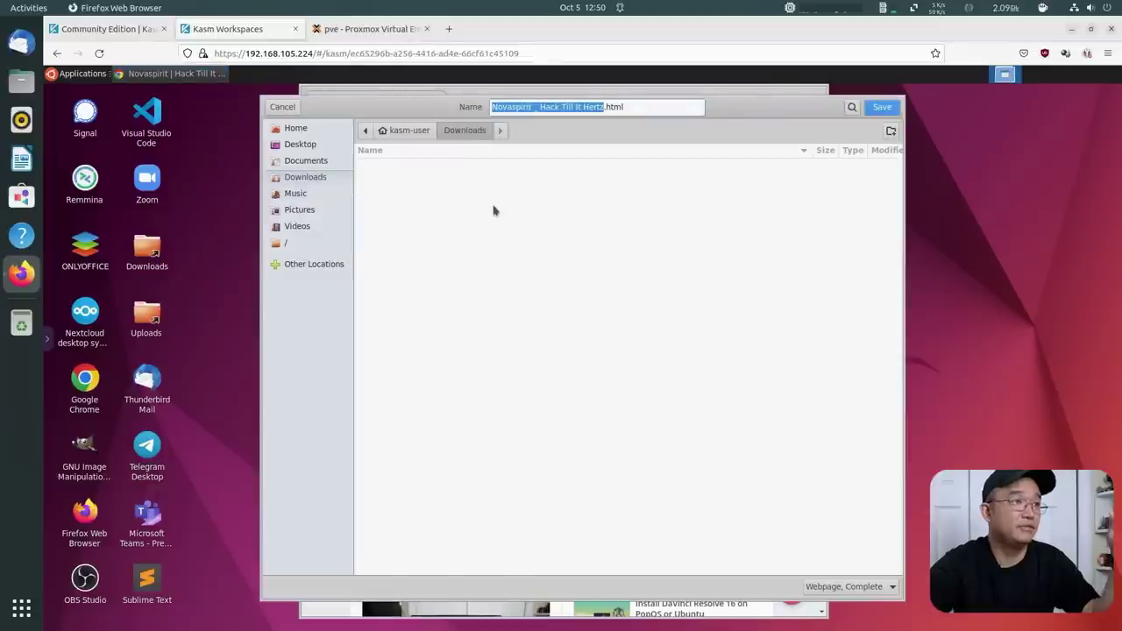
click(882, 107)
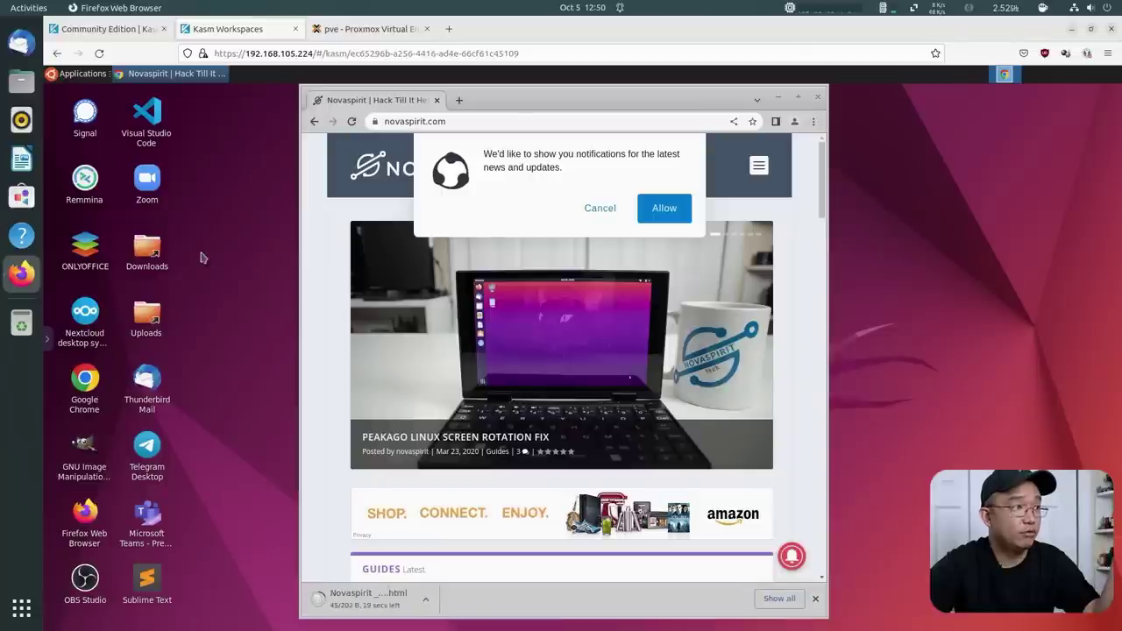
- Open the session's Downloads folder and download Novaspirit _ Hack Till It Hertz.html from the session to the local computer
double_click(147, 250)
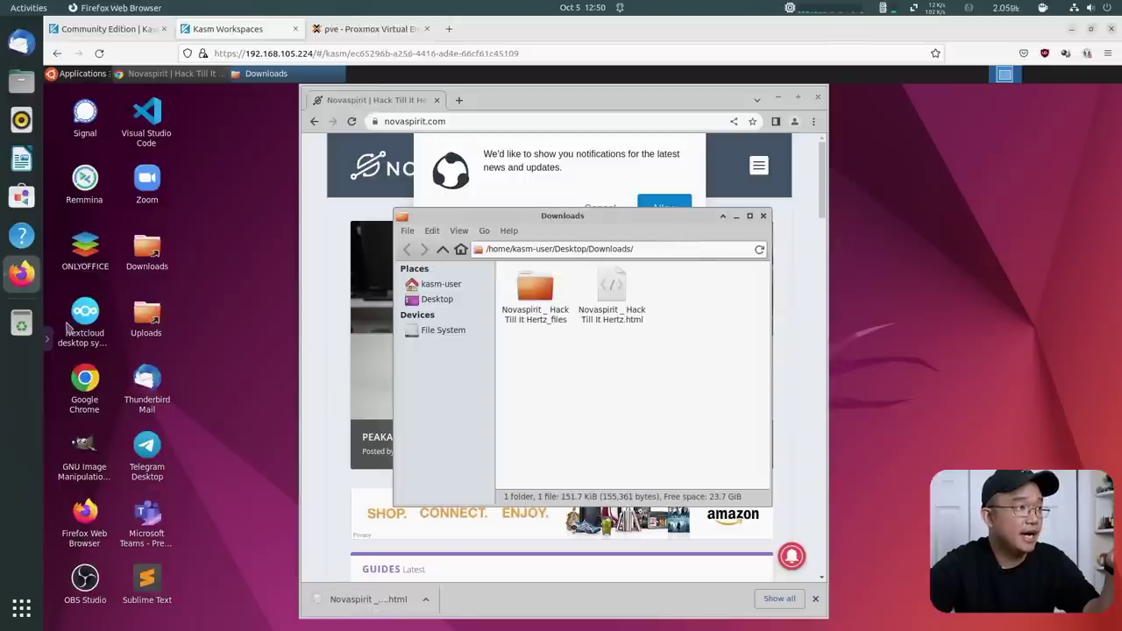
click(48, 335)
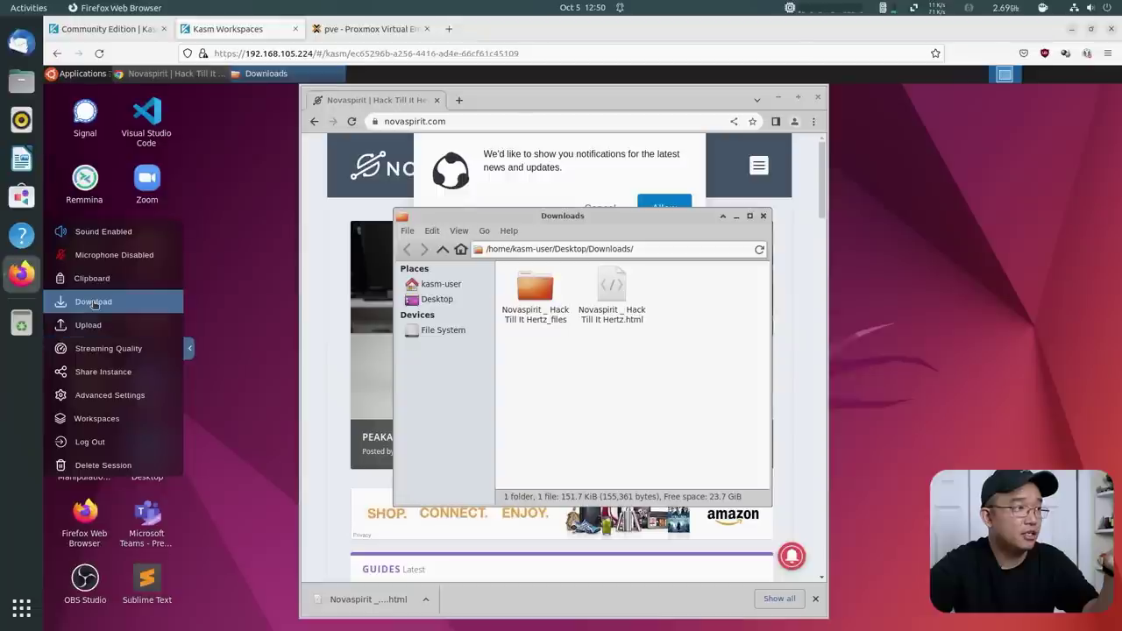
click(93, 301)
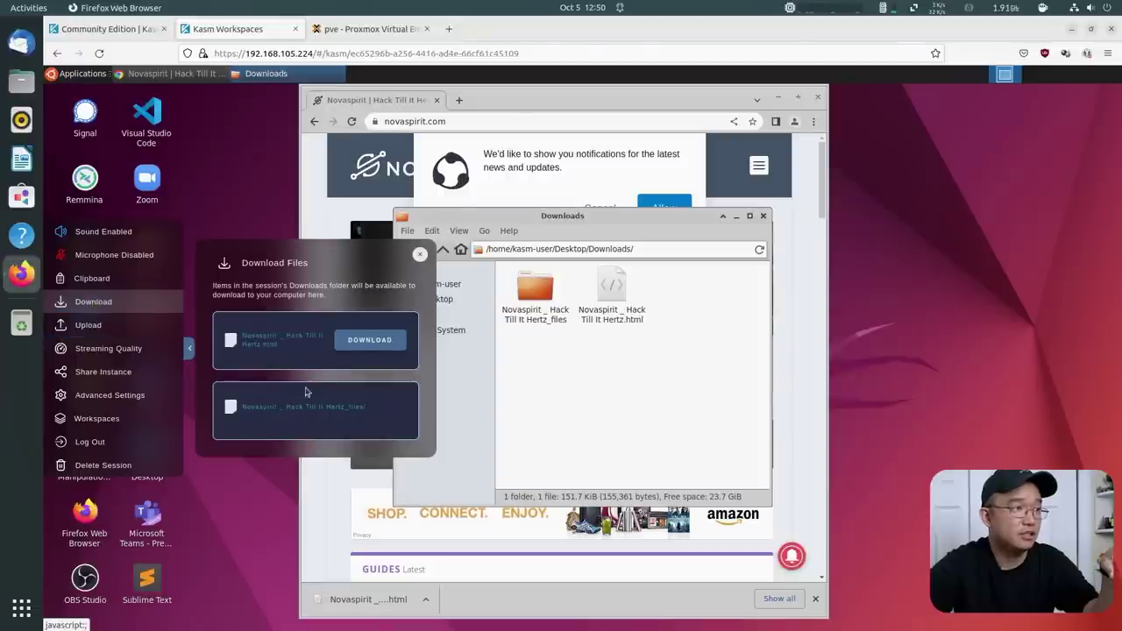
click(370, 340)
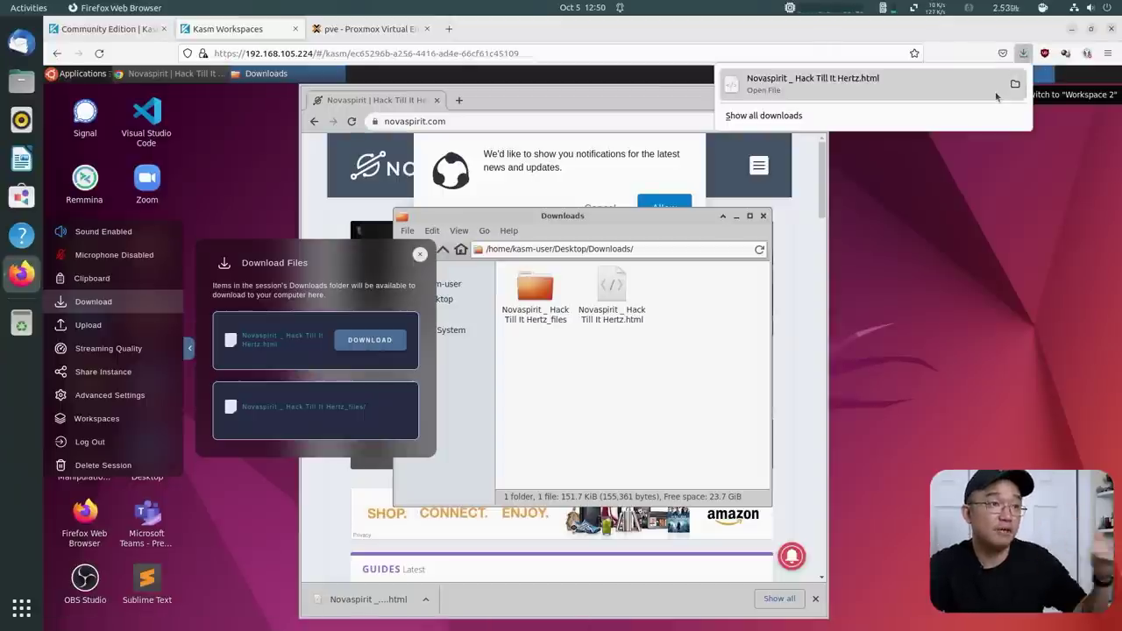
- Open the session's file upload option, show the downloaded Novaspirit HTML file in the local Downloads folder, and move that window aside
click(88, 326)
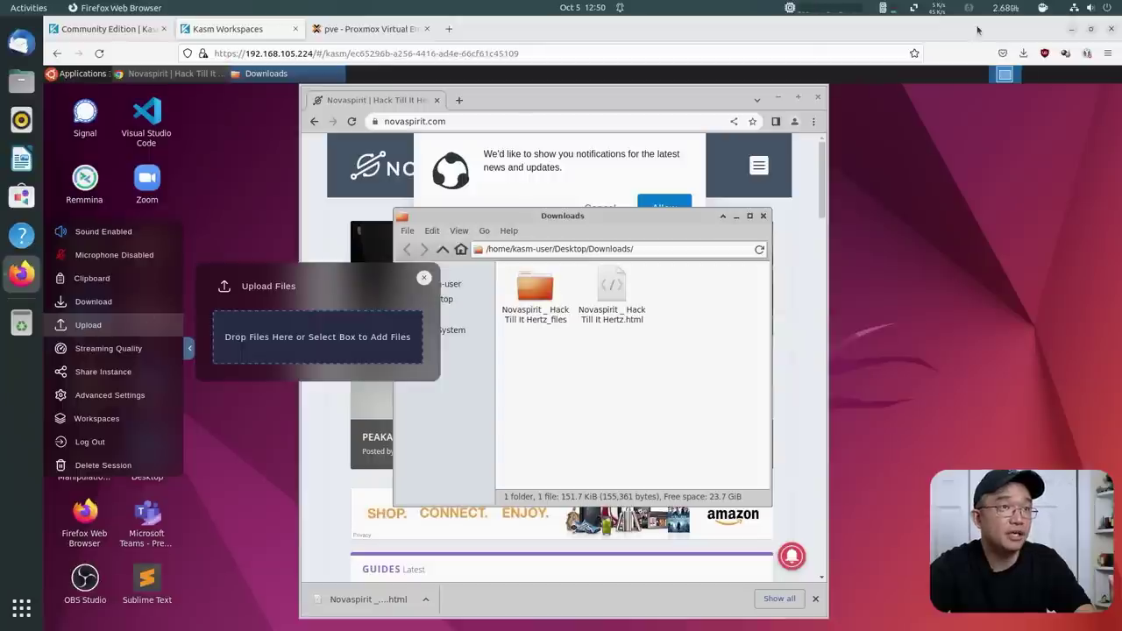
click(1023, 55)
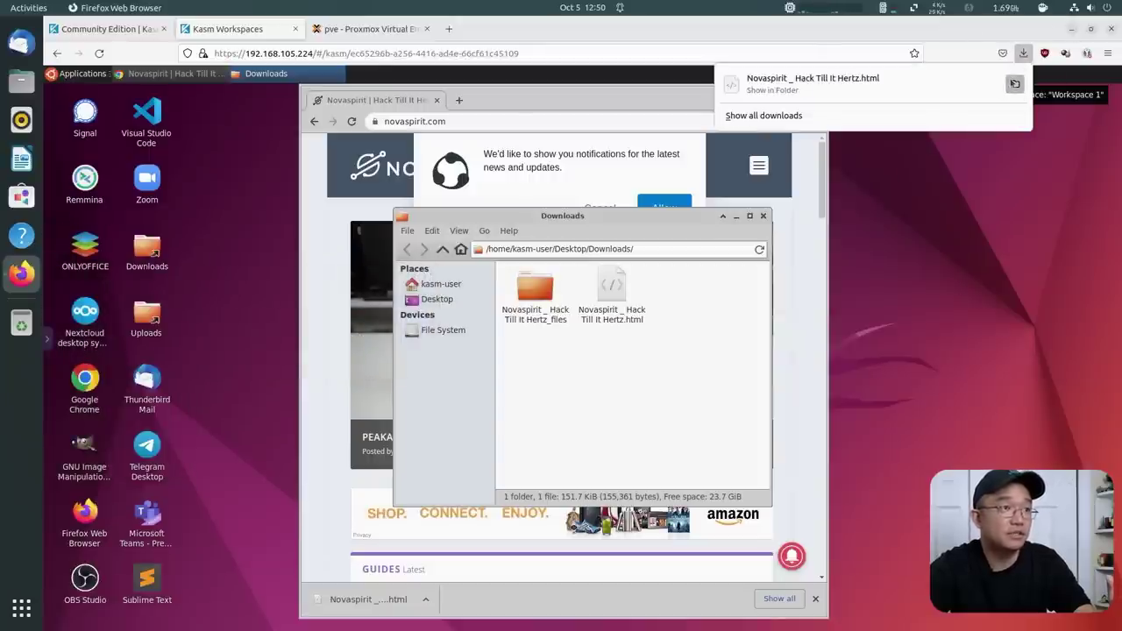
click(1015, 83)
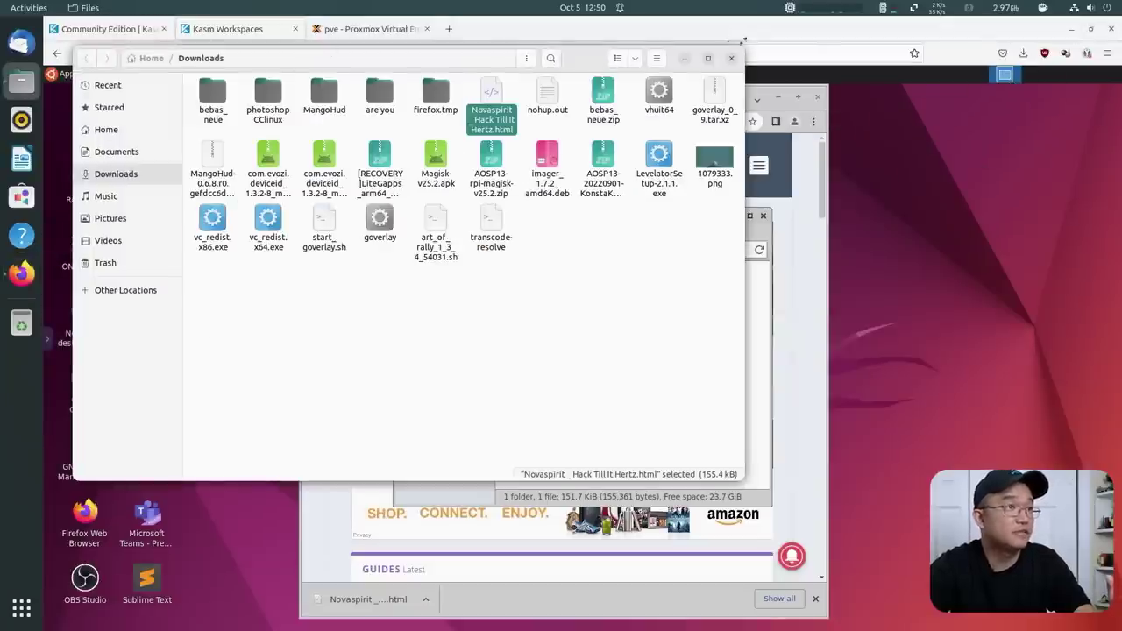
drag(556, 55, 880, 72)
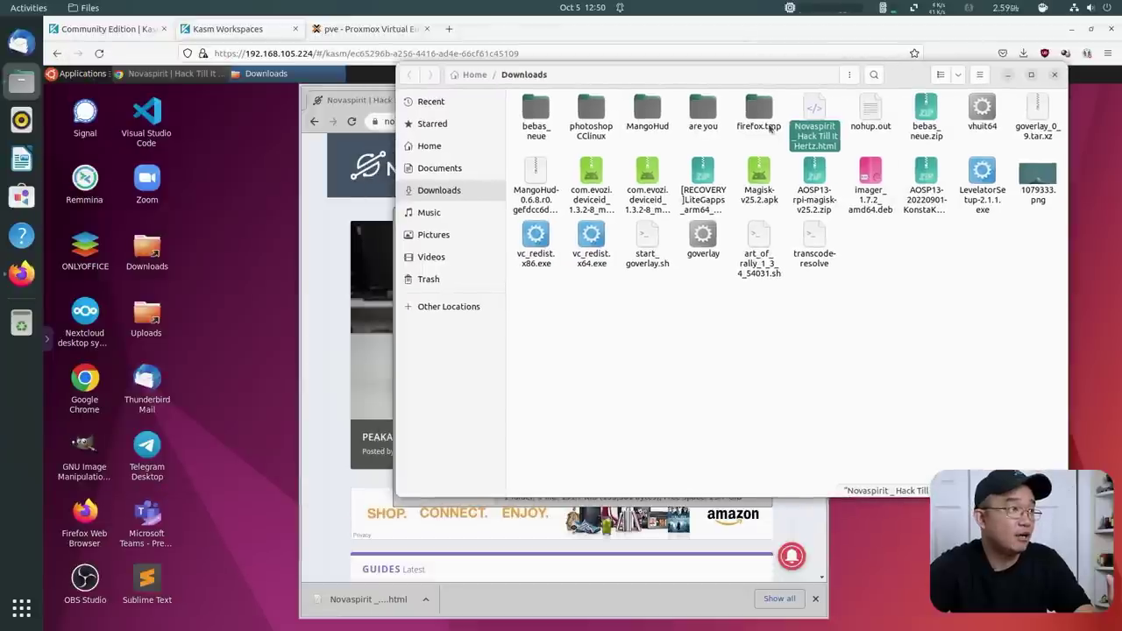
- Upload 1079333.png from the local Downloads folder to the session and clear the upload list
click(51, 338)
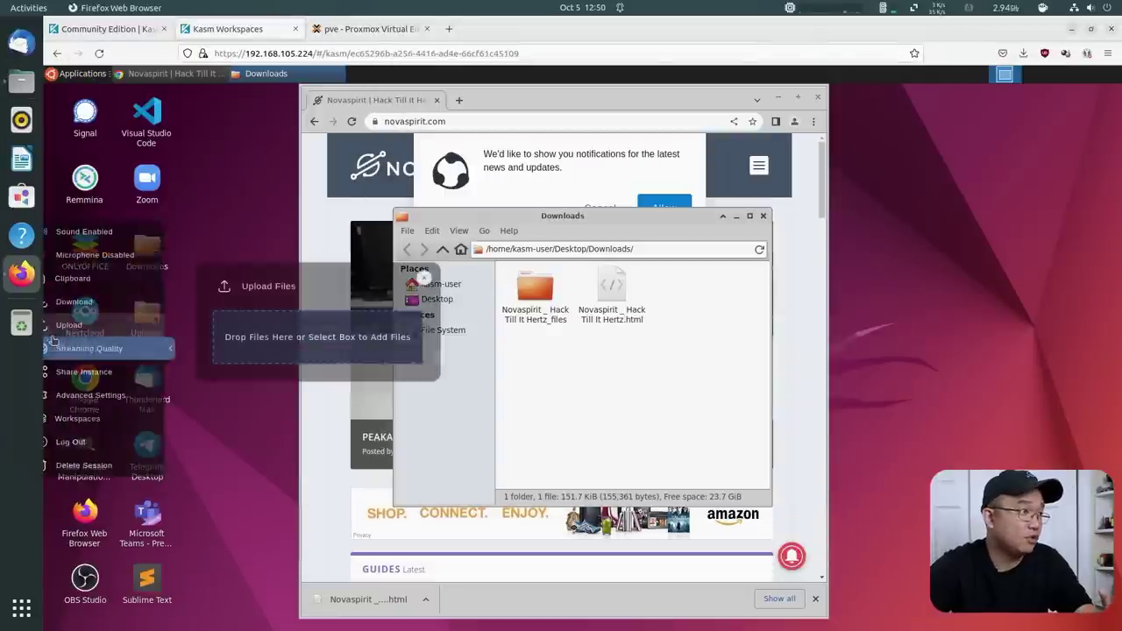
click(273, 325)
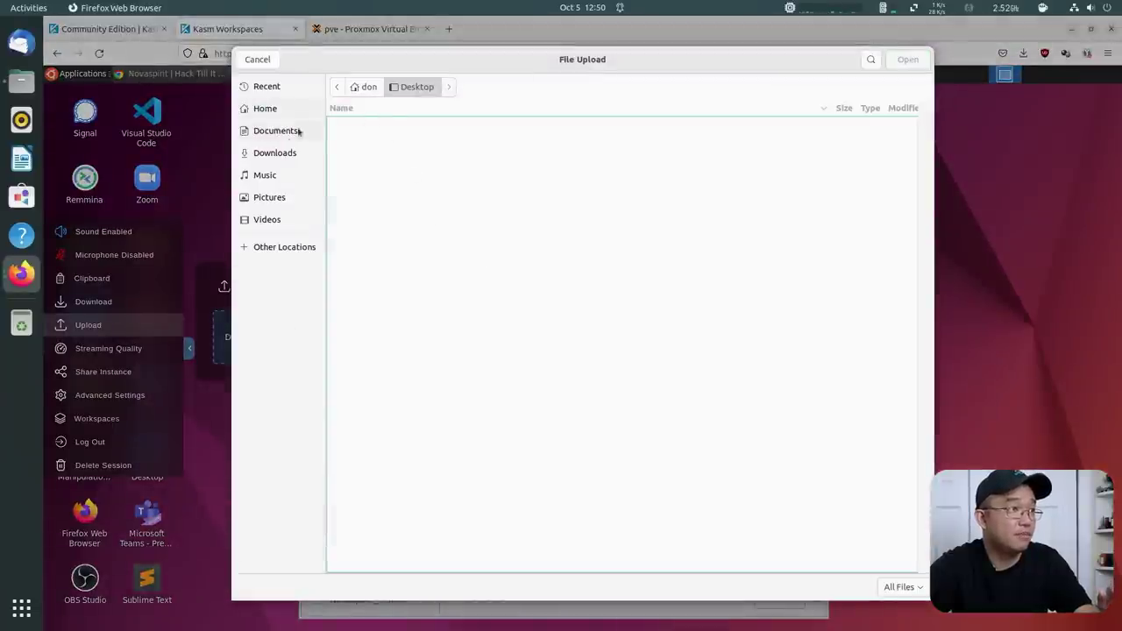
click(280, 154)
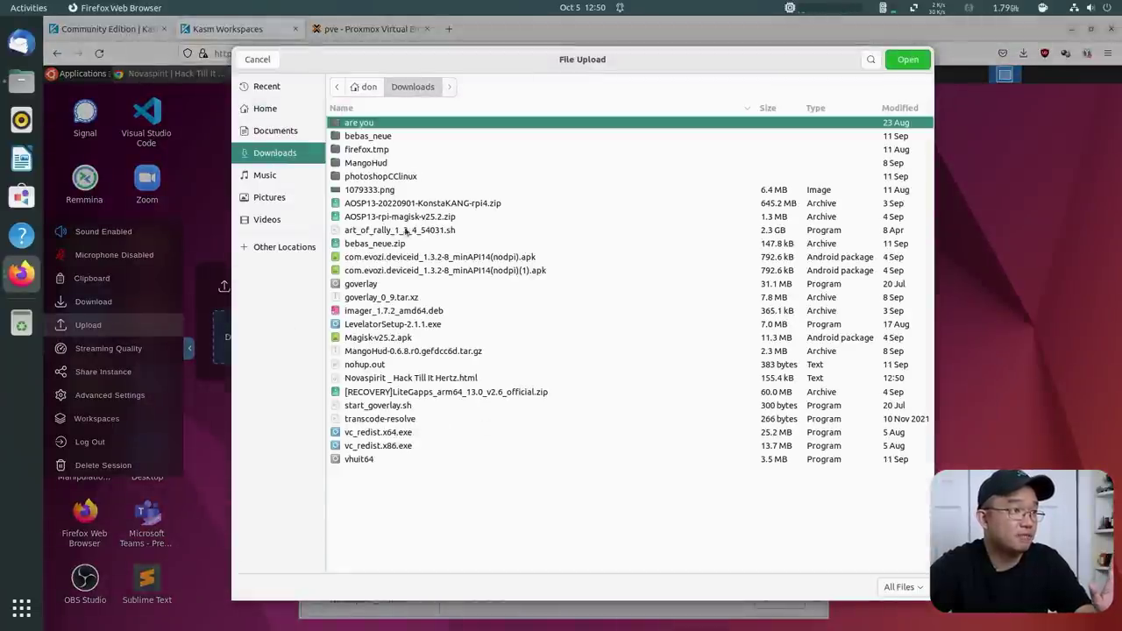
click(360, 191)
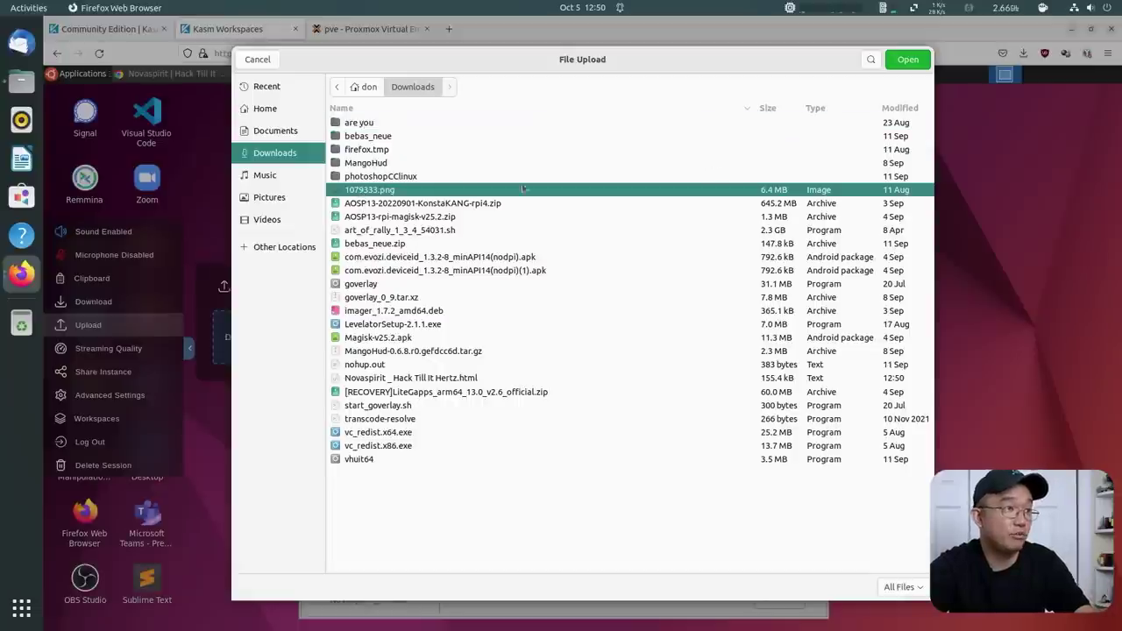
click(918, 63)
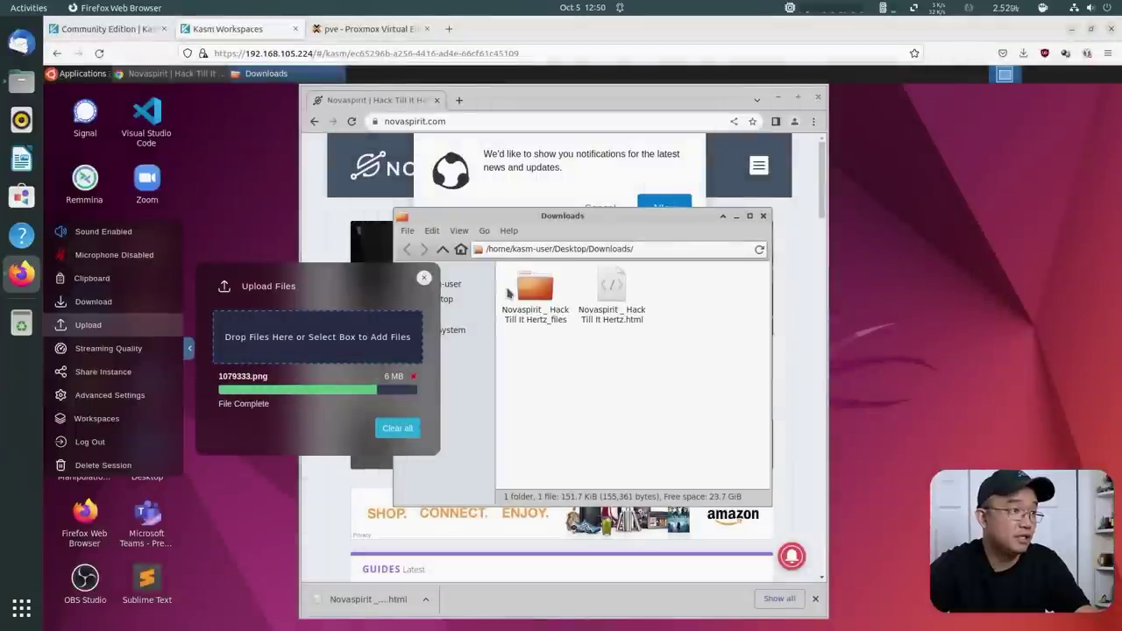
click(399, 427)
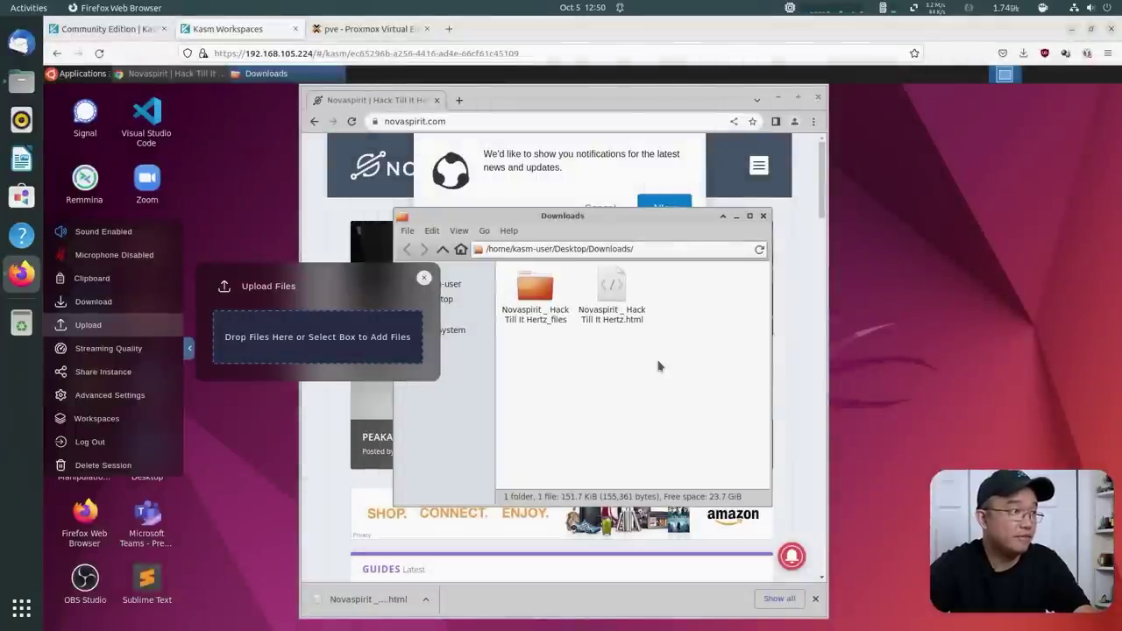
- Open the session's Uploads folder and set 1079333.png as the desktop wallpaper
click(184, 332)
double_click(146, 317)
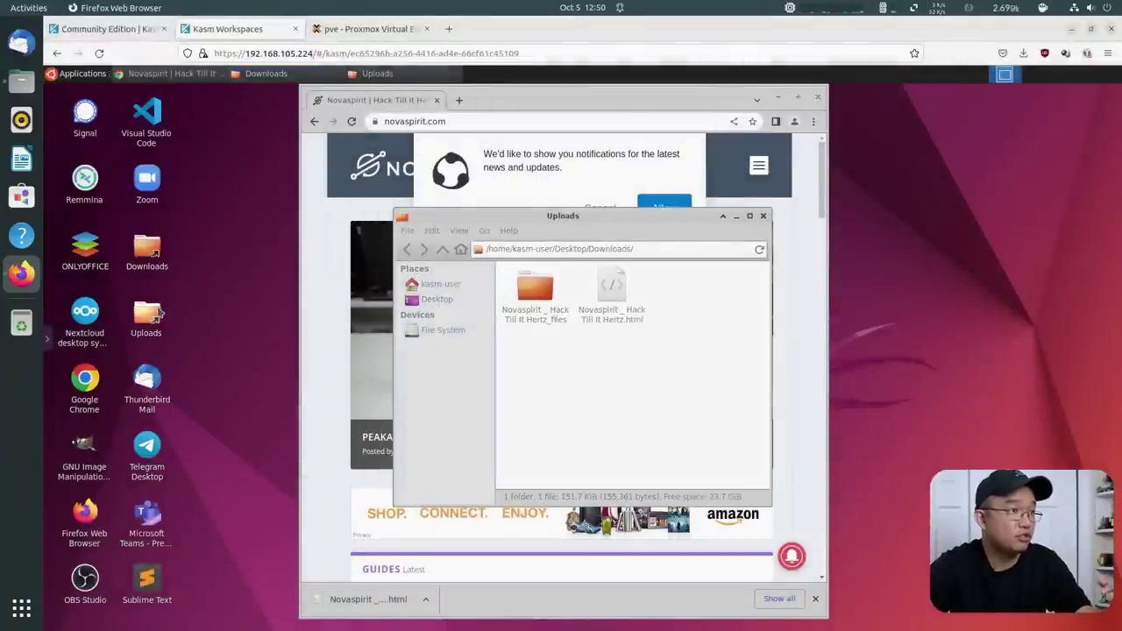
click(523, 290)
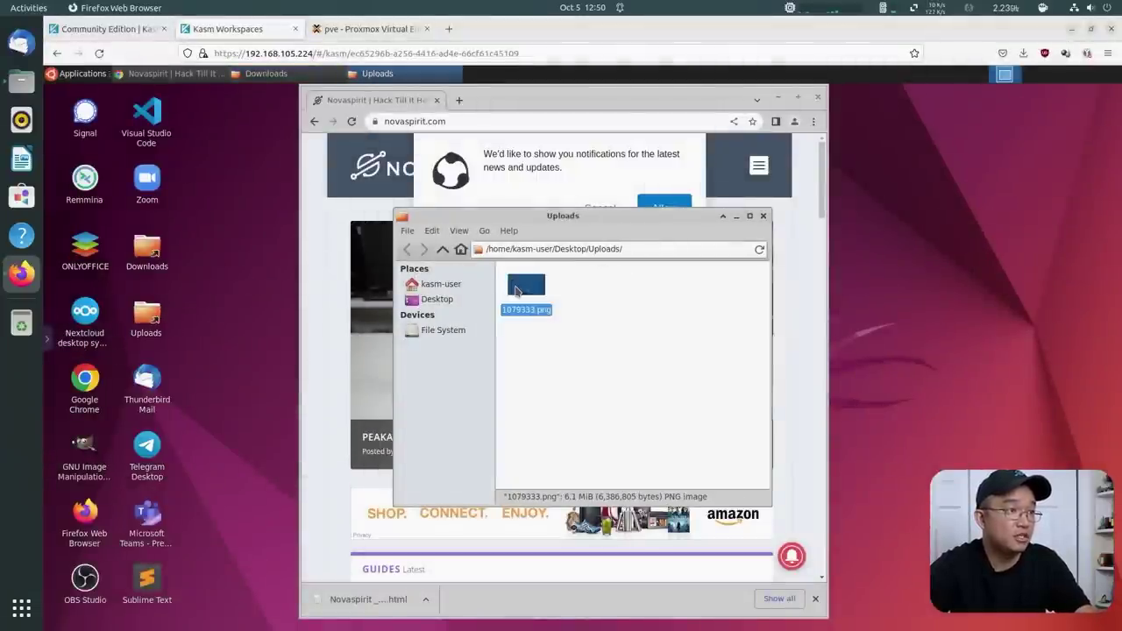
right_click(519, 290)
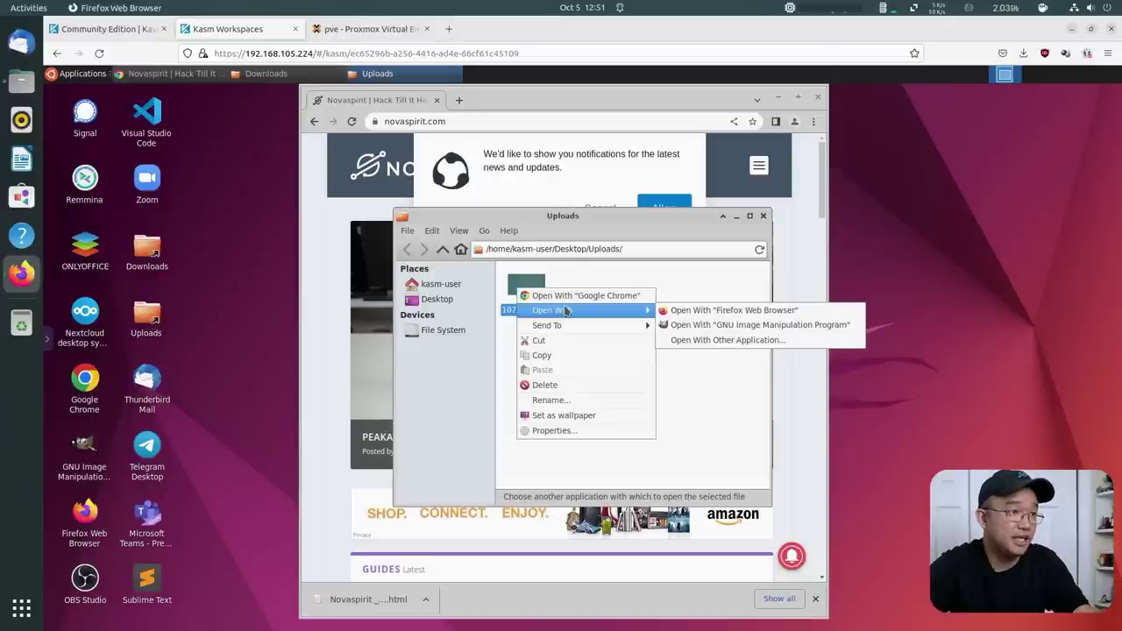
click(563, 416)
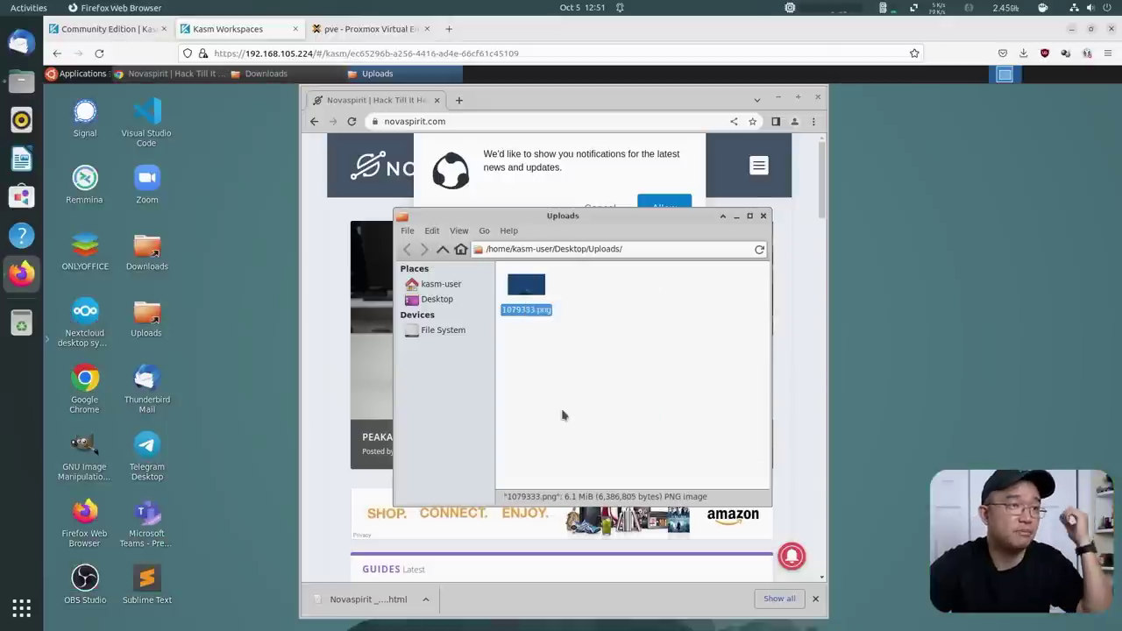
- Clear the desktop by closing the Uploads and Downloads windows and minimizing Chrome
click(764, 215)
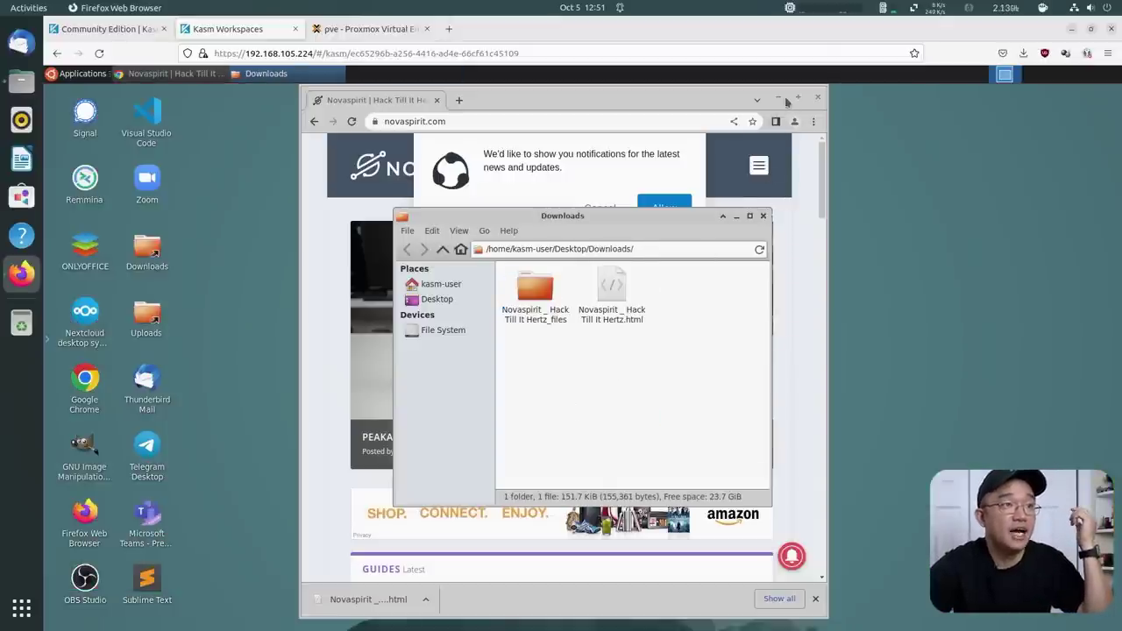
click(778, 97)
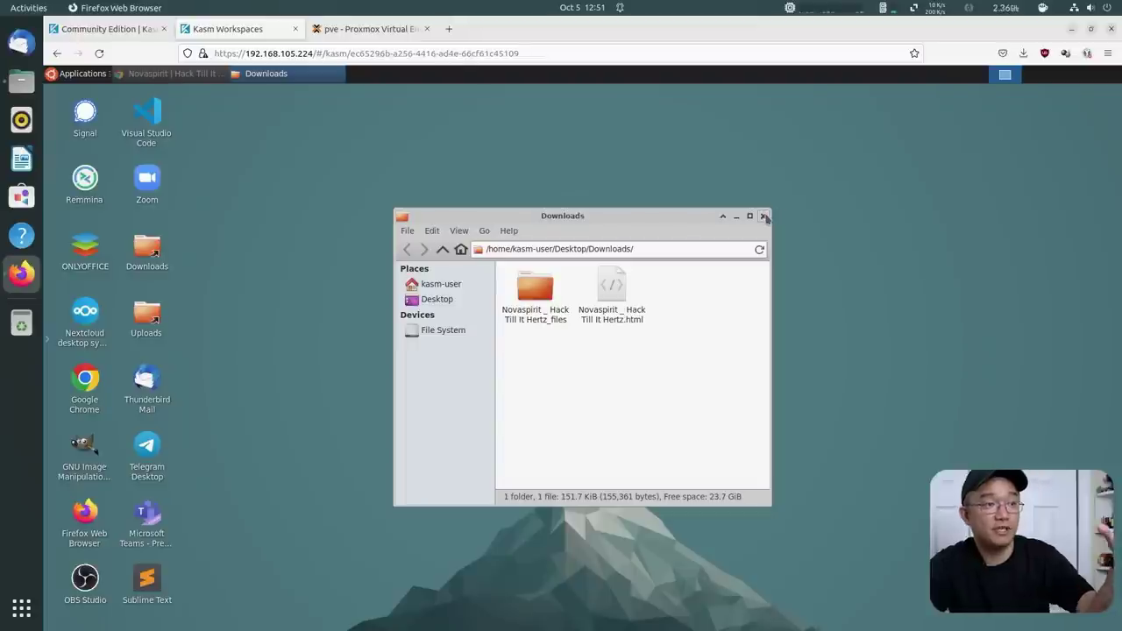
click(763, 216)
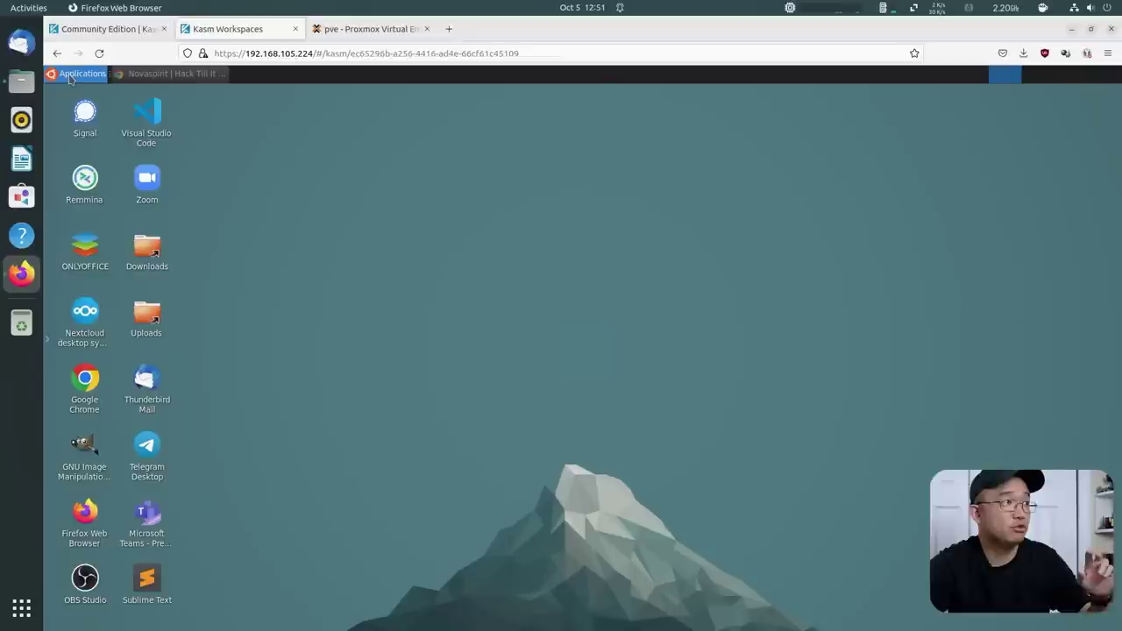
- Leave the session for the workspaces dashboard and resume the active Ubuntu Jammy session from there
click(50, 344)
click(129, 418)
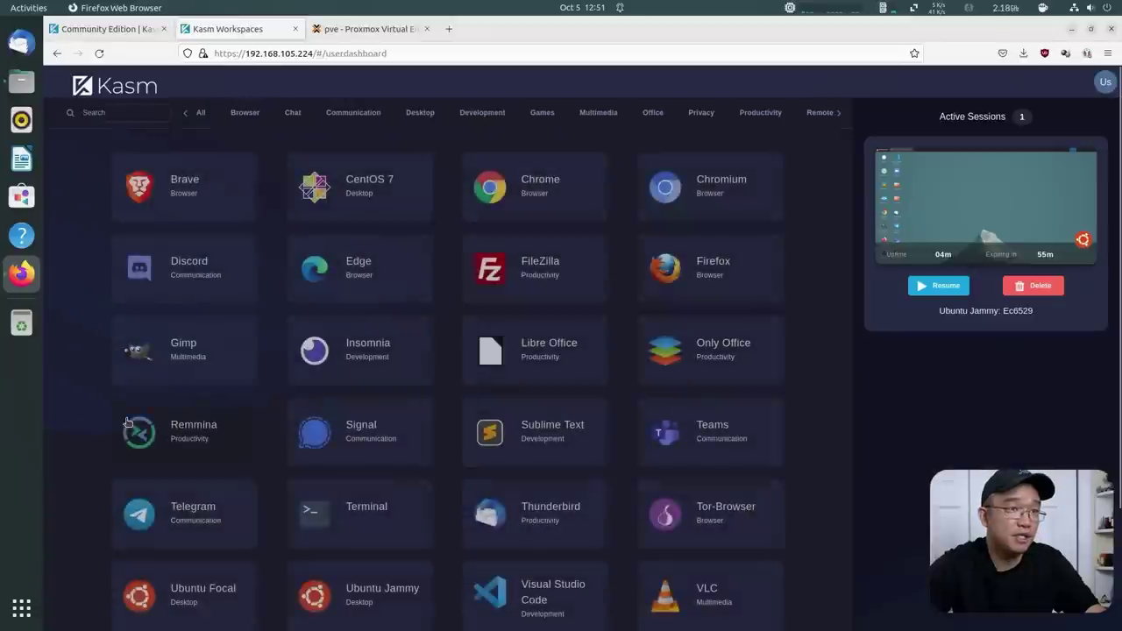
mouse_move(919, 256)
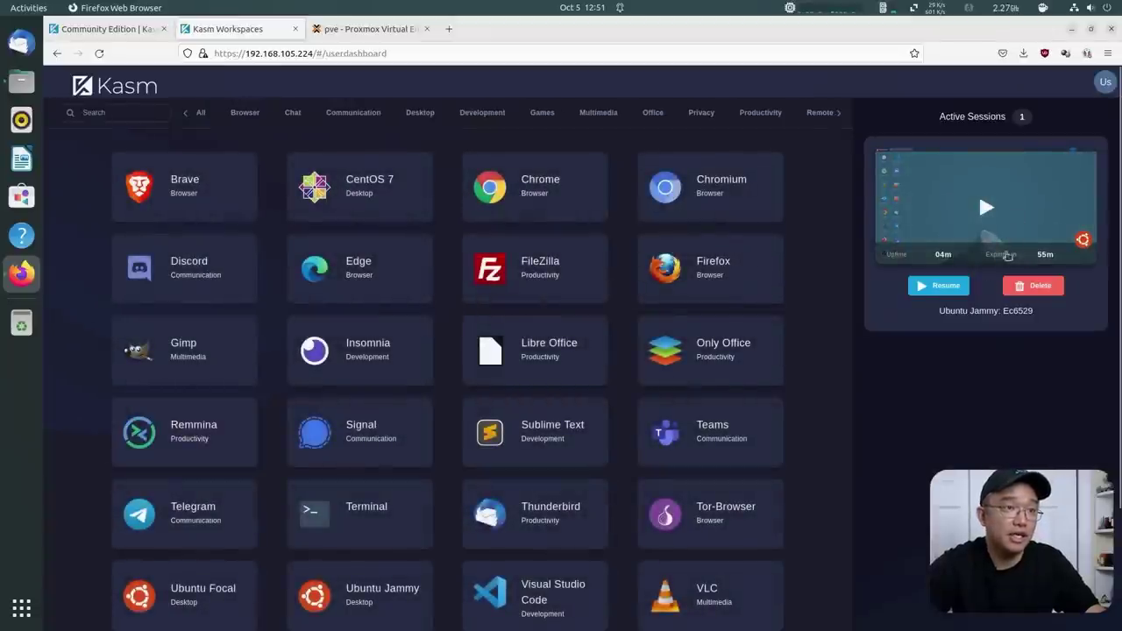
click(940, 285)
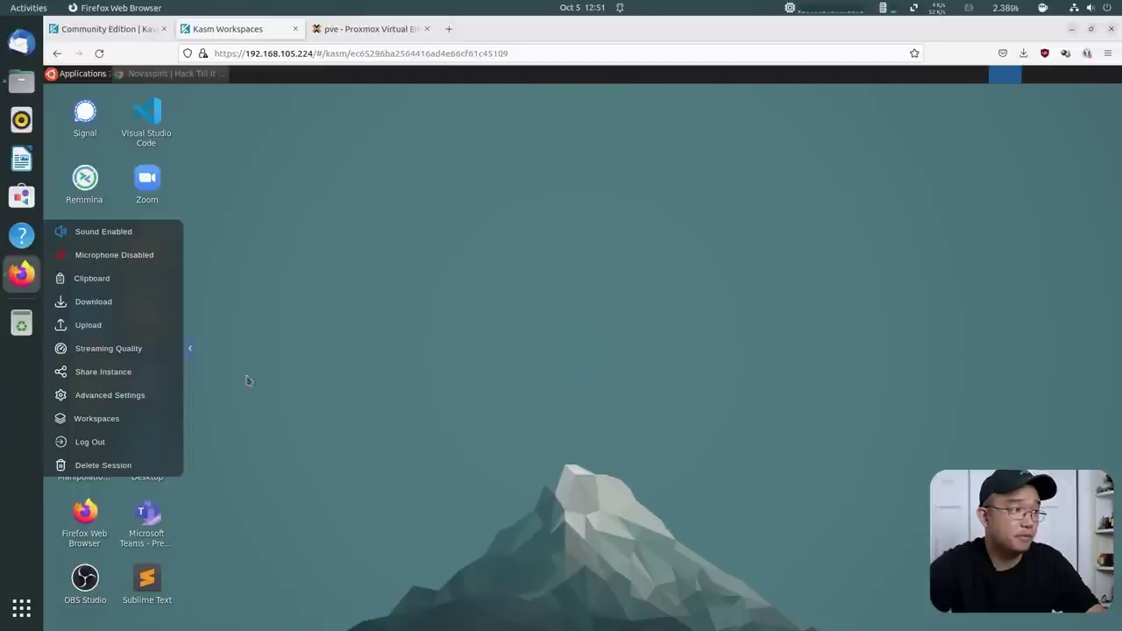
- Return to the workspaces dashboard and delete the active Ubuntu Jammy session
click(96, 419)
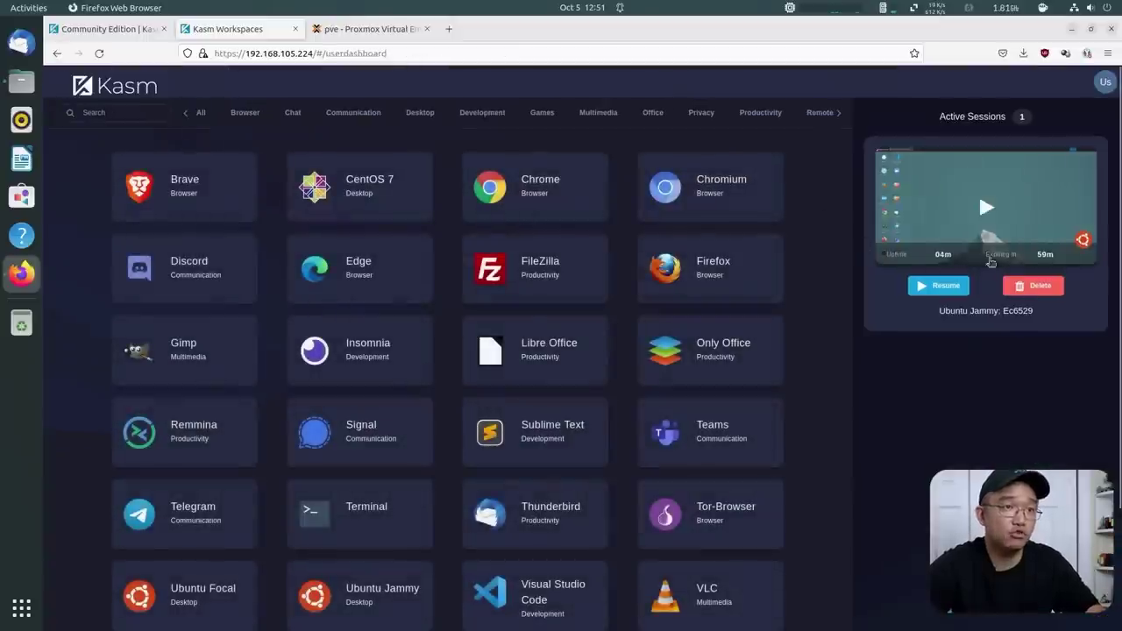
click(1031, 292)
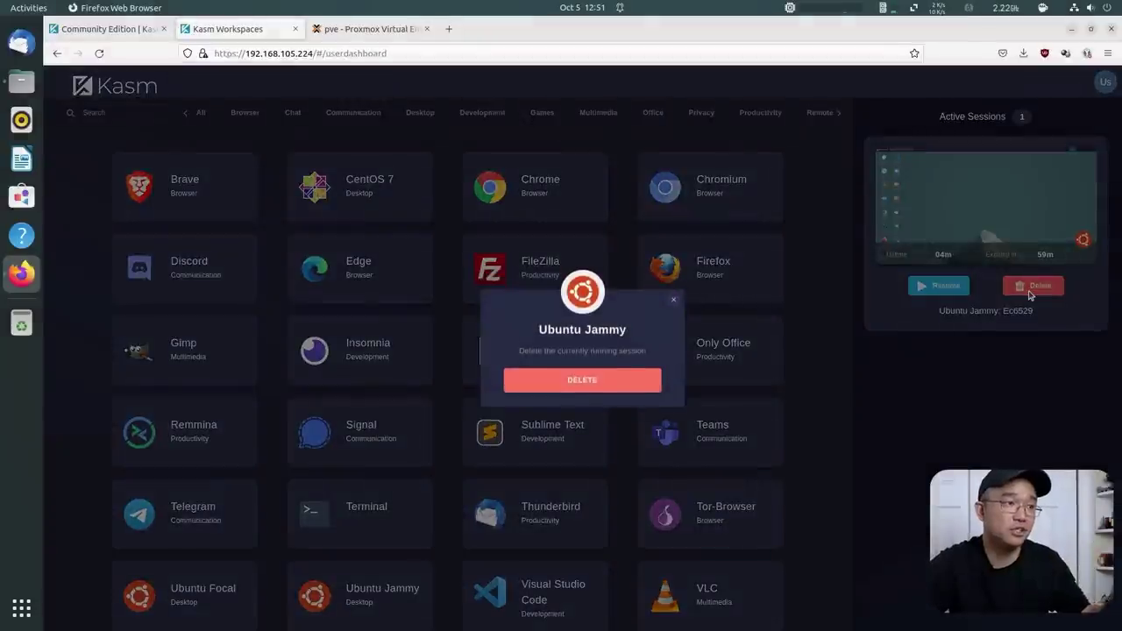
click(603, 389)
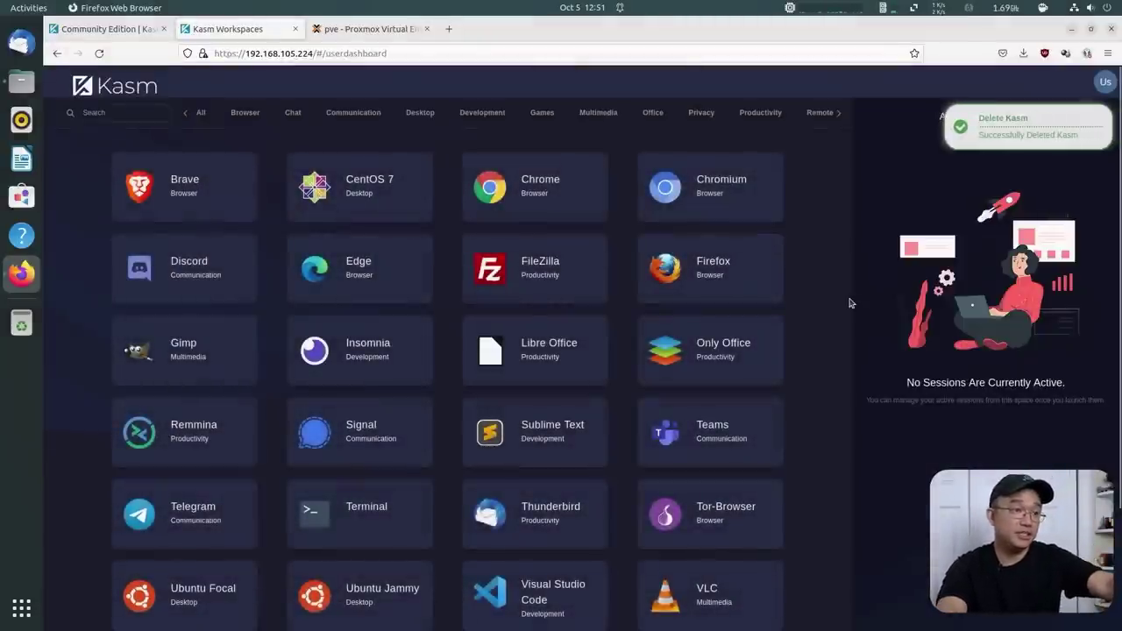
- Look through the full catalog of available workspace apps and desktops on the dashboard
scroll(842, 405, down, 3)
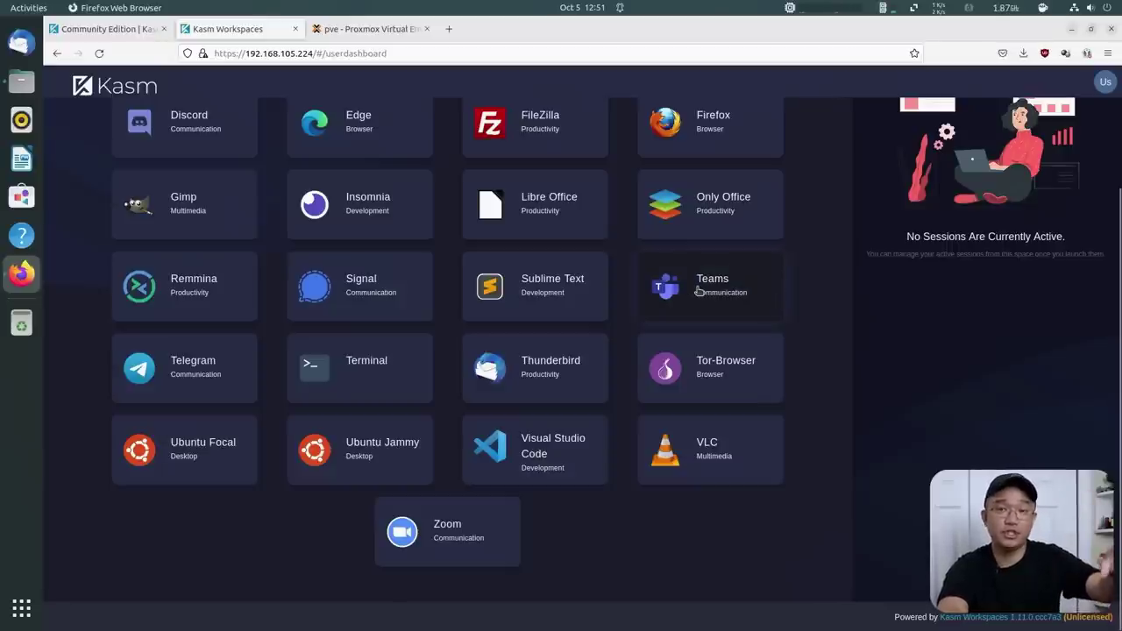
scroll(699, 290, up, 1)
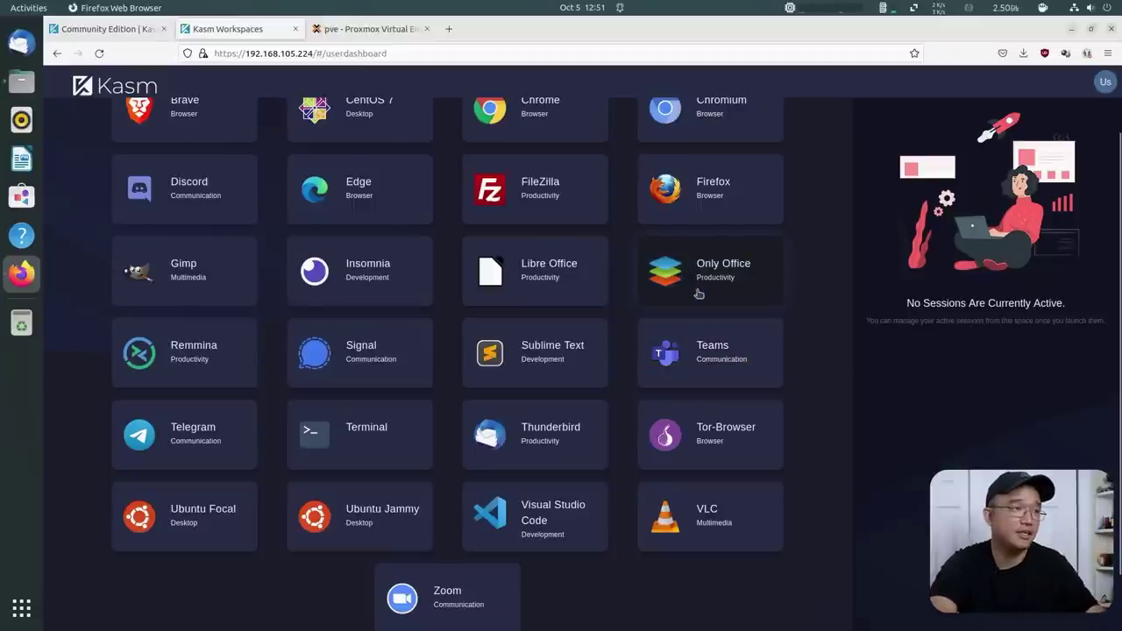
scroll(698, 290, up, 1)
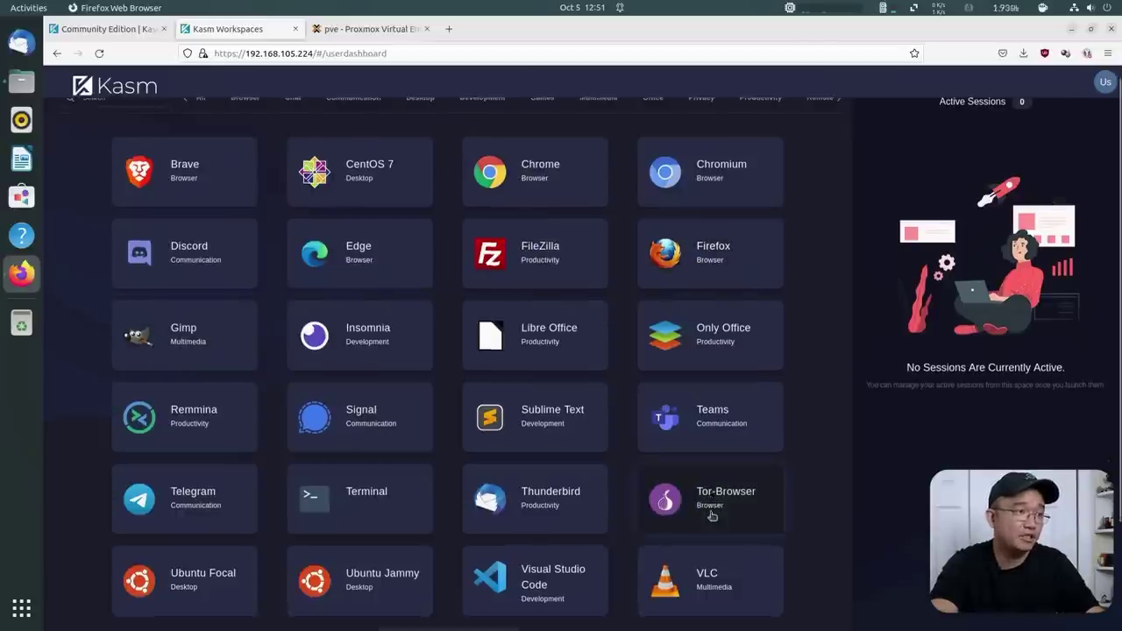
scroll(718, 517, down, 3)
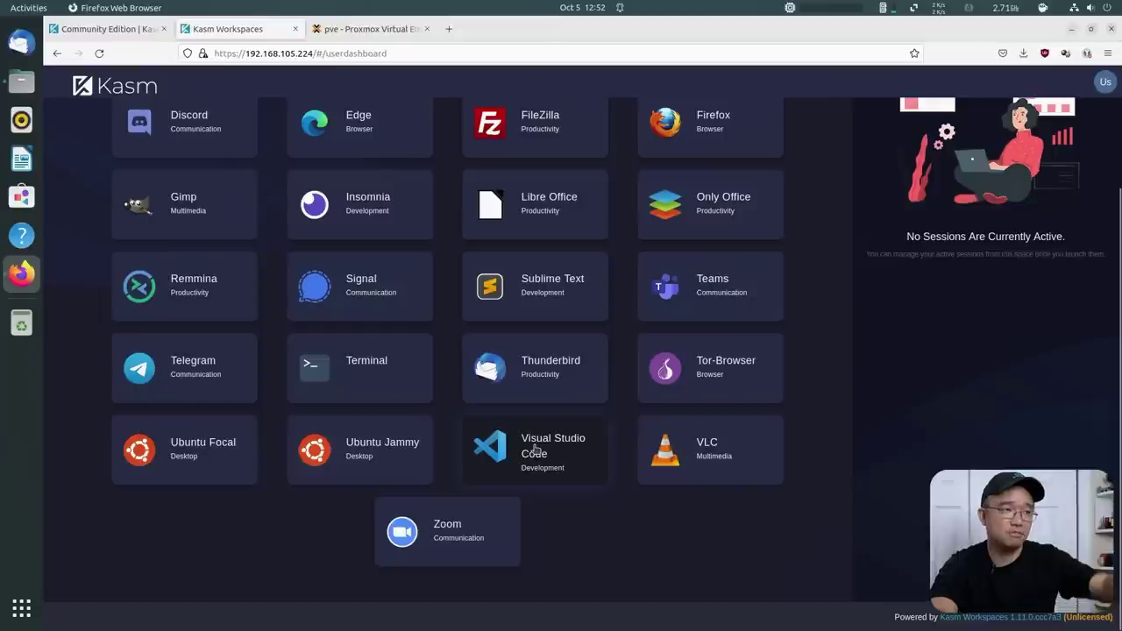
scroll(533, 449, up, 3)
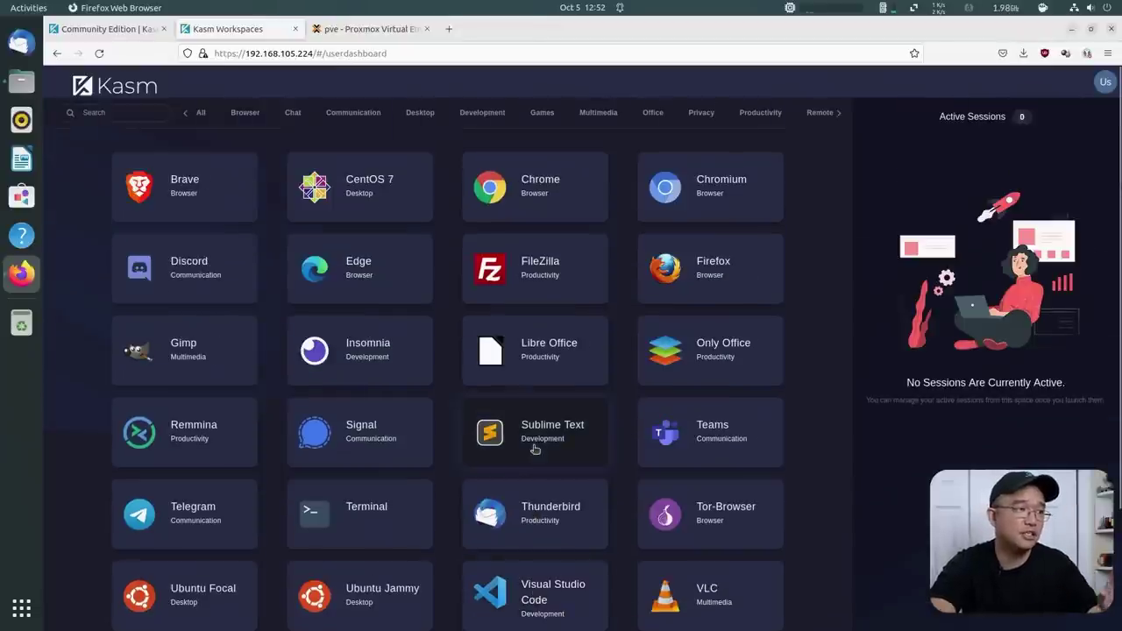
scroll(341, 319, down, 3)
scroll(341, 318, up, 3)
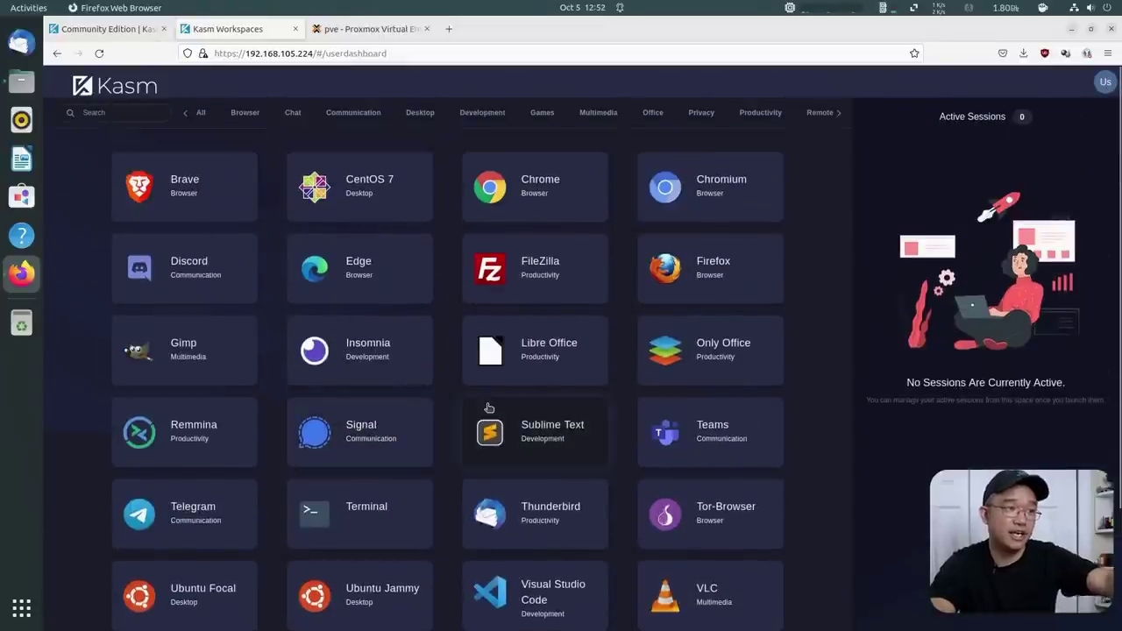
scroll(488, 407, down, 3)
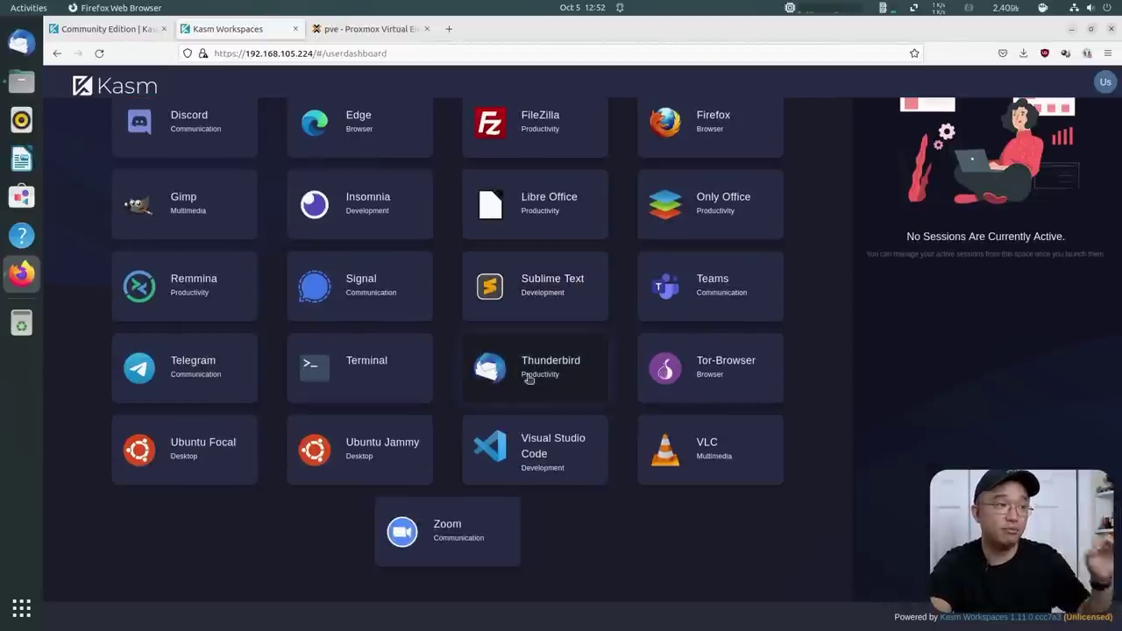
scroll(725, 238, up, 3)
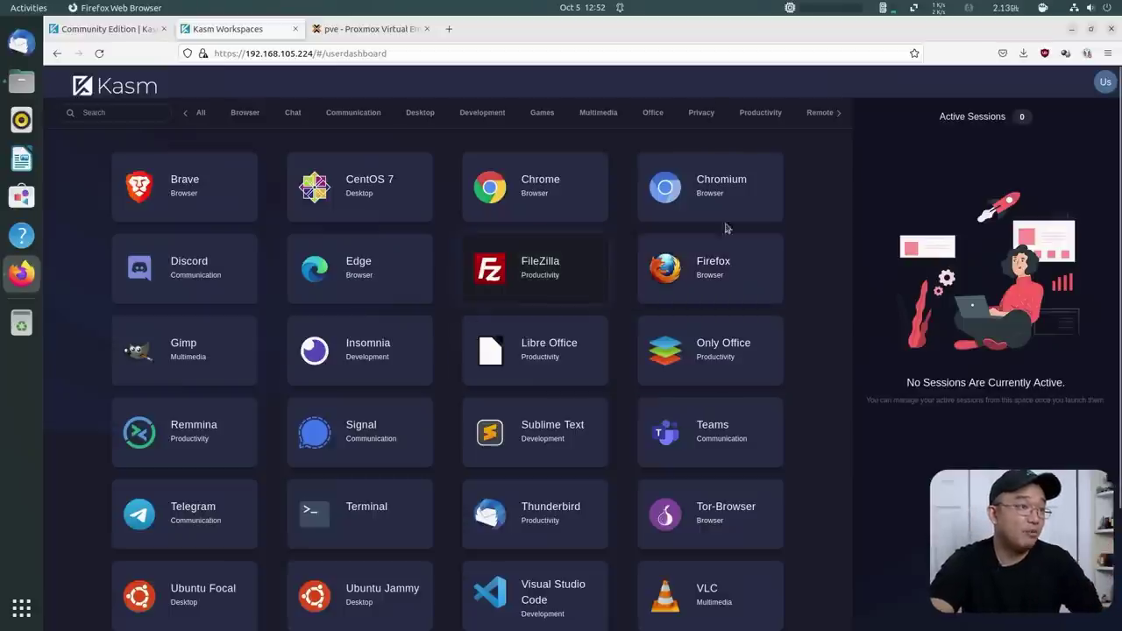
- In a new local browser tab, open the recommended article "Why the Moon's two faces are so different" in Kasm
click(447, 32)
text(g)
key(BackSpace)
key(BackSpace)
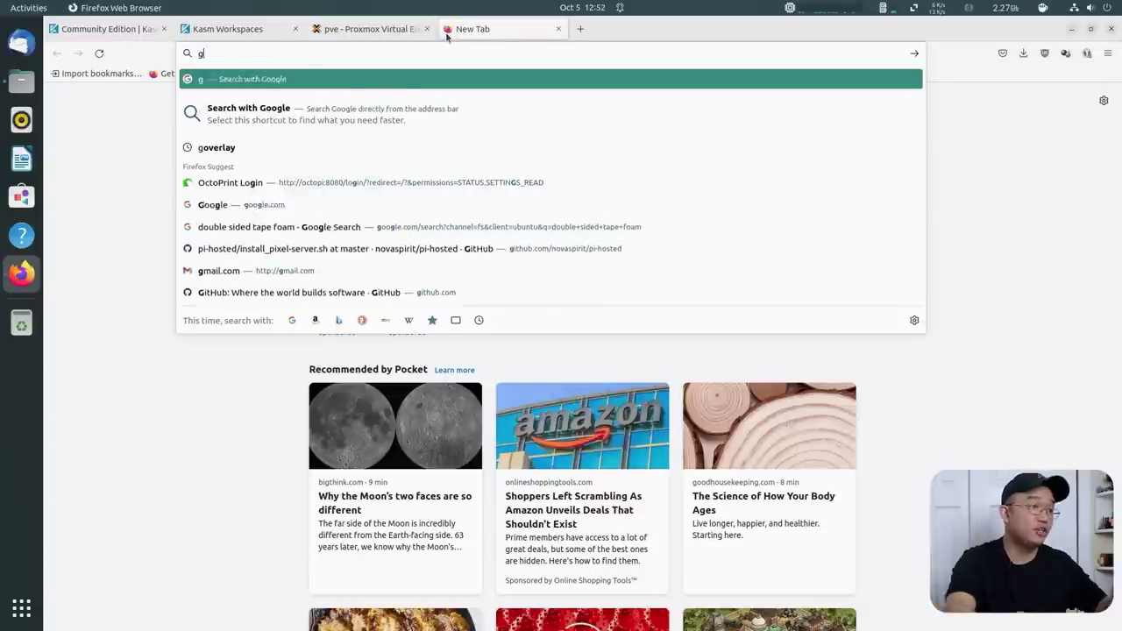
click(932, 447)
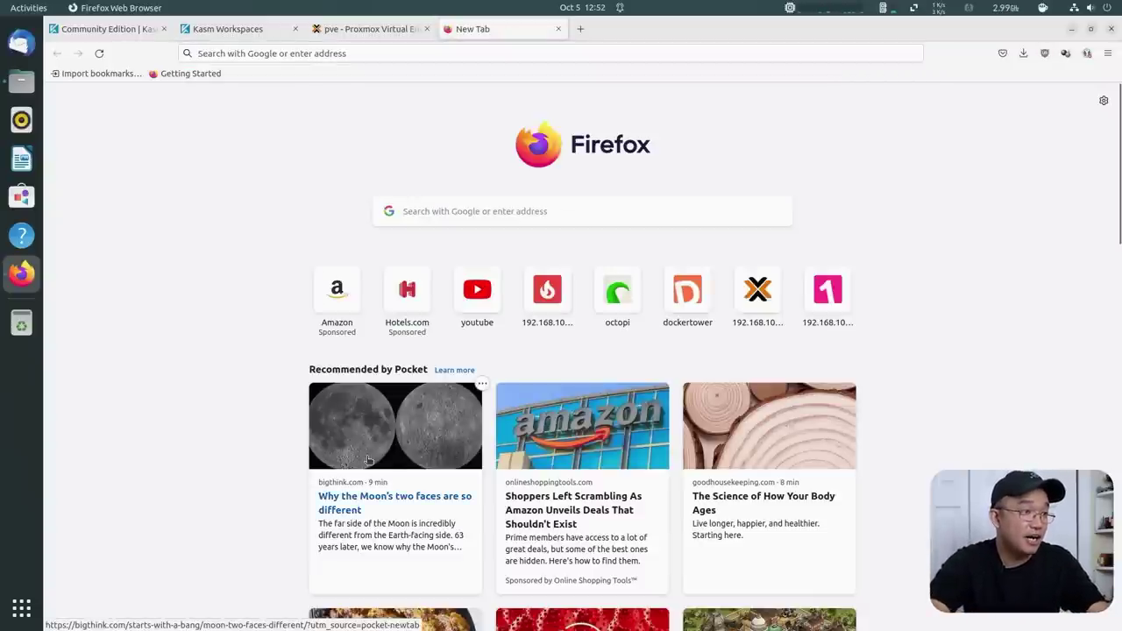
right_click(377, 447)
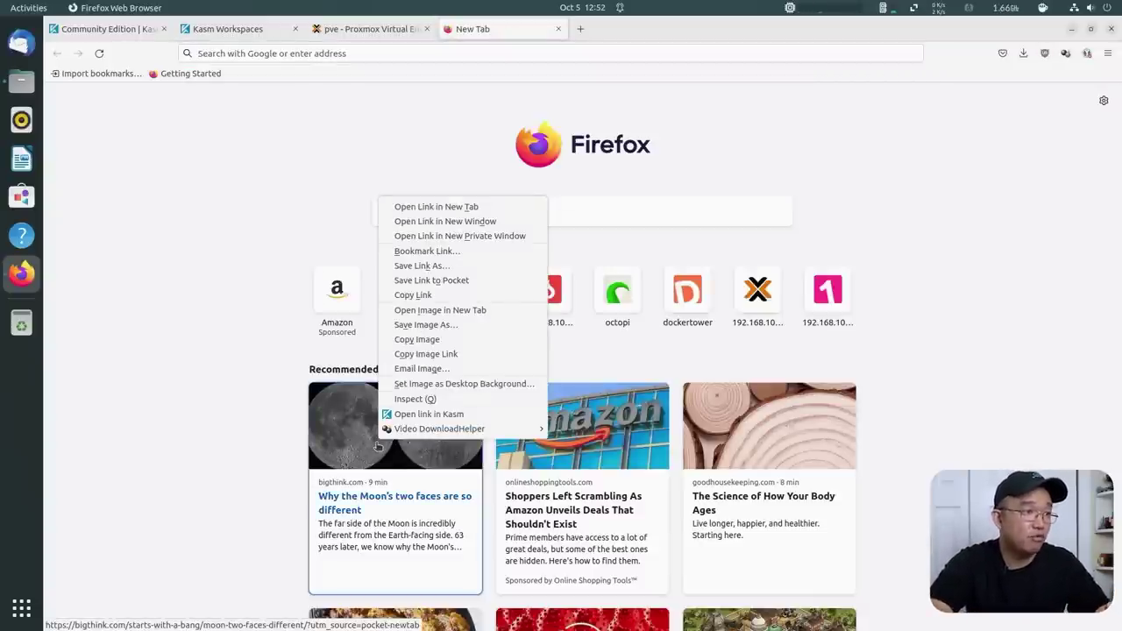
click(426, 415)
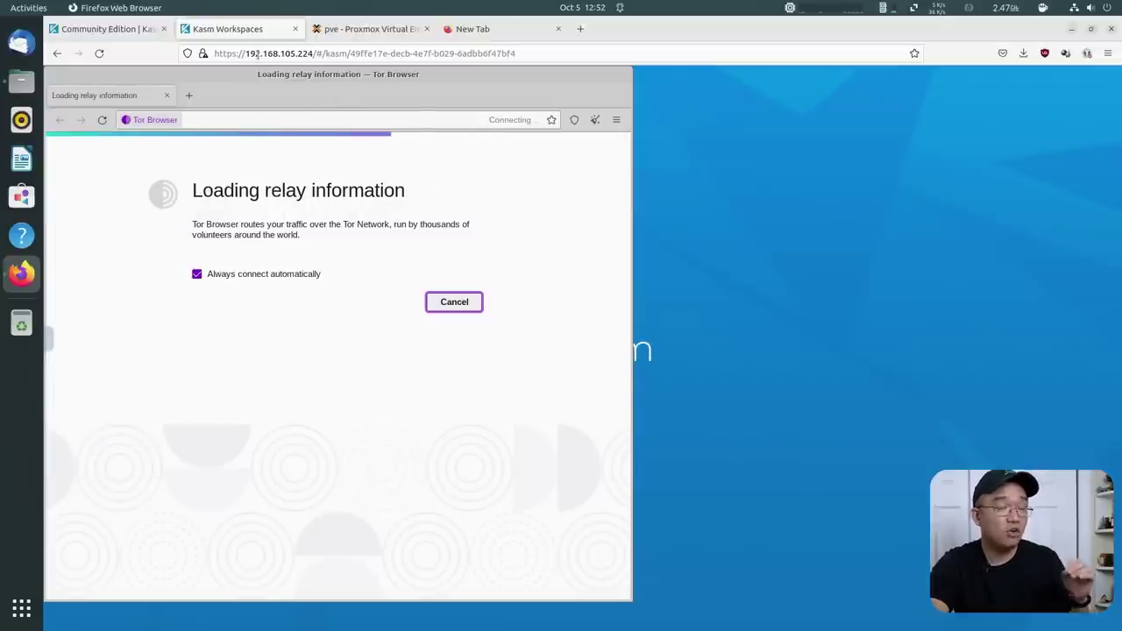
- Maximize the Tor Browser window in the session and skim the Moon article
double_click(334, 90)
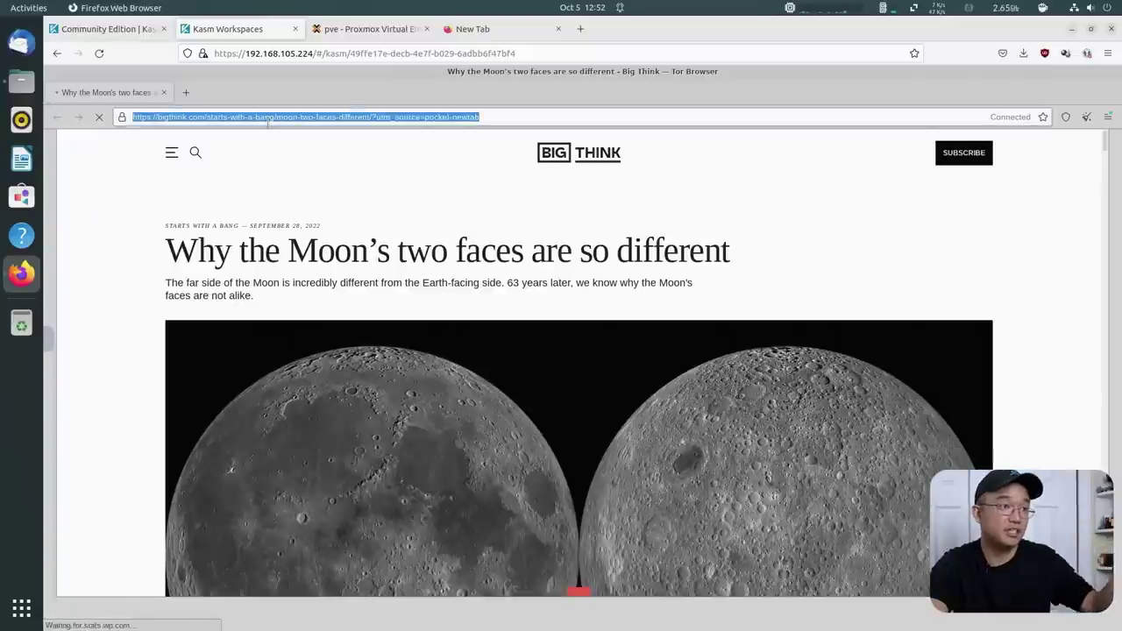
scroll(581, 259, down, 15)
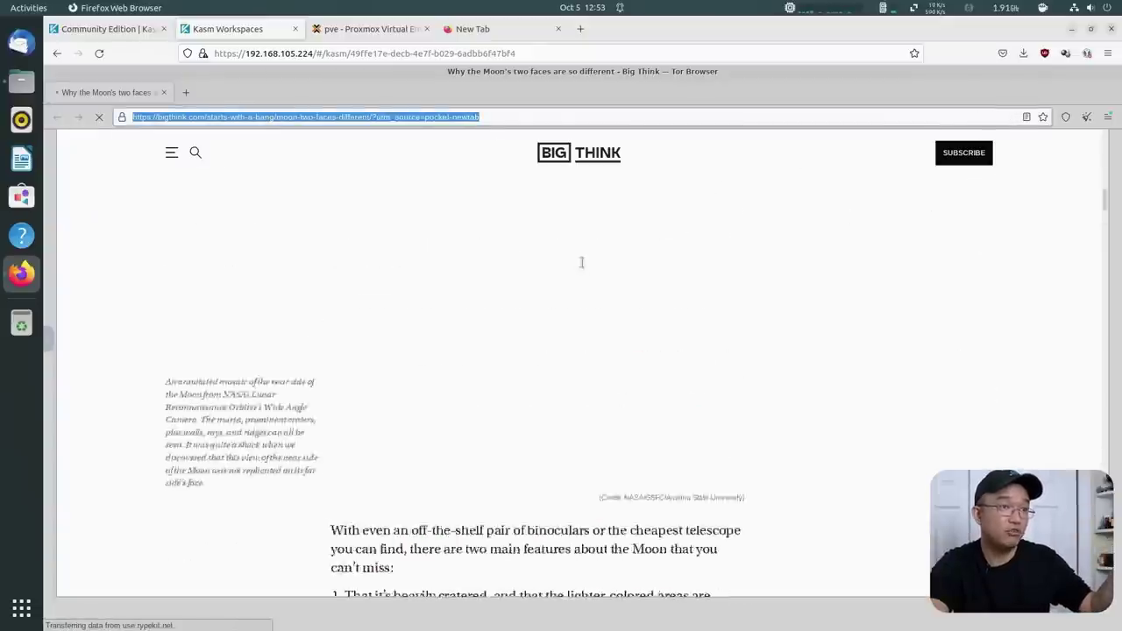
scroll(581, 261, up, 15)
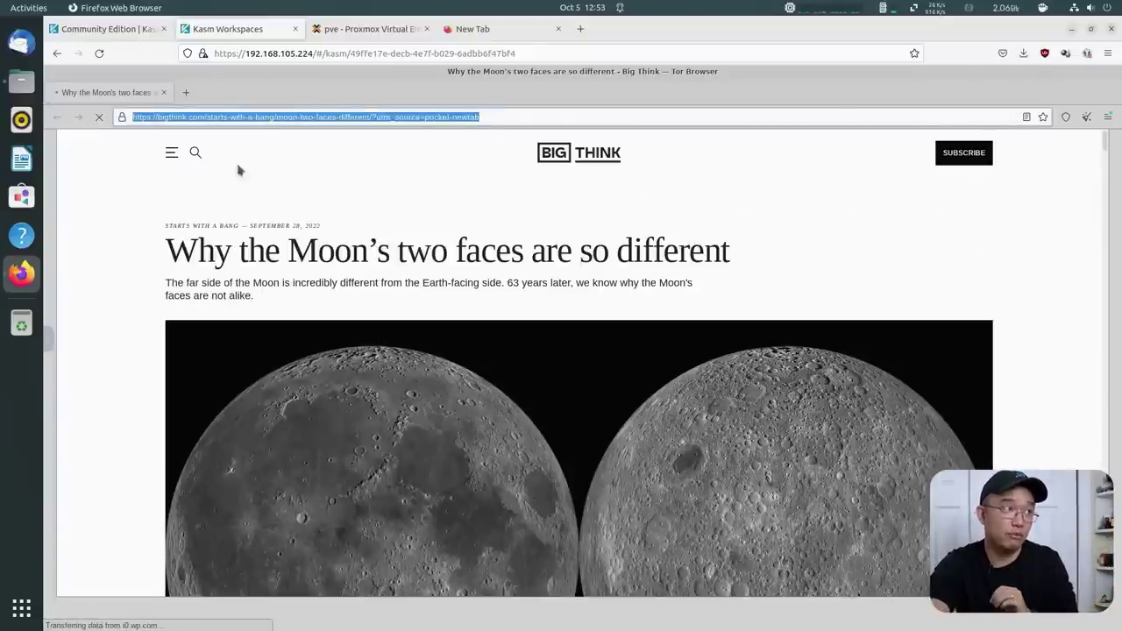
- Load ifconfig.co in a new tab of the session's Tor Browser
click(185, 92)
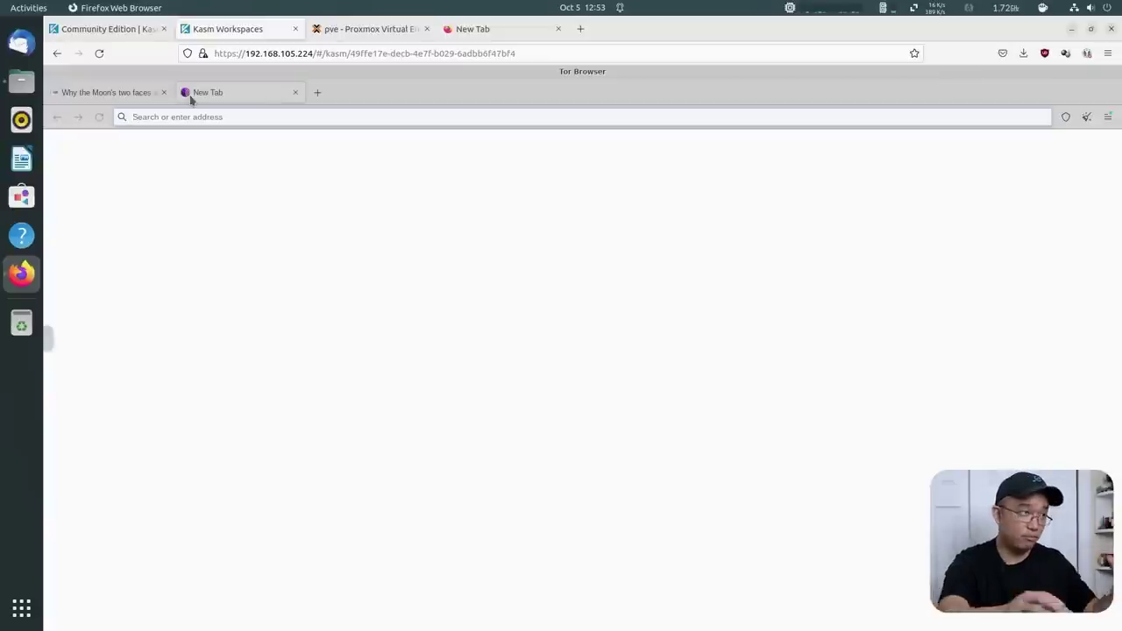
text(i)
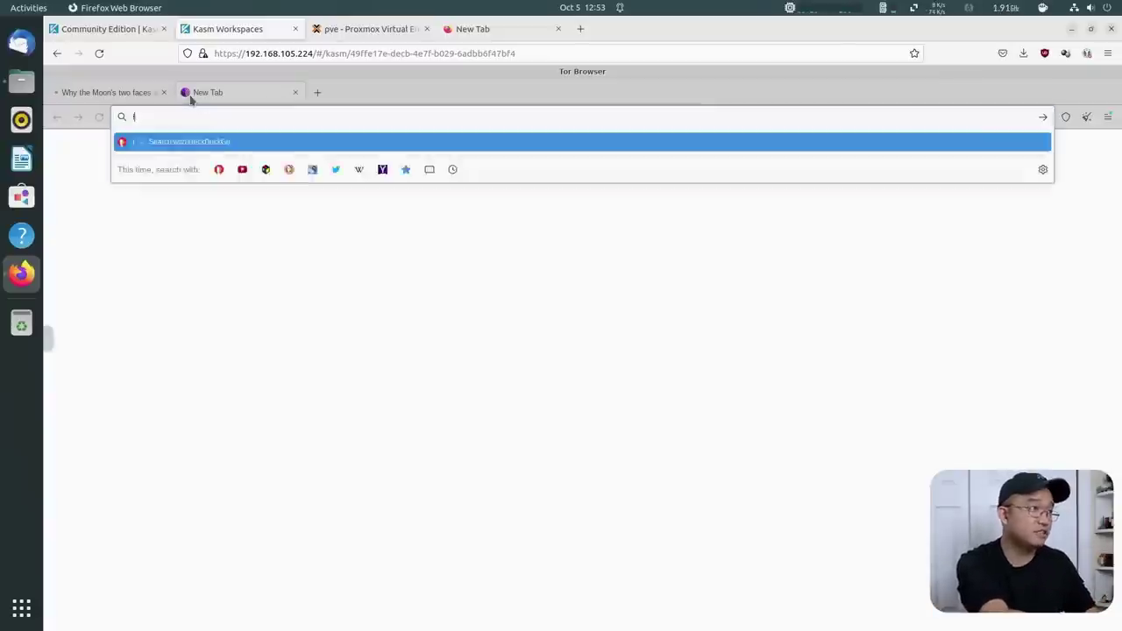
text(fconfig.co)
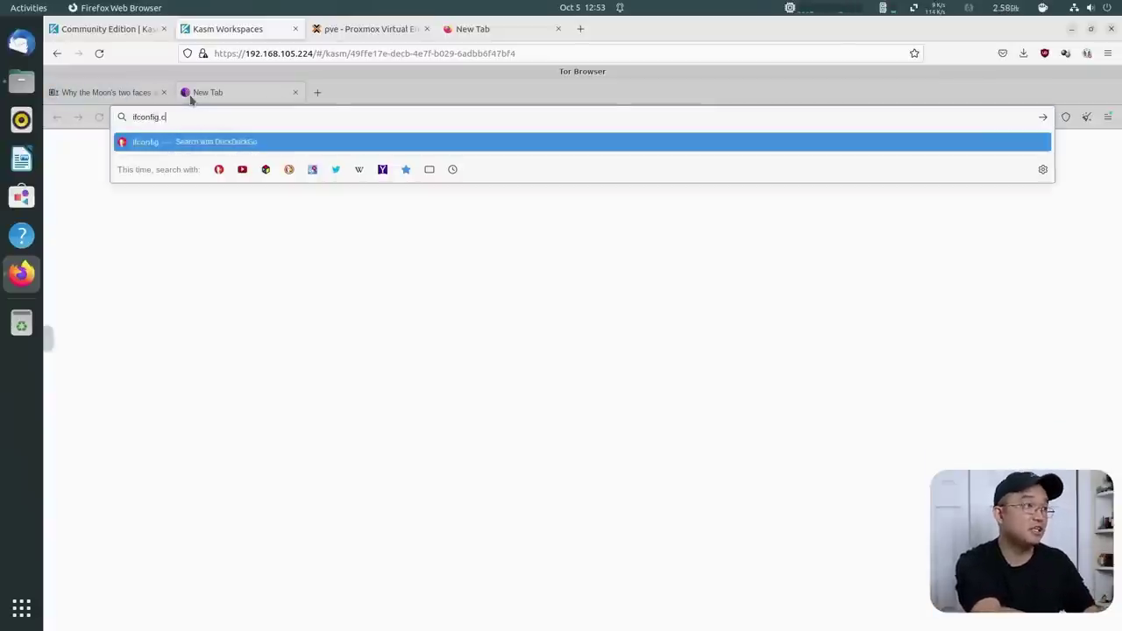
key(Return)
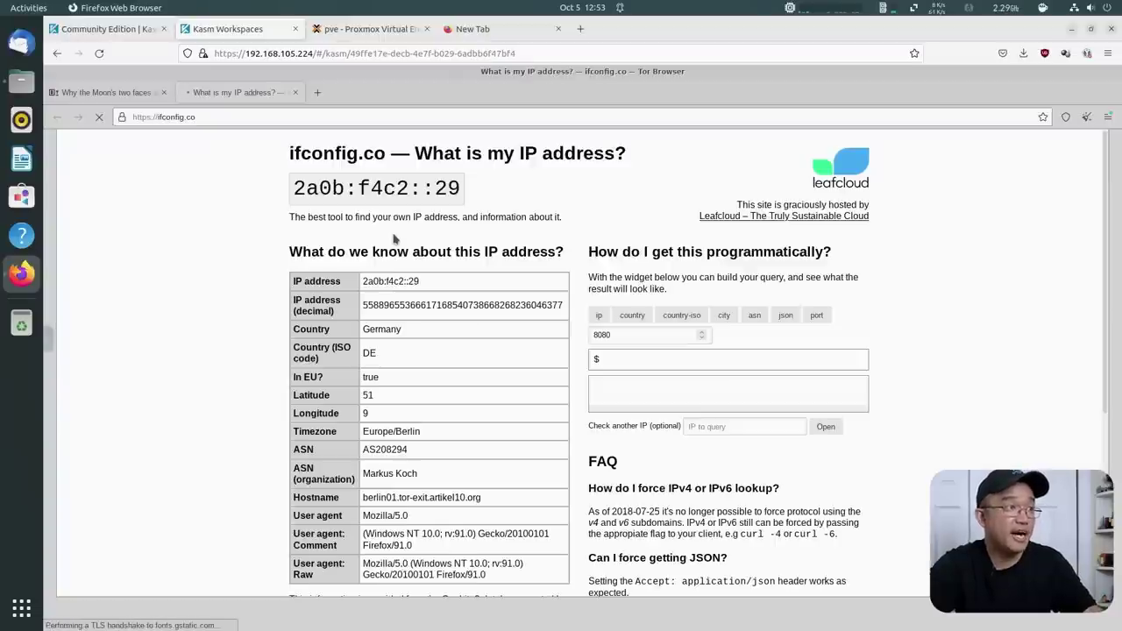
- Examine the IP address and timezone details reported on the ifconfig.co page
drag(430, 226, 611, 375)
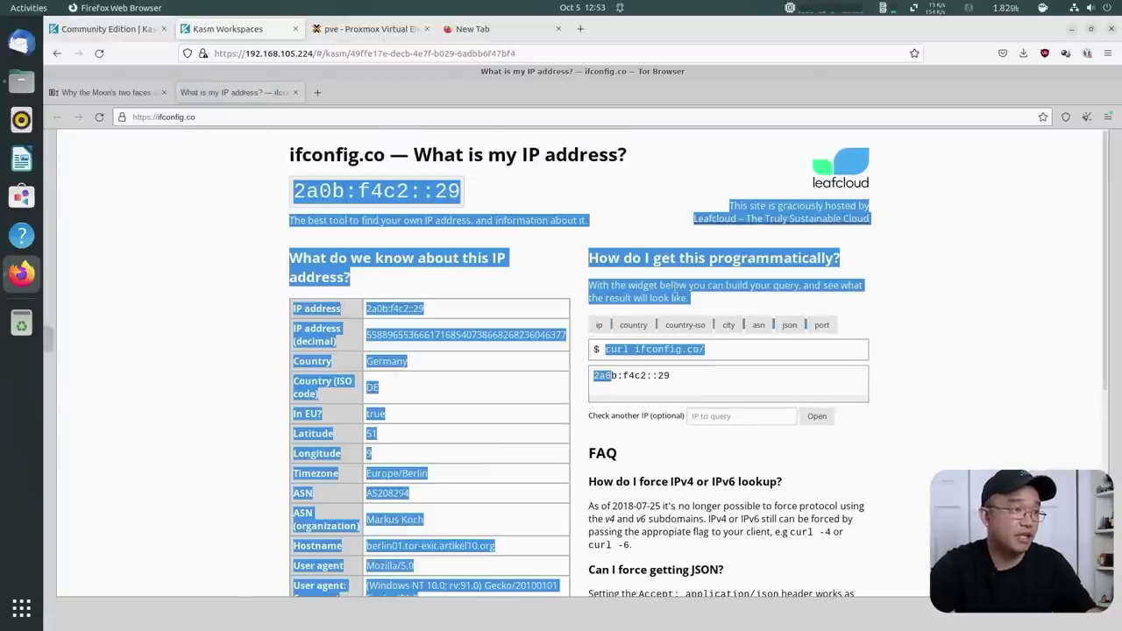
click(924, 333)
drag(438, 478, 367, 474)
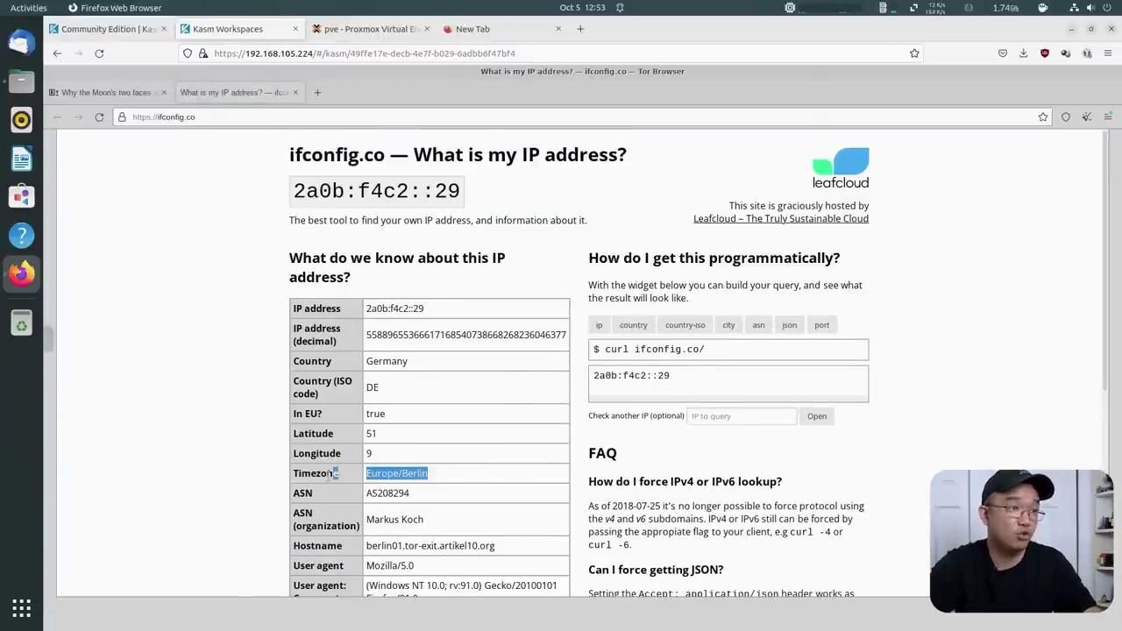
click(333, 473)
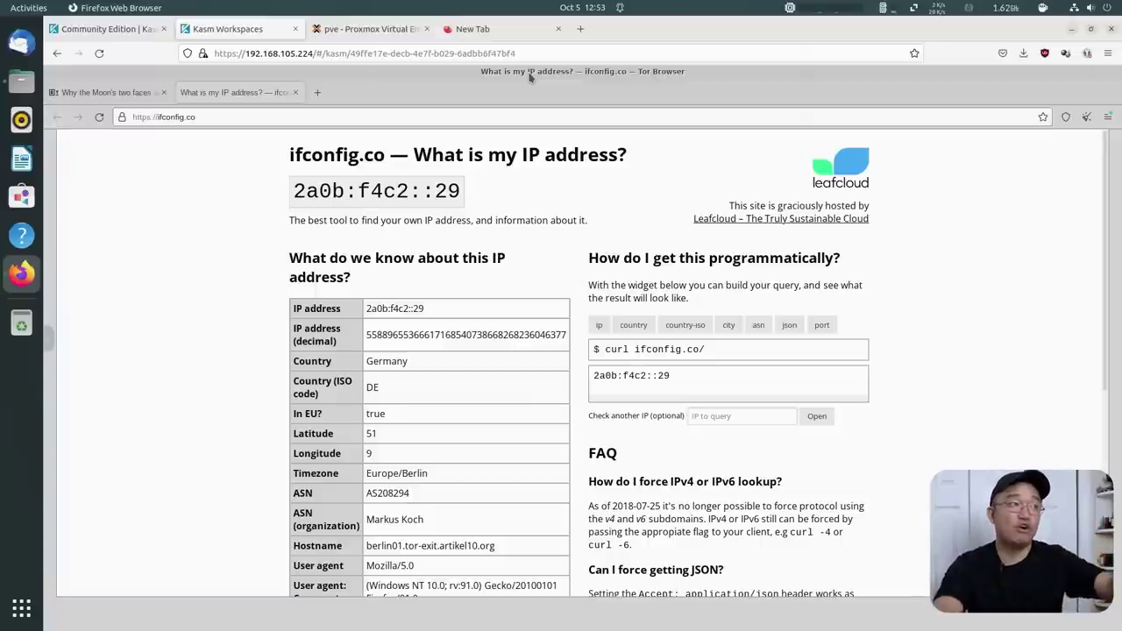
- Go back to the Moon article, leave the session for the workspaces dashboard and delete the Tor-Browser session
click(122, 92)
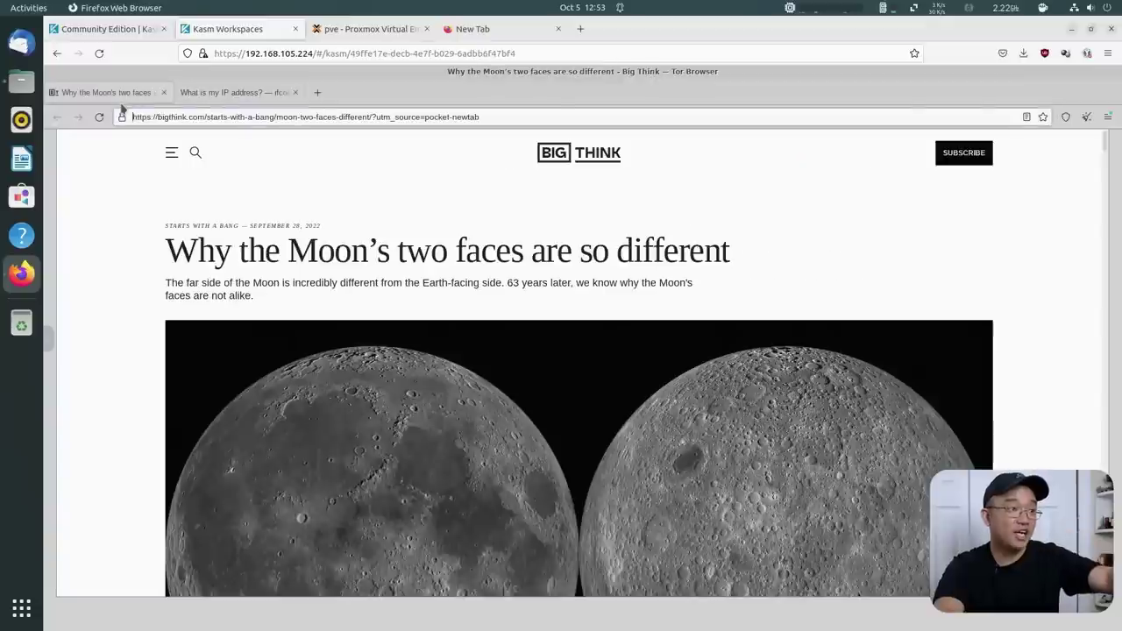
click(47, 344)
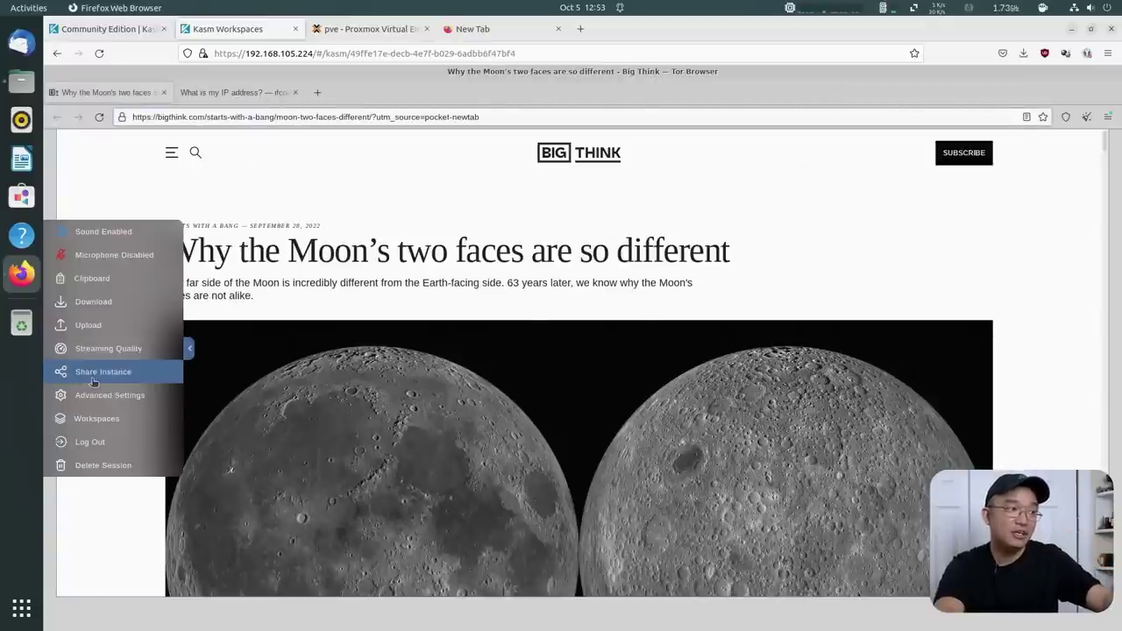
click(97, 419)
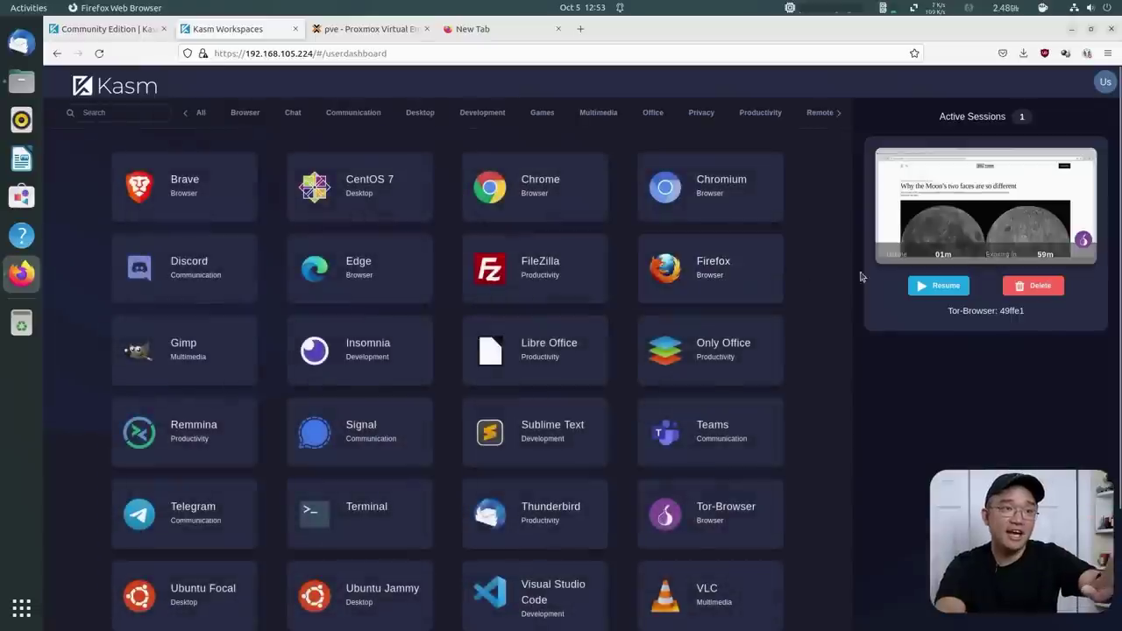
click(1020, 290)
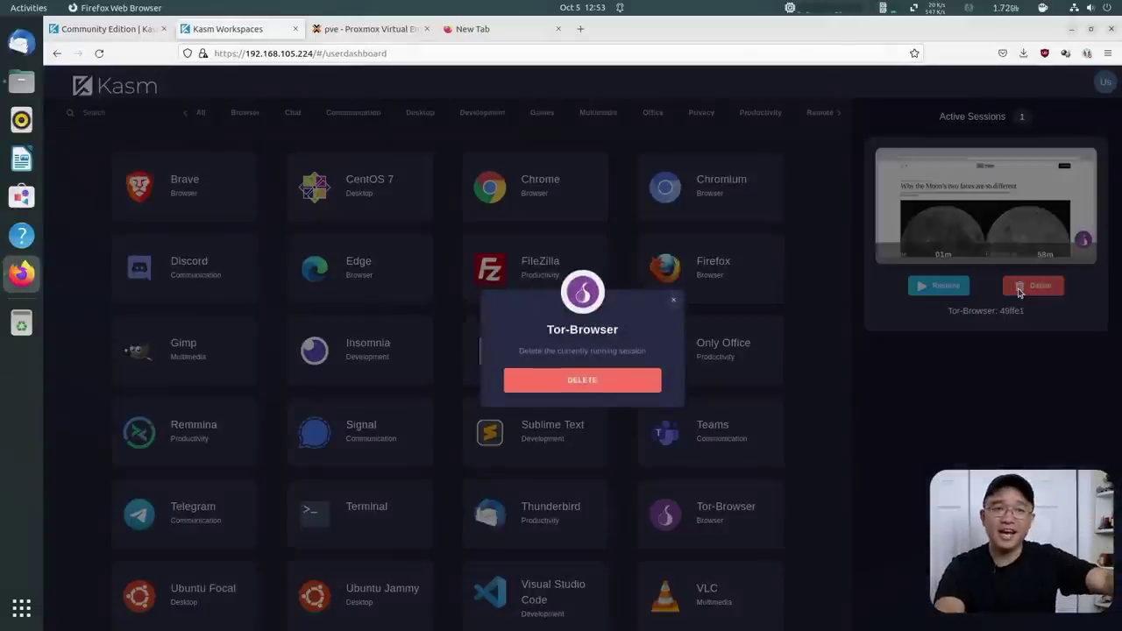
click(610, 378)
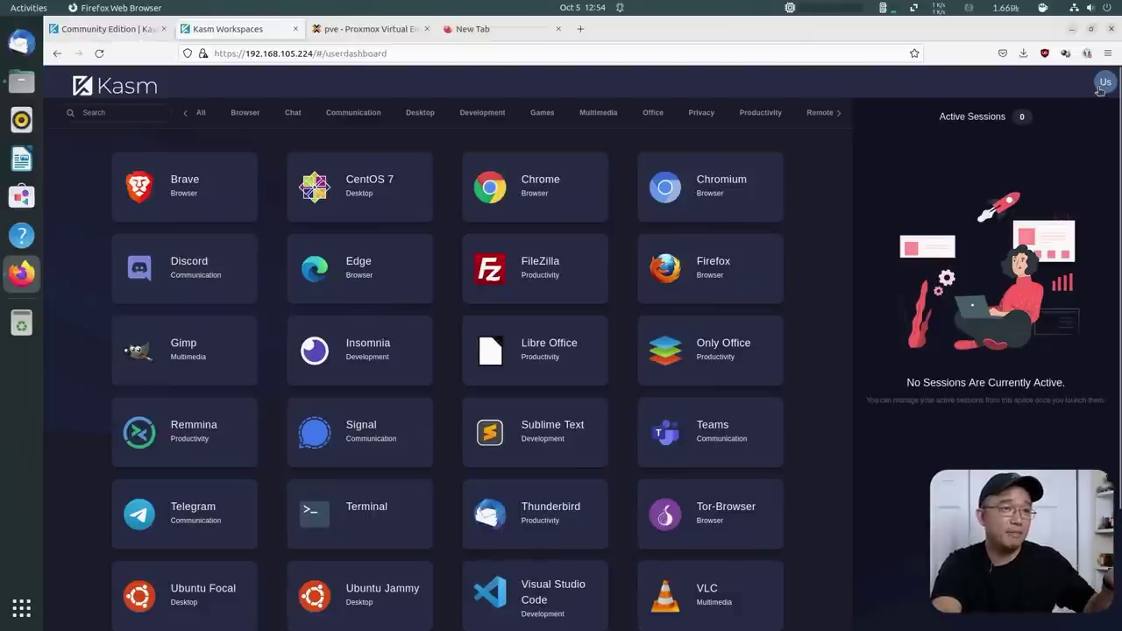
- Sign out of the standard user account and log in to the administrator account with its password
click(1101, 86)
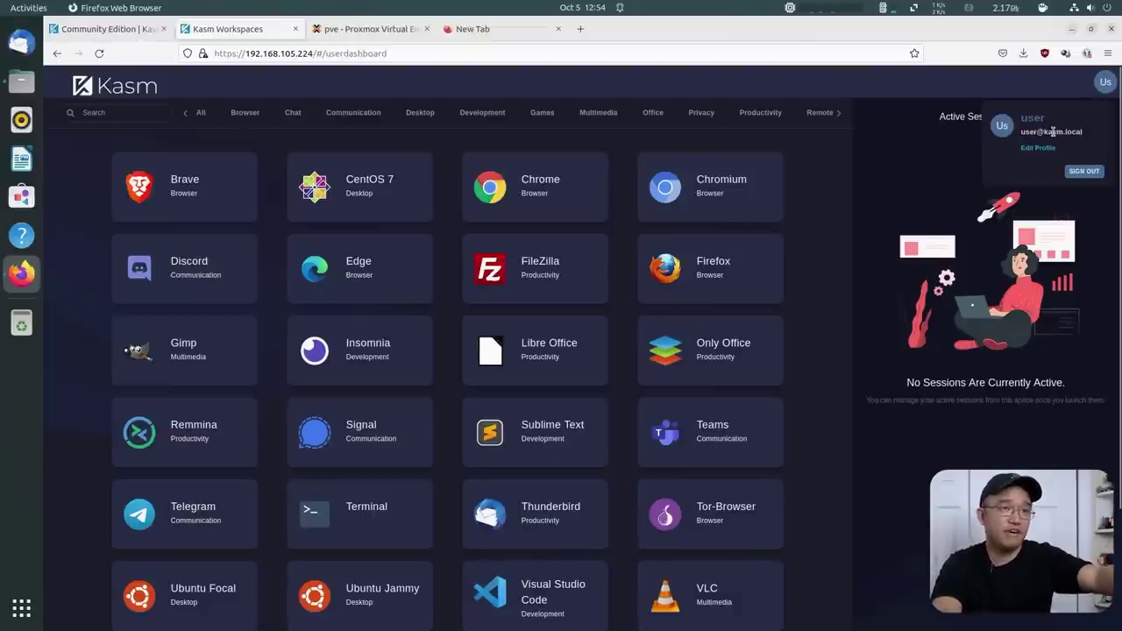
click(1083, 171)
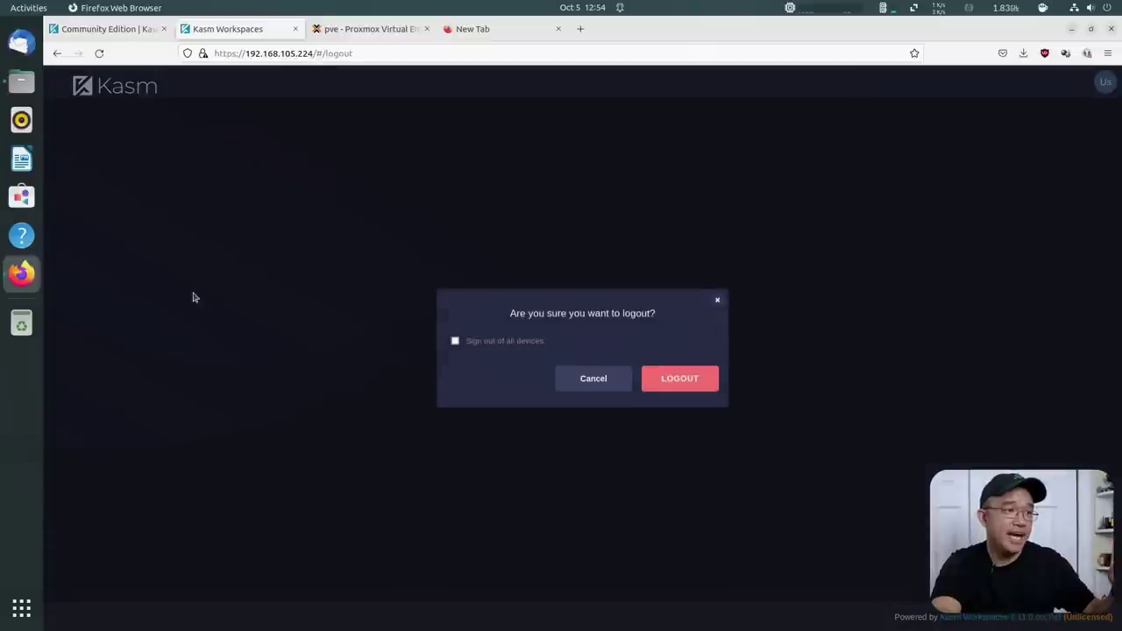
click(679, 380)
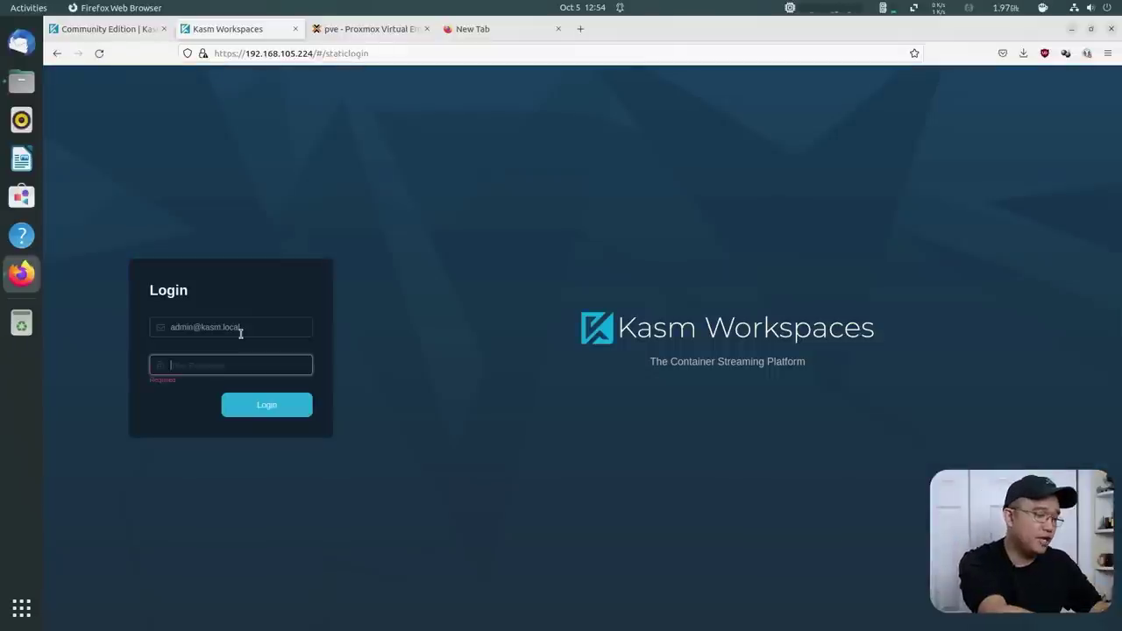
text(*****)
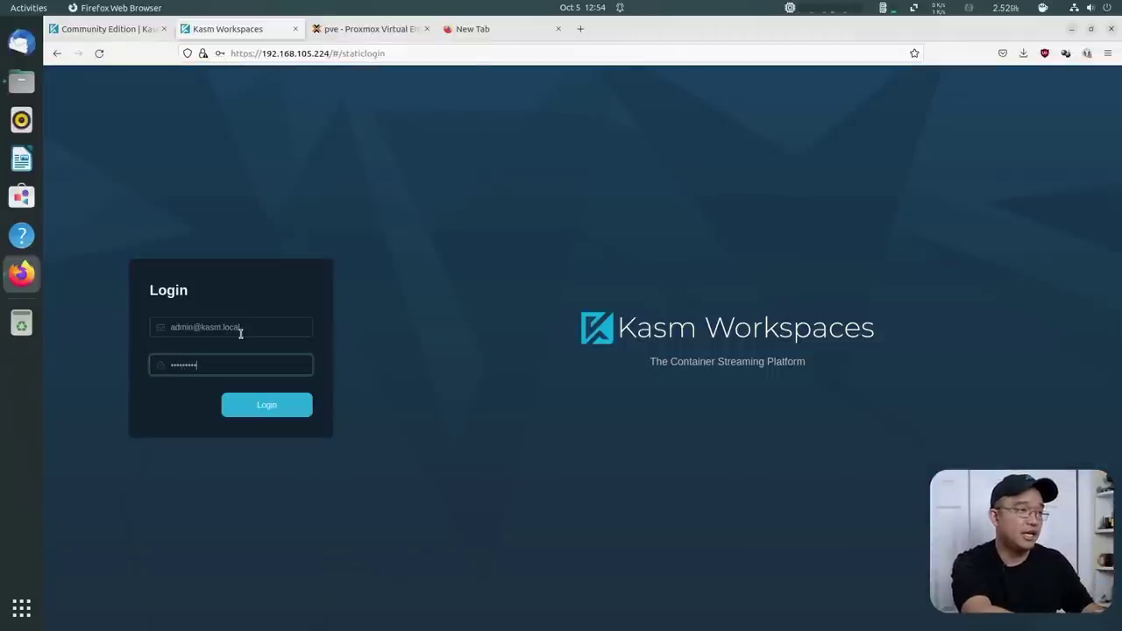
key(Return)
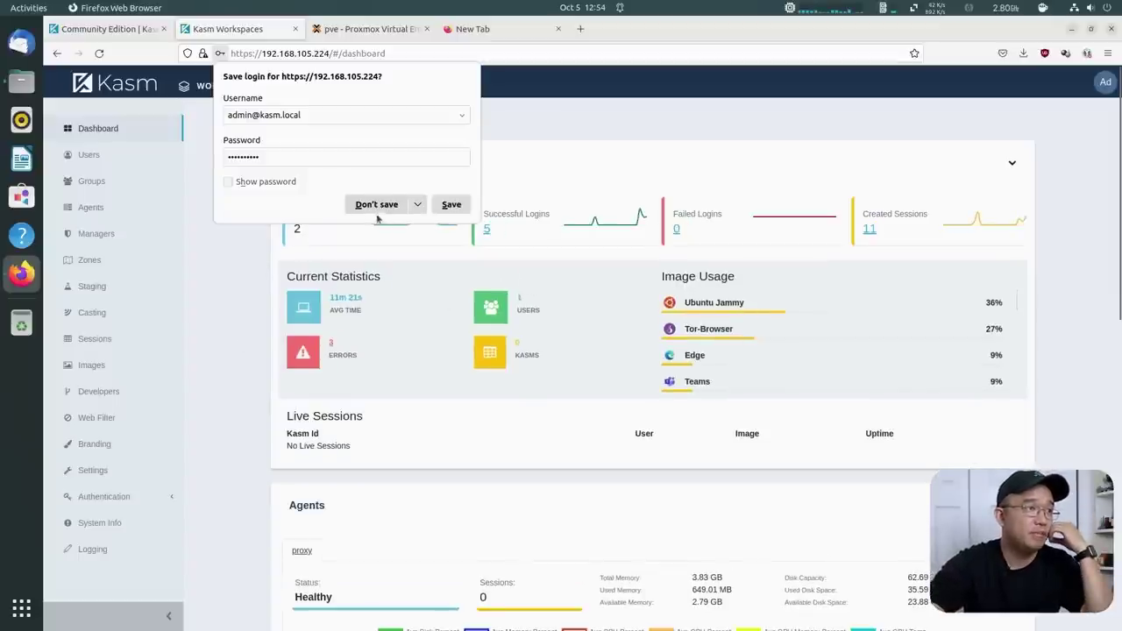
- Decline saving the administrator login and examine the dashboard's usage statistics, image usage, agent resource graph and user usage
click(376, 204)
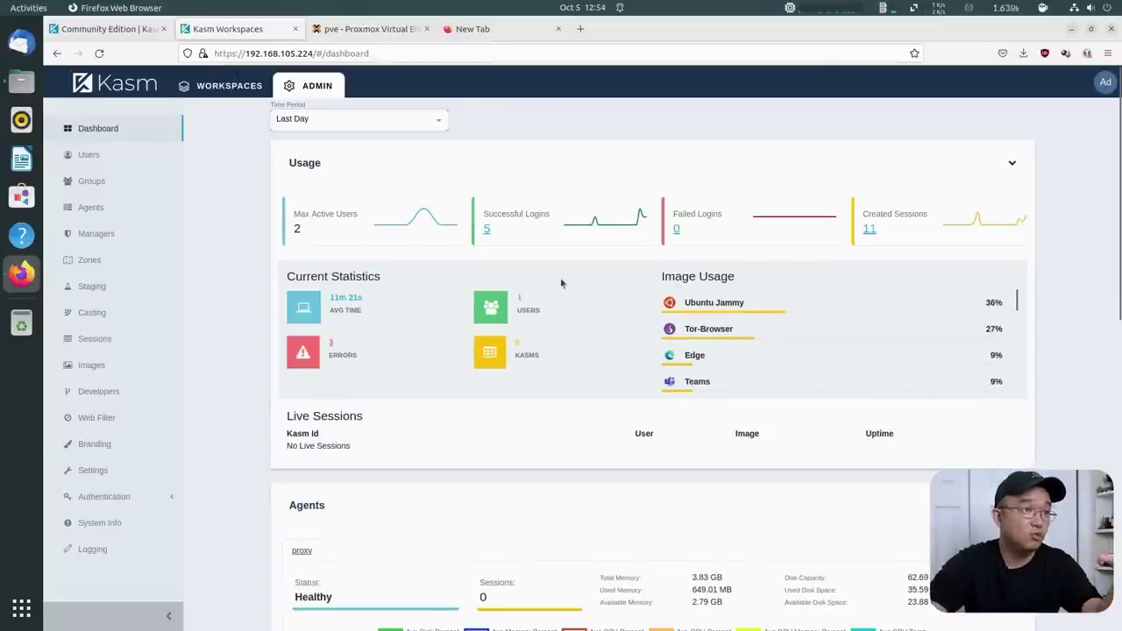
scroll(798, 326, down, 3)
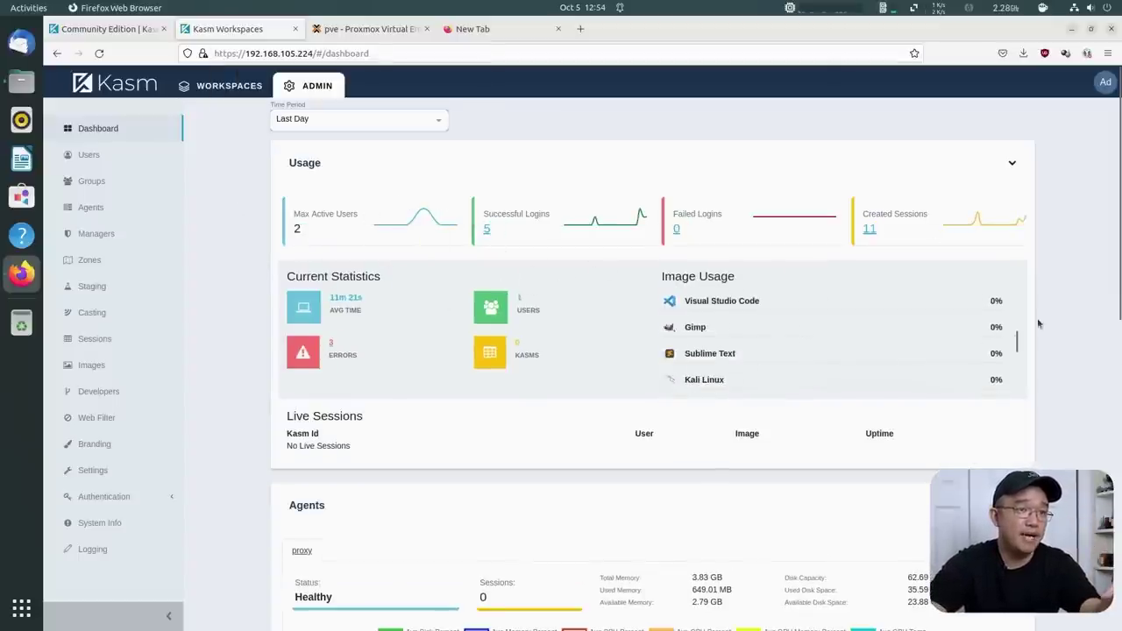
scroll(1066, 307, down, 5)
scroll(1078, 186, up, 5)
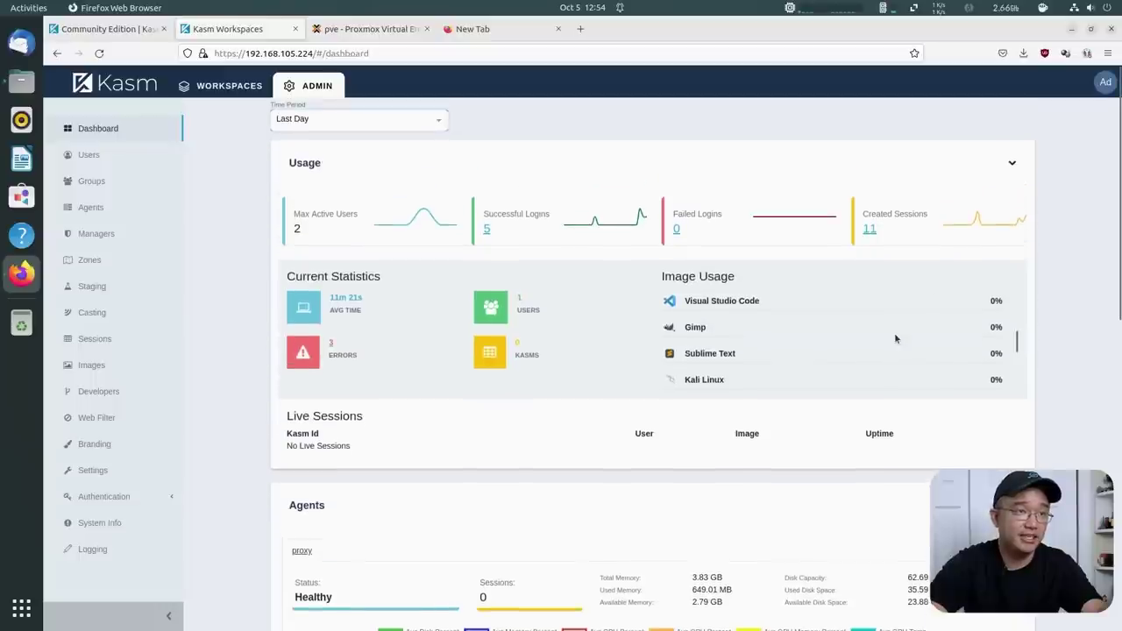
scroll(896, 338, up, 3)
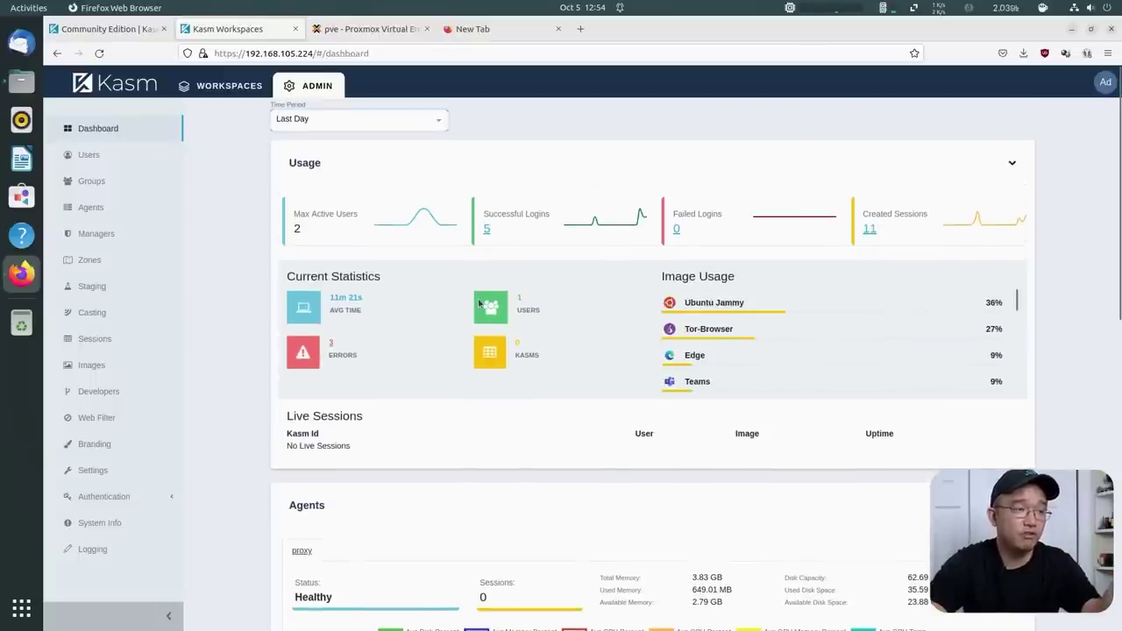
scroll(565, 303, down, 4)
scroll(564, 306, up, 4)
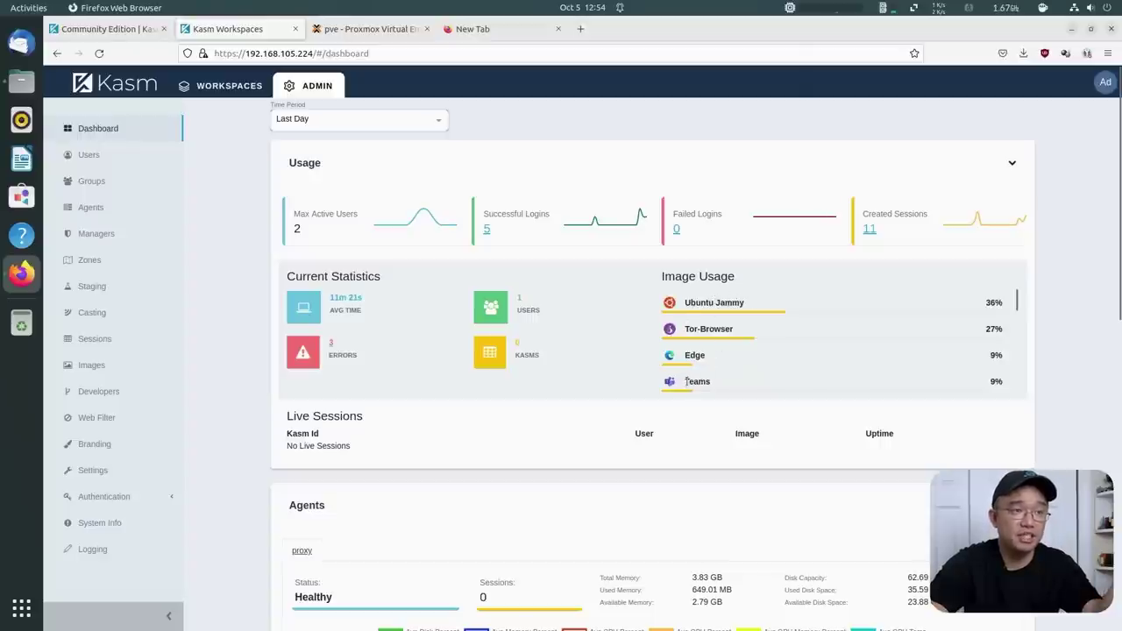
scroll(1094, 326, down, 5)
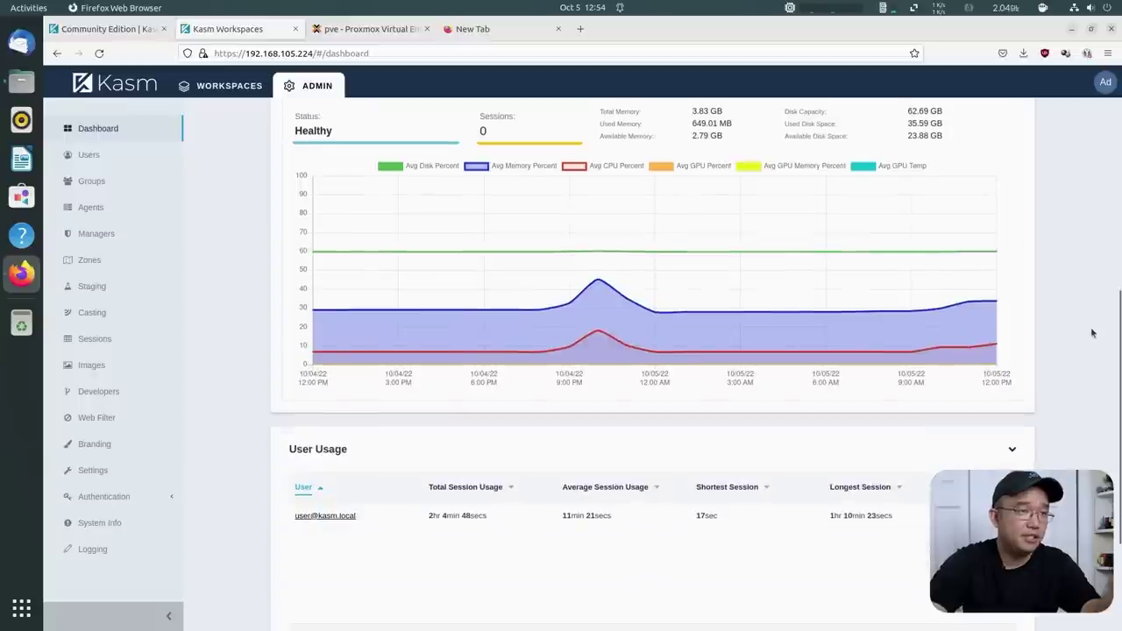
scroll(1061, 322, up, 3)
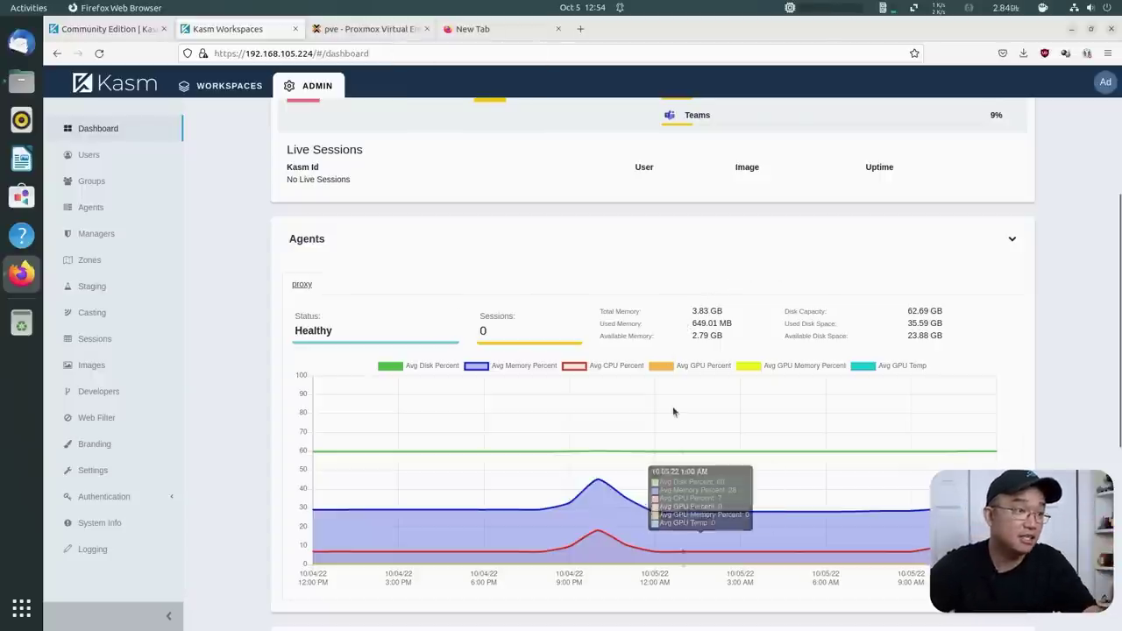
scroll(673, 413, down, 5)
- Look through the admin pages for users, groups and agents
click(90, 164)
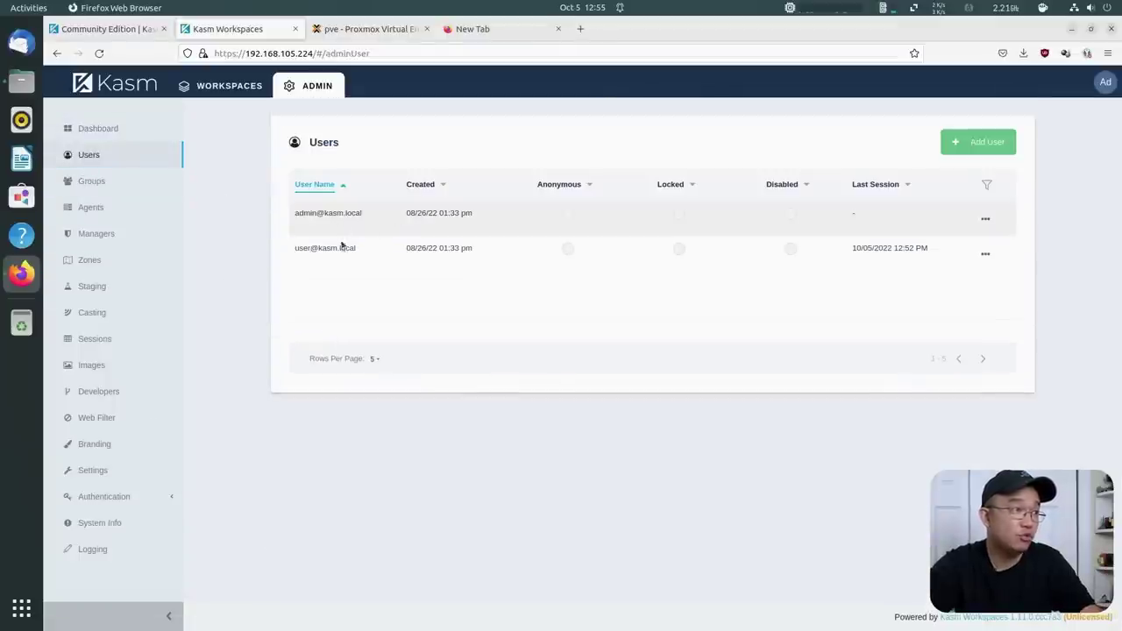
click(123, 193)
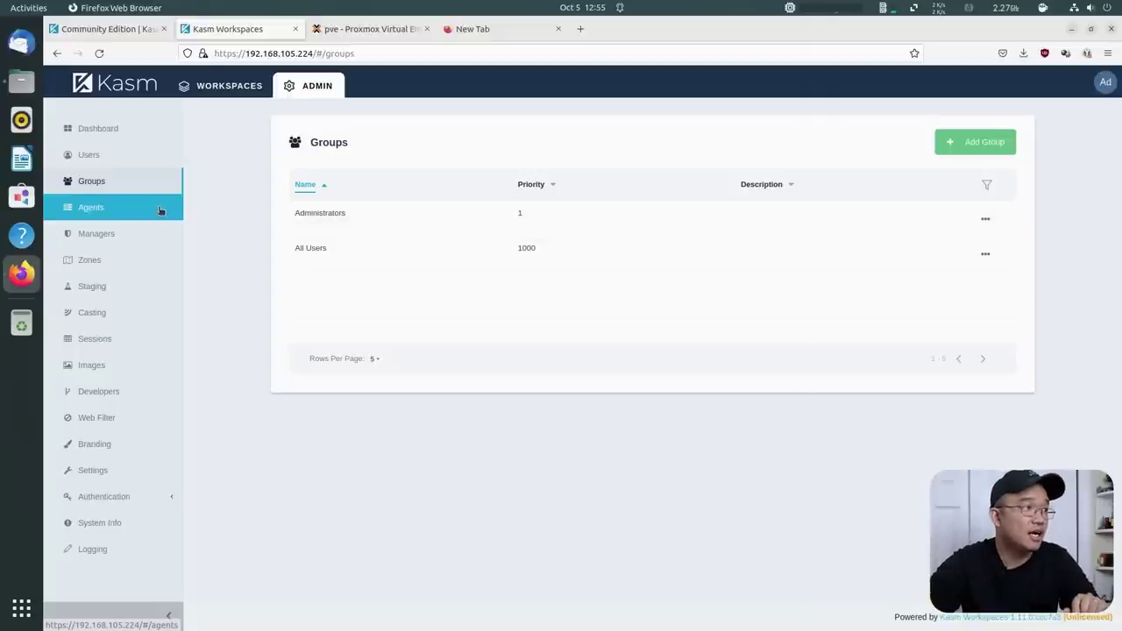
click(107, 217)
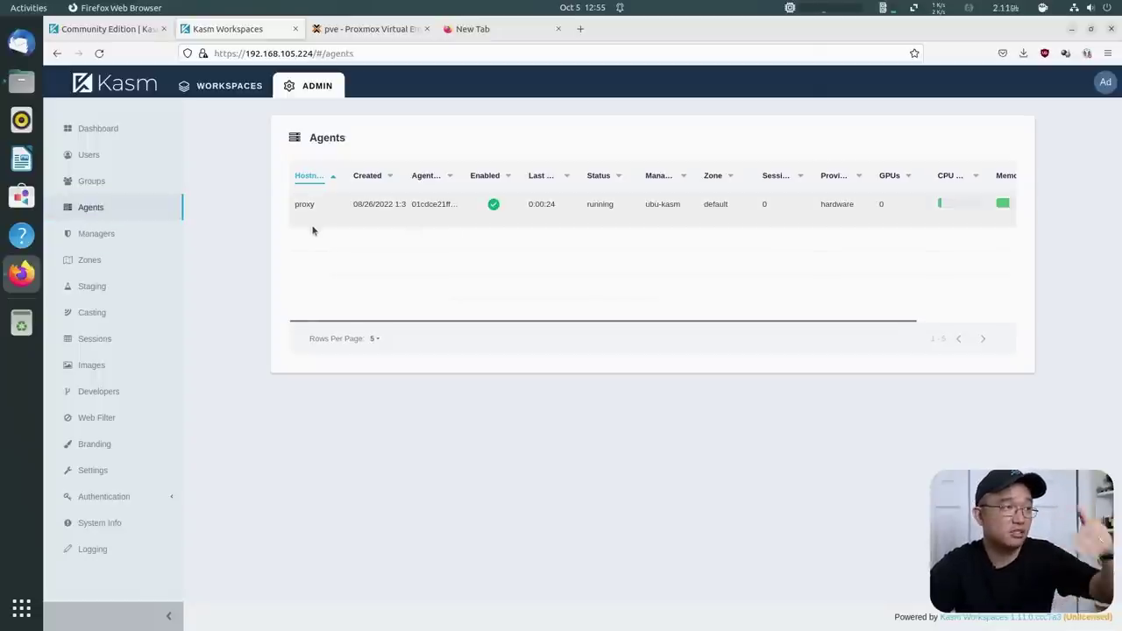
- Look through the admin pages for managers, deployment zones, session casting and sessions
click(123, 242)
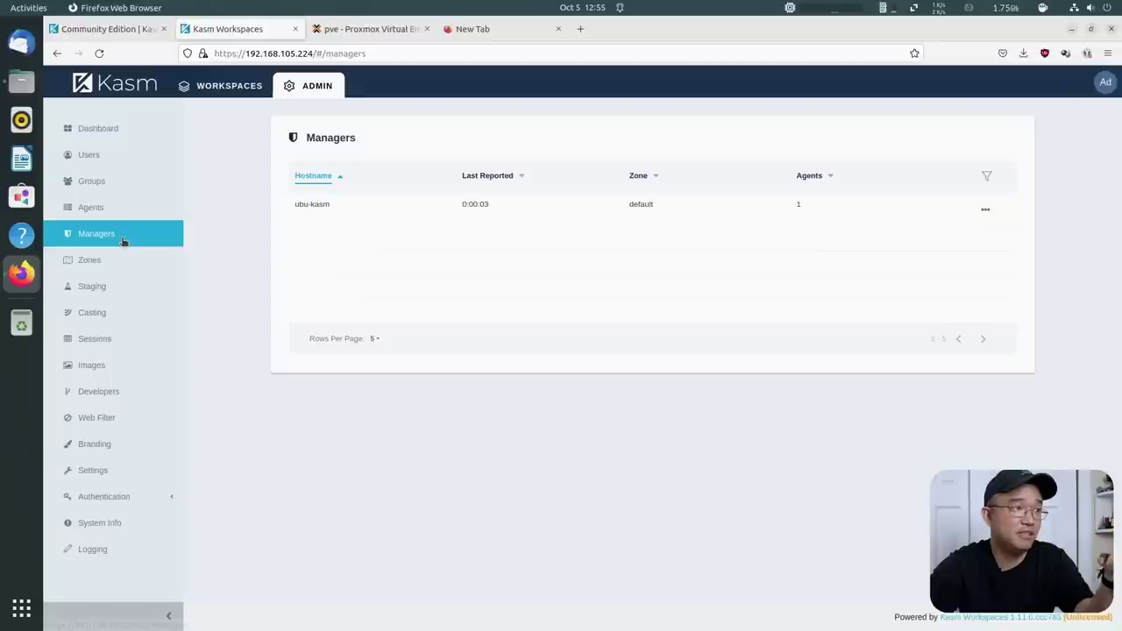
click(115, 263)
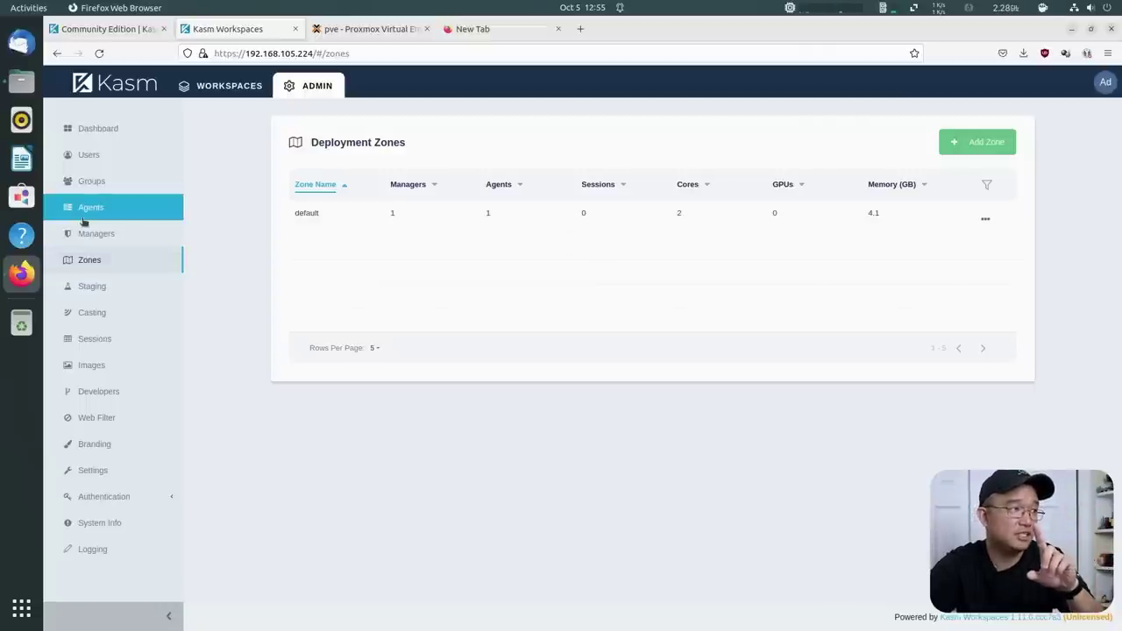
click(113, 323)
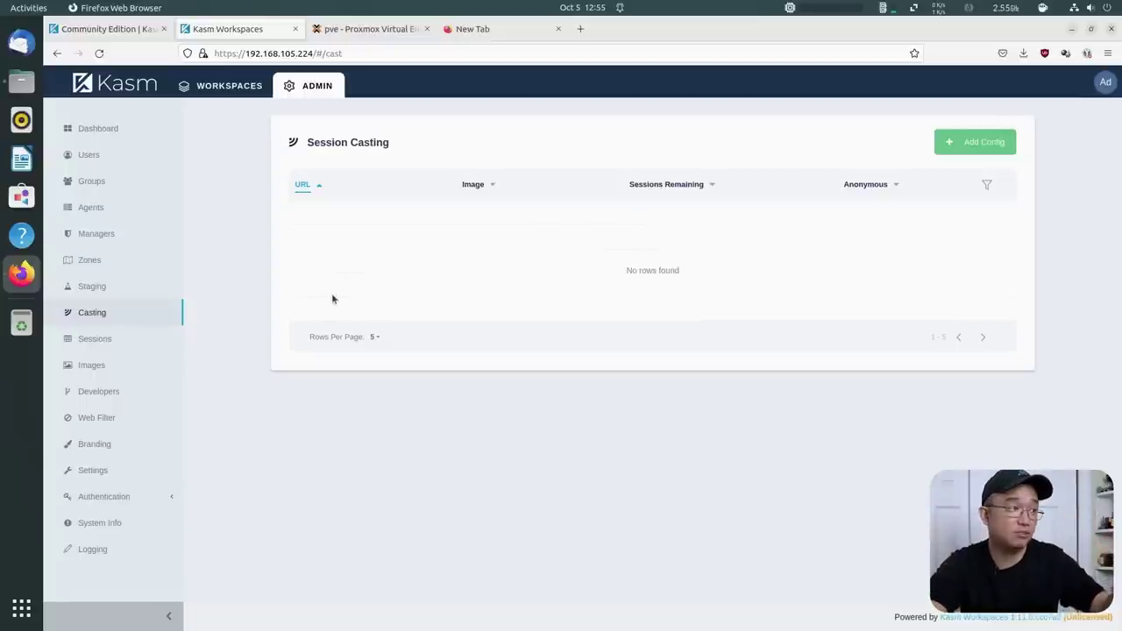
click(113, 337)
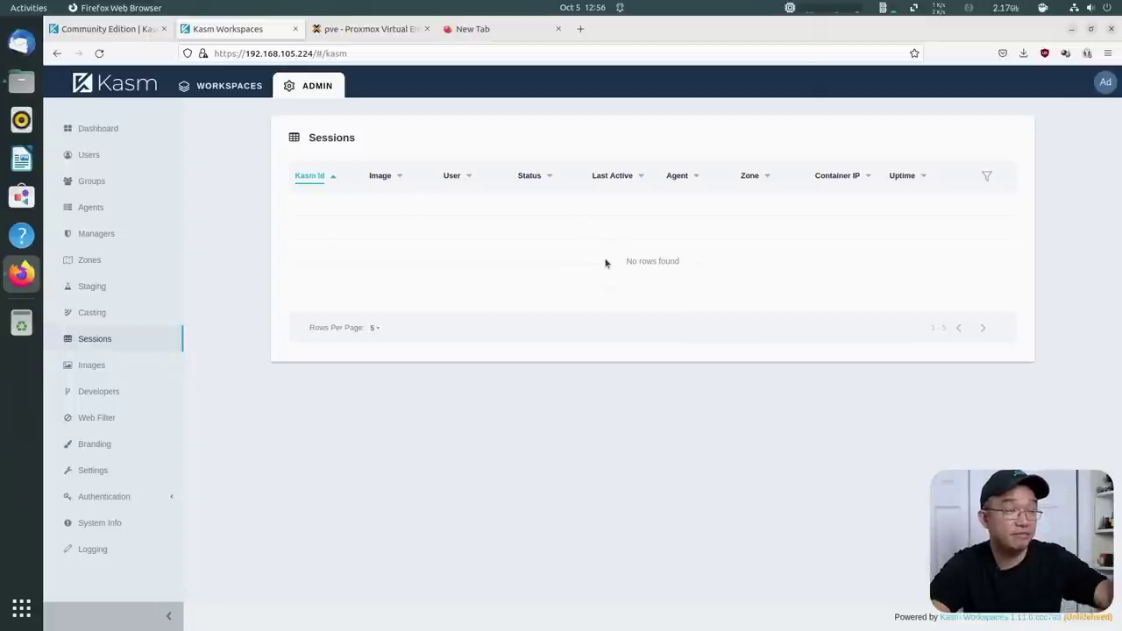
- Open the list of workspace images and show 50 rows per page
click(110, 376)
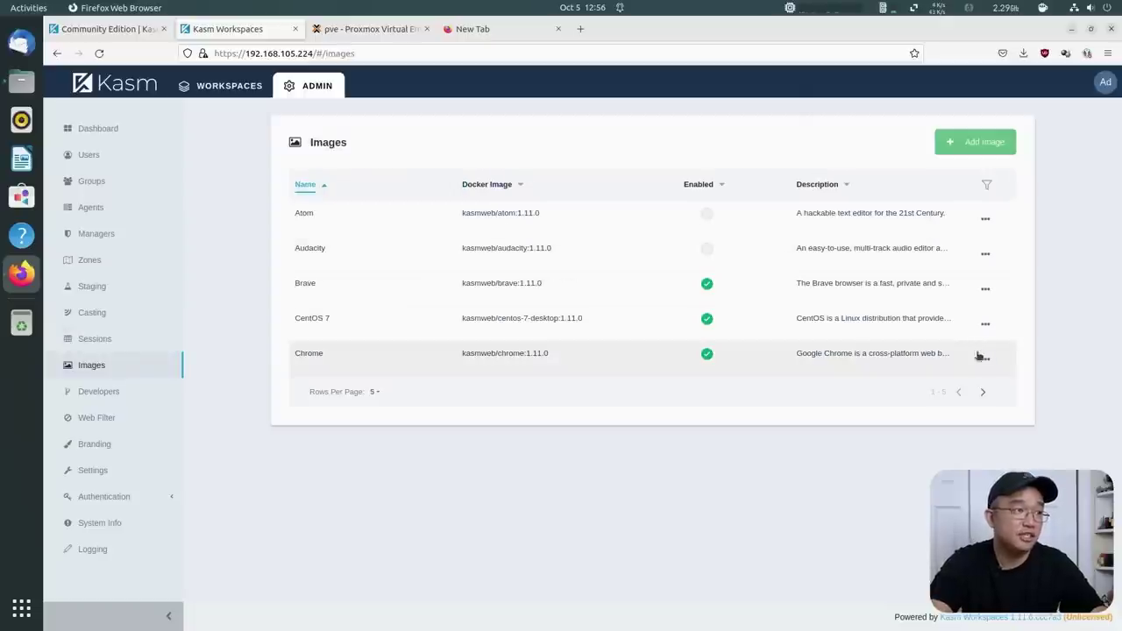
click(377, 393)
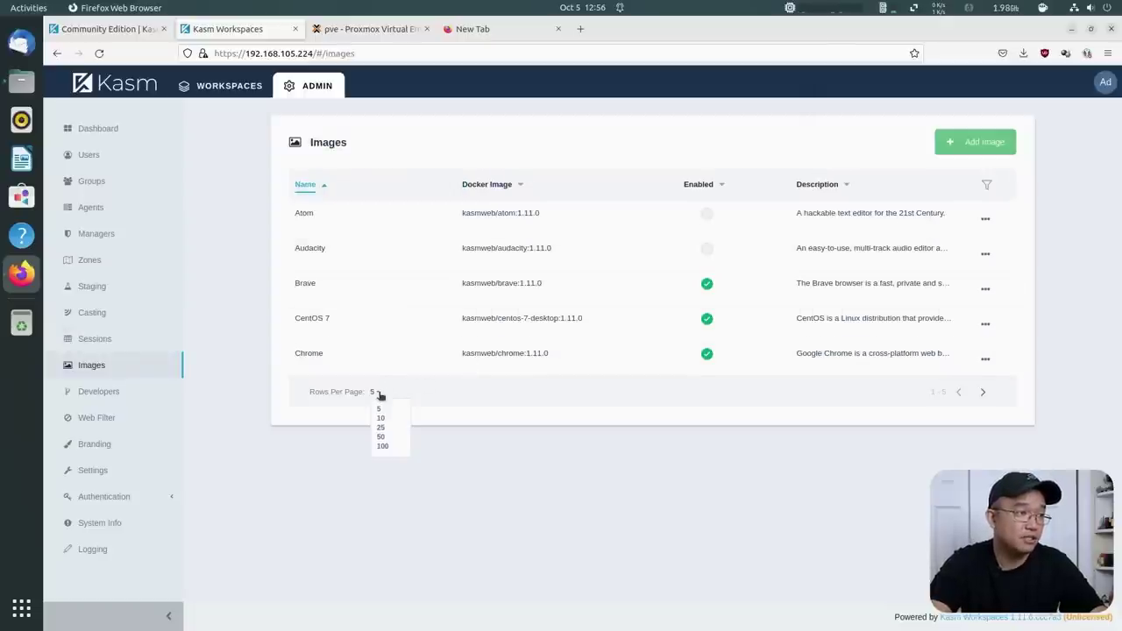
click(381, 438)
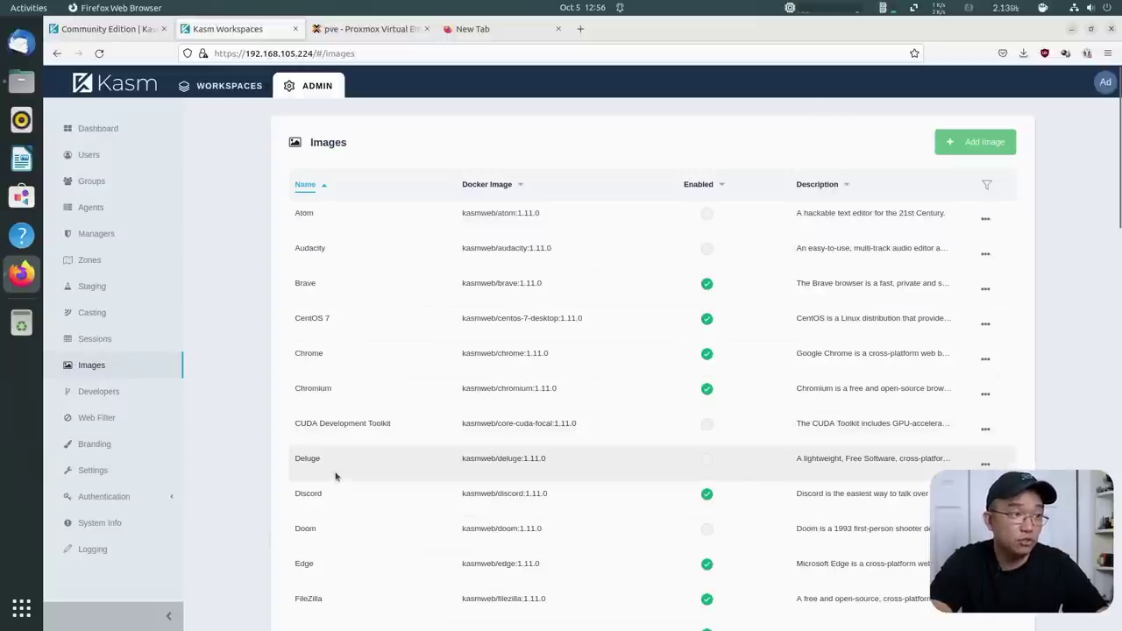
- Open the Doom image for editing, turn on its Enabled option and return to the images list without saving
scroll(400, 466, down, 5)
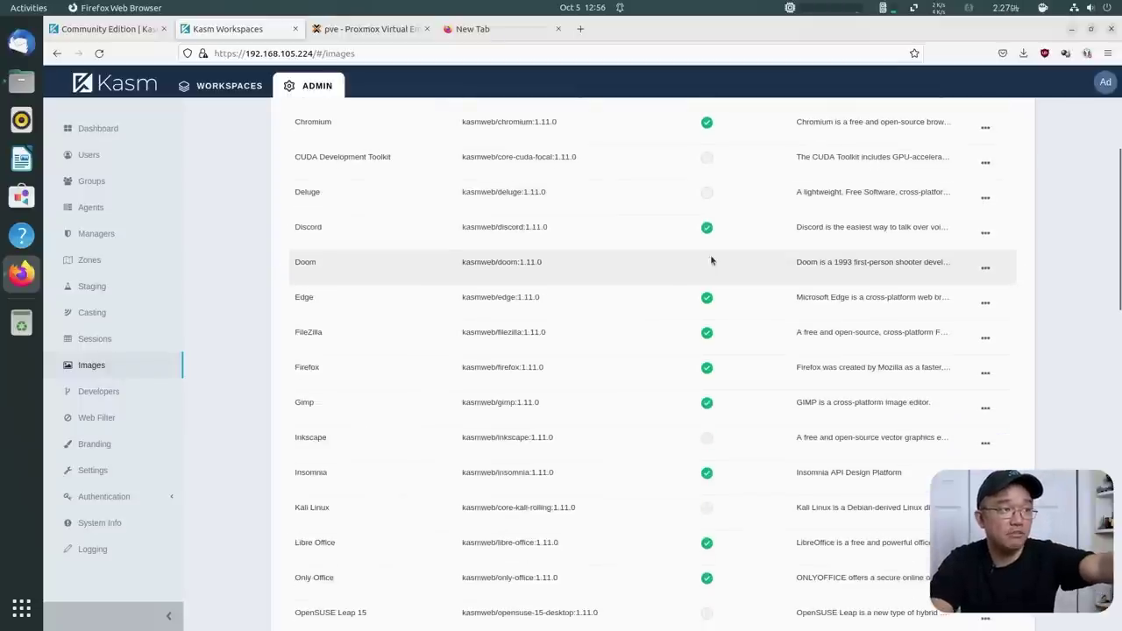
click(995, 270)
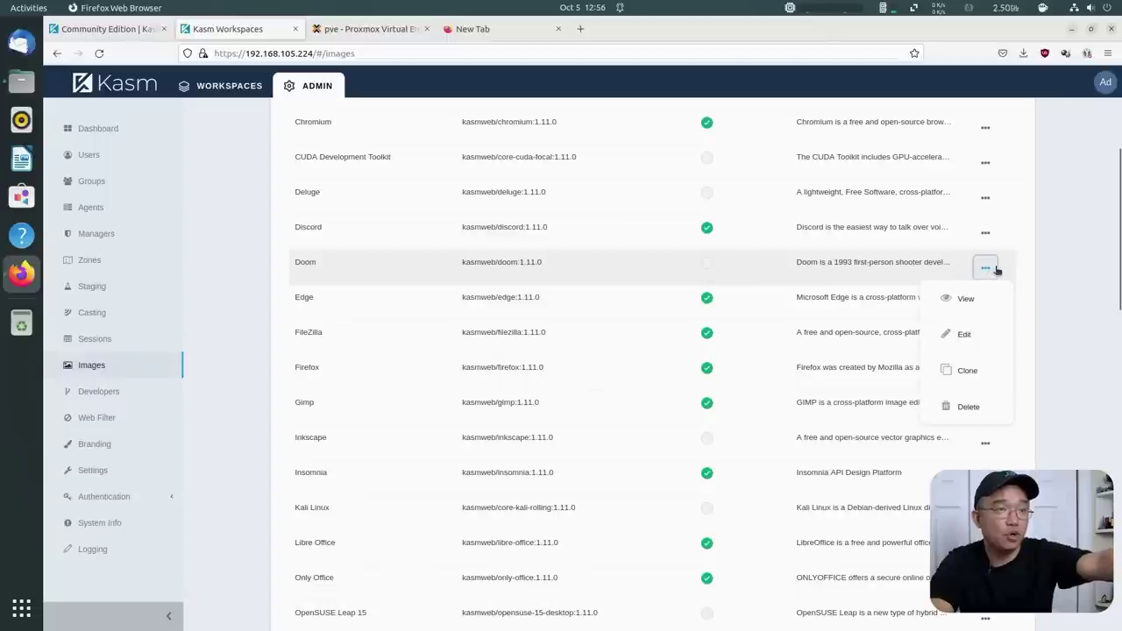
click(971, 334)
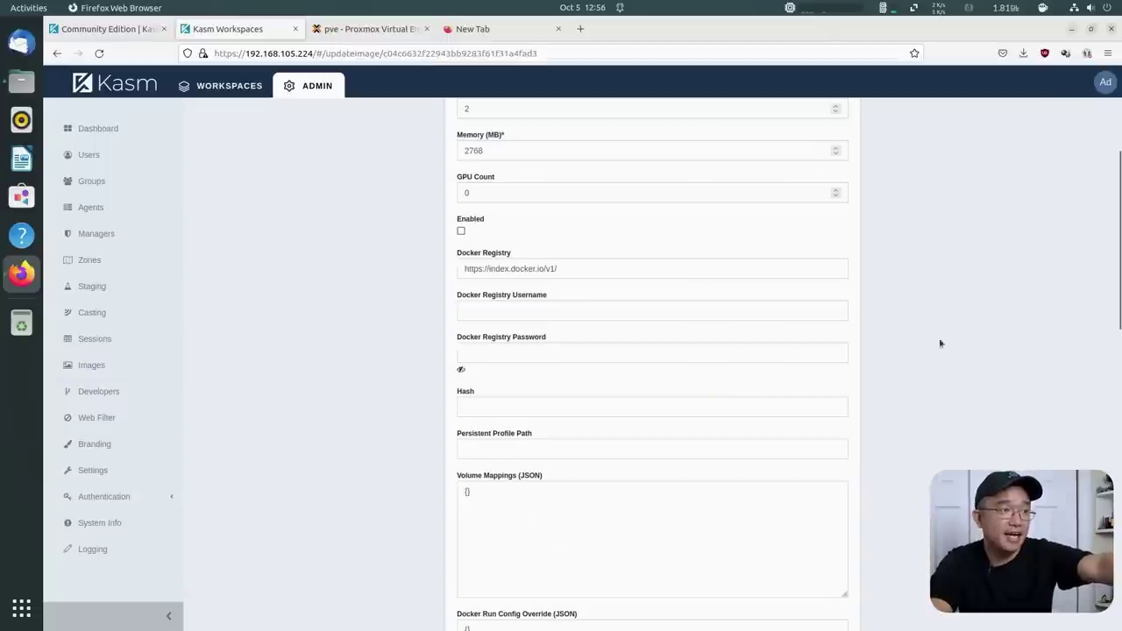
click(461, 231)
scroll(853, 210, up, 4)
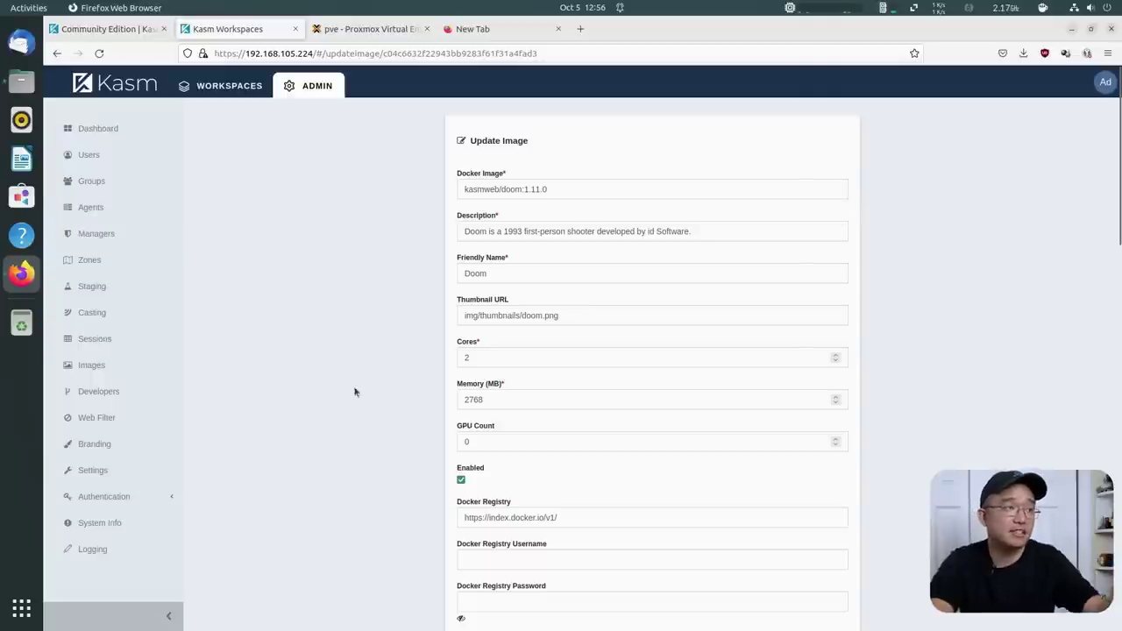
scroll(406, 215, down, 1)
key(alt+Left)
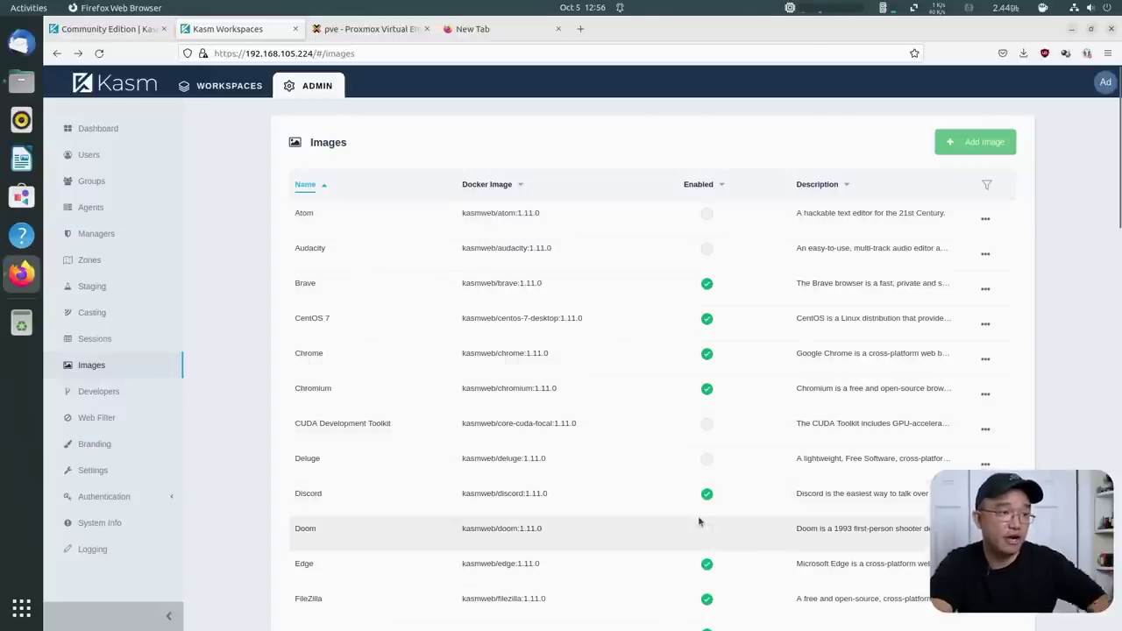
- View the developer API keys page and the form for a new web filter policy with its domain blacklist
click(125, 391)
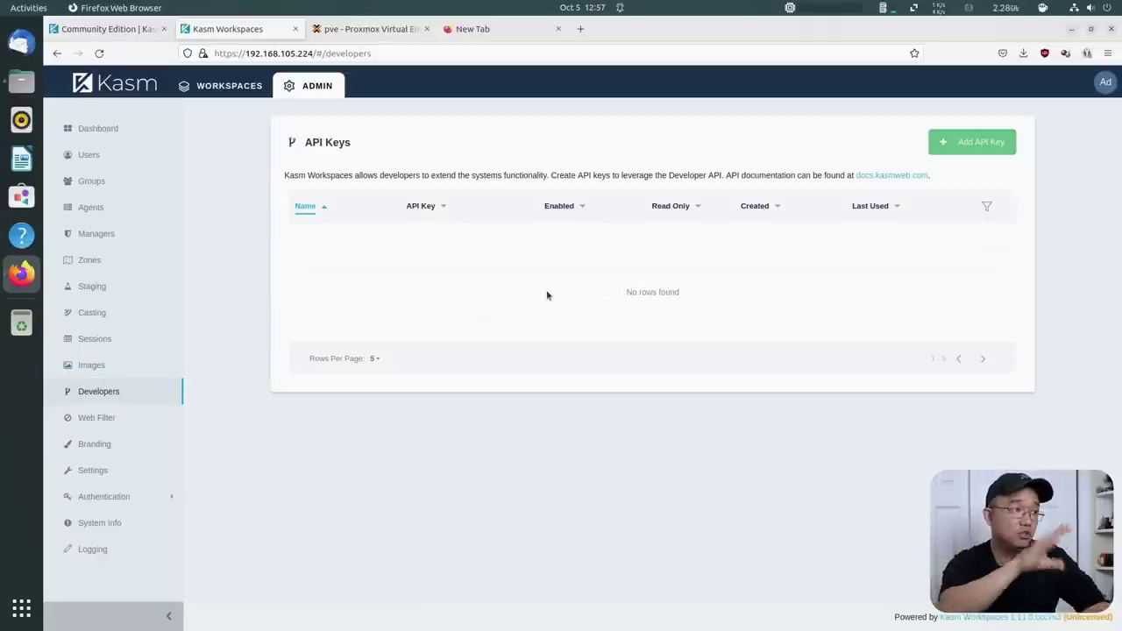
click(100, 426)
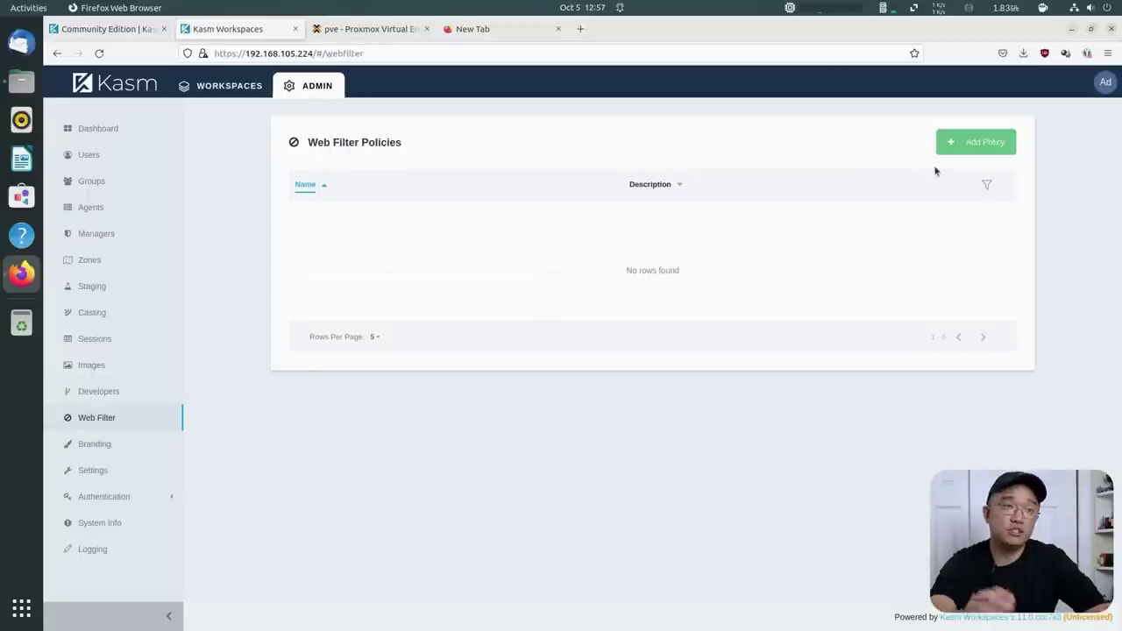
click(971, 153)
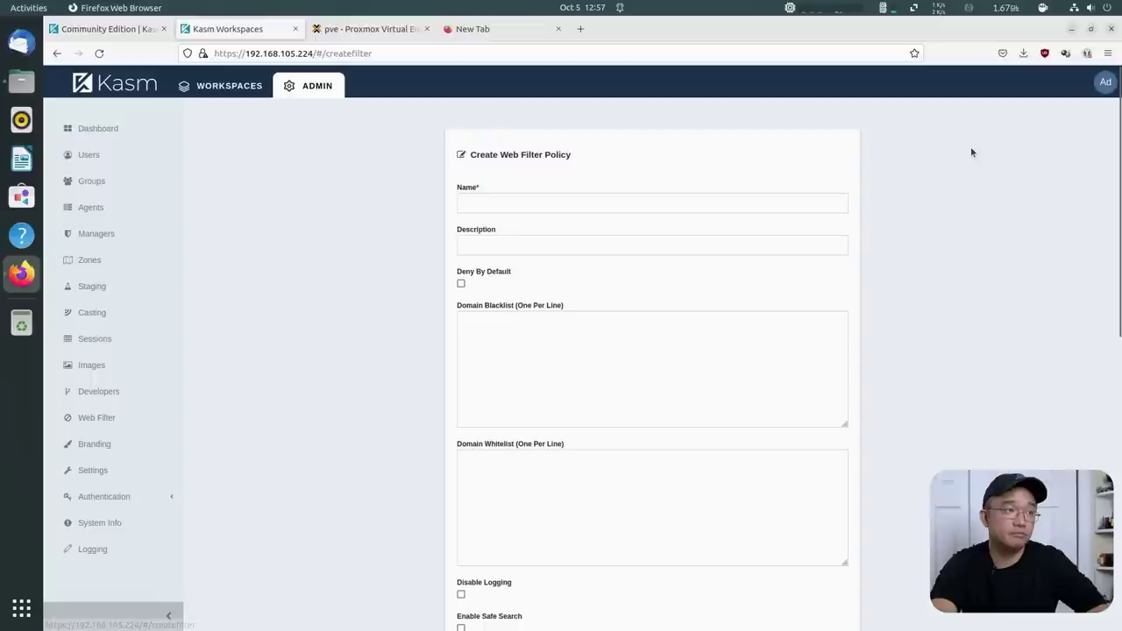
click(549, 350)
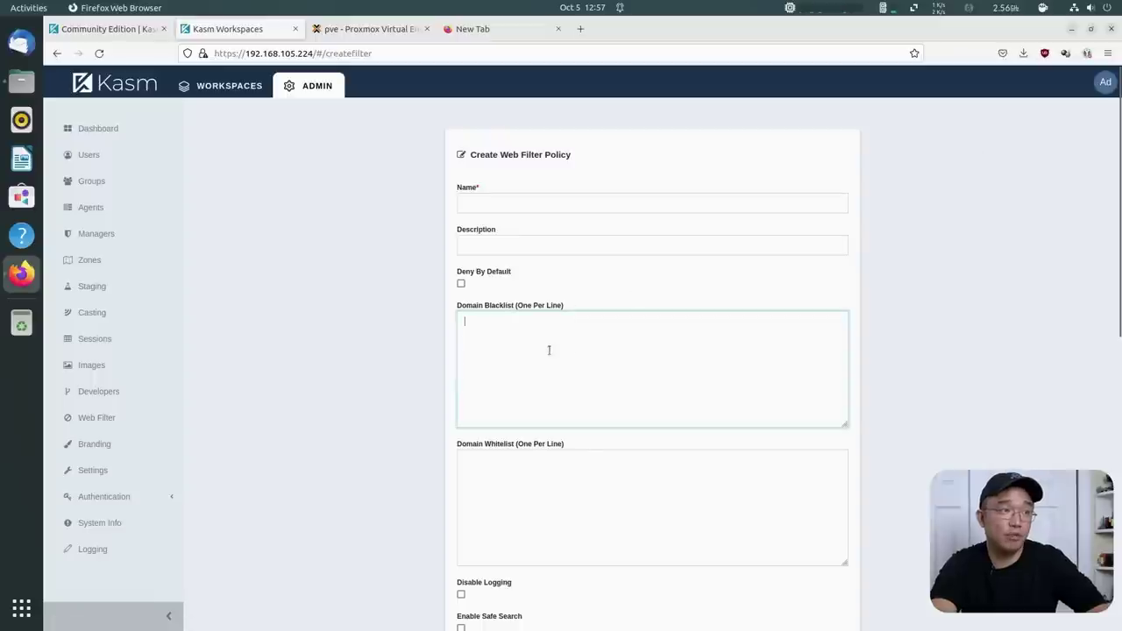
- View the branding configurations page and look through the server settings down to the Scale section
click(98, 444)
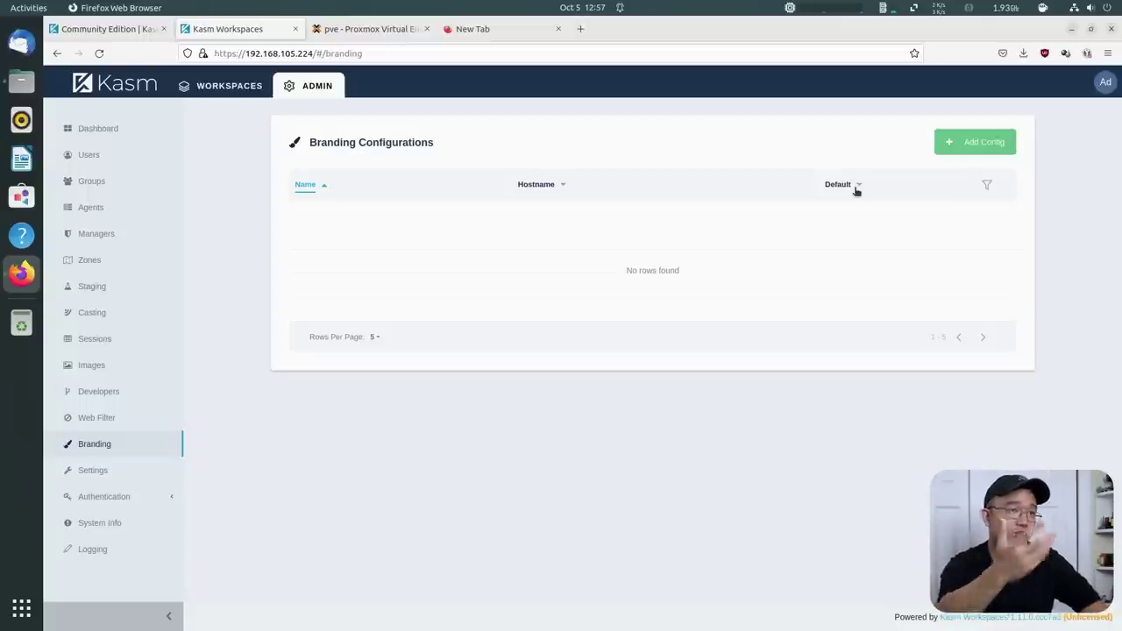
click(114, 480)
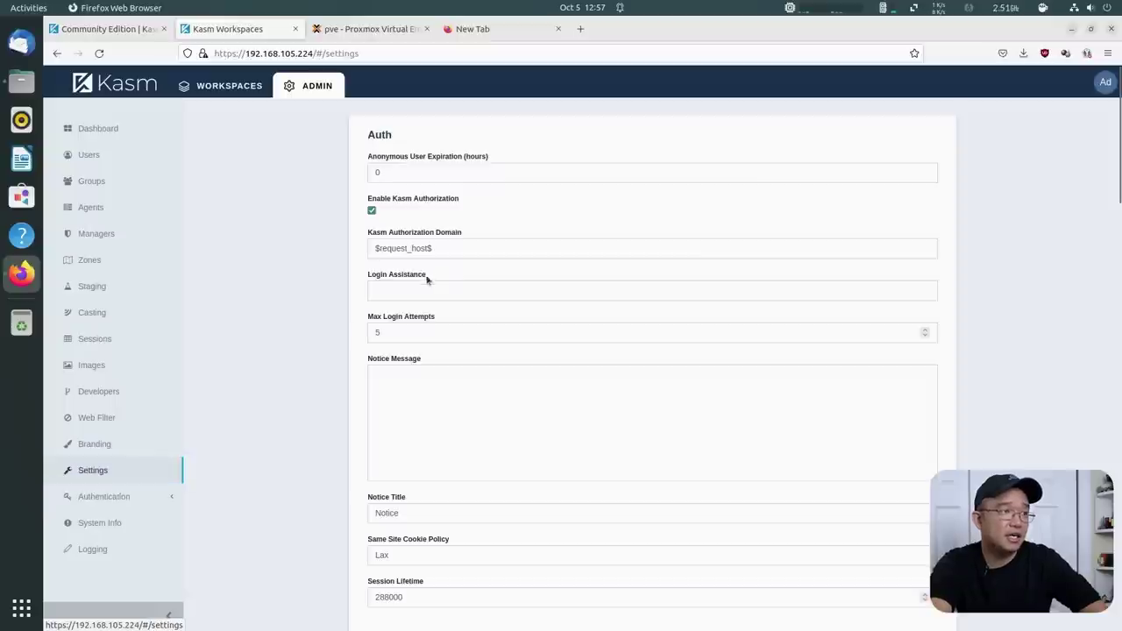
scroll(427, 281, down, 20)
scroll(426, 287, up, 5)
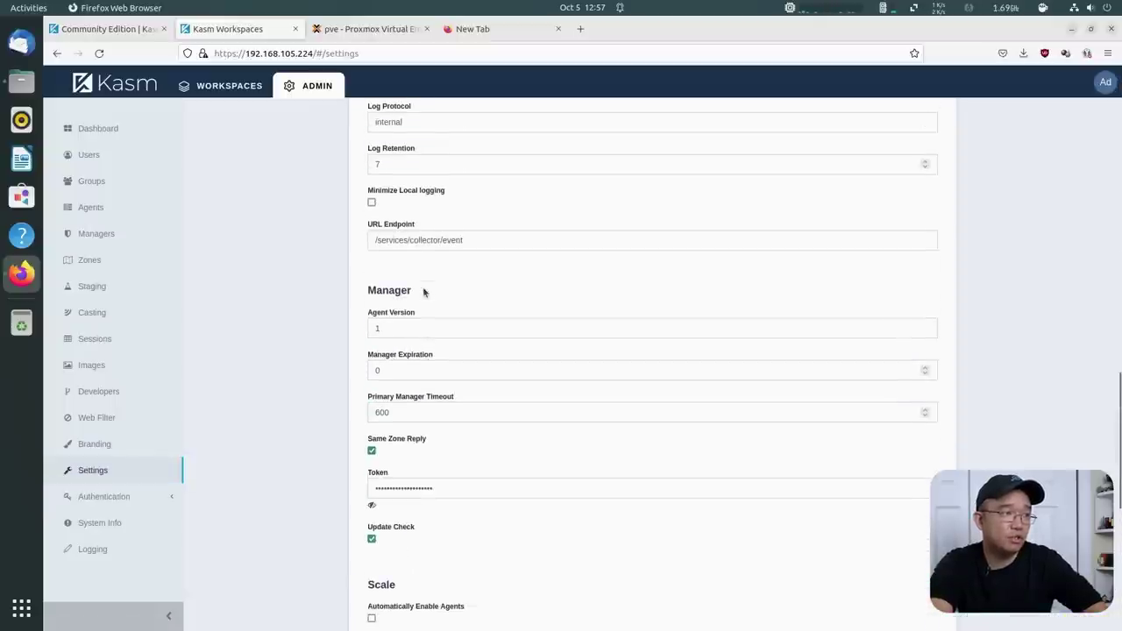
scroll(438, 325, down, 7)
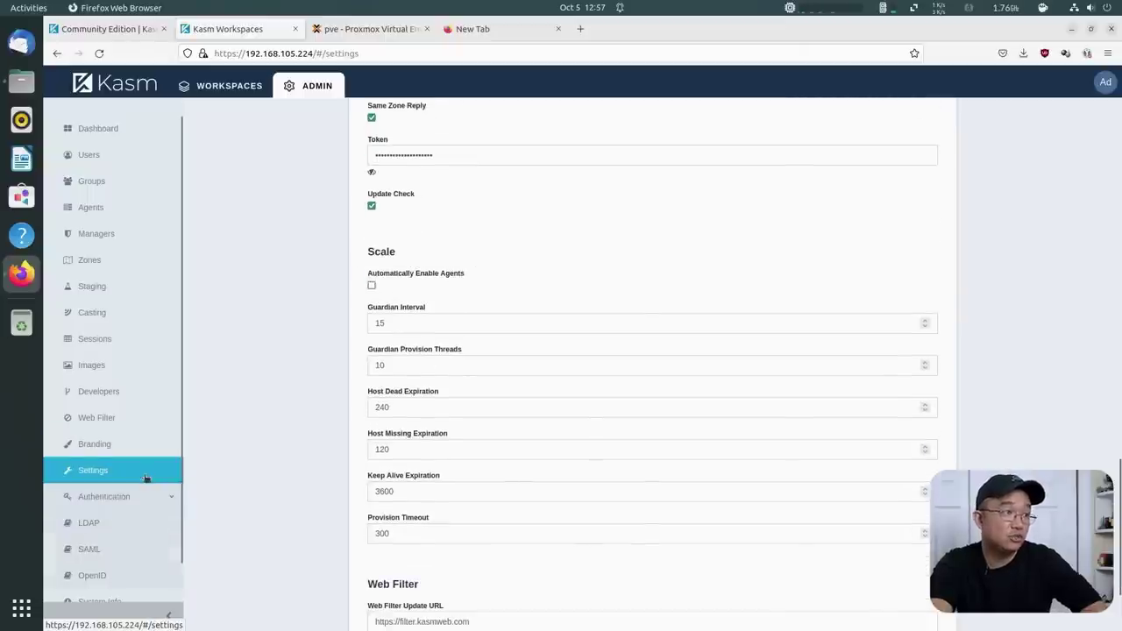
- View the OpenID authentication configurations, the system information and the application log
scroll(128, 509, down, 1)
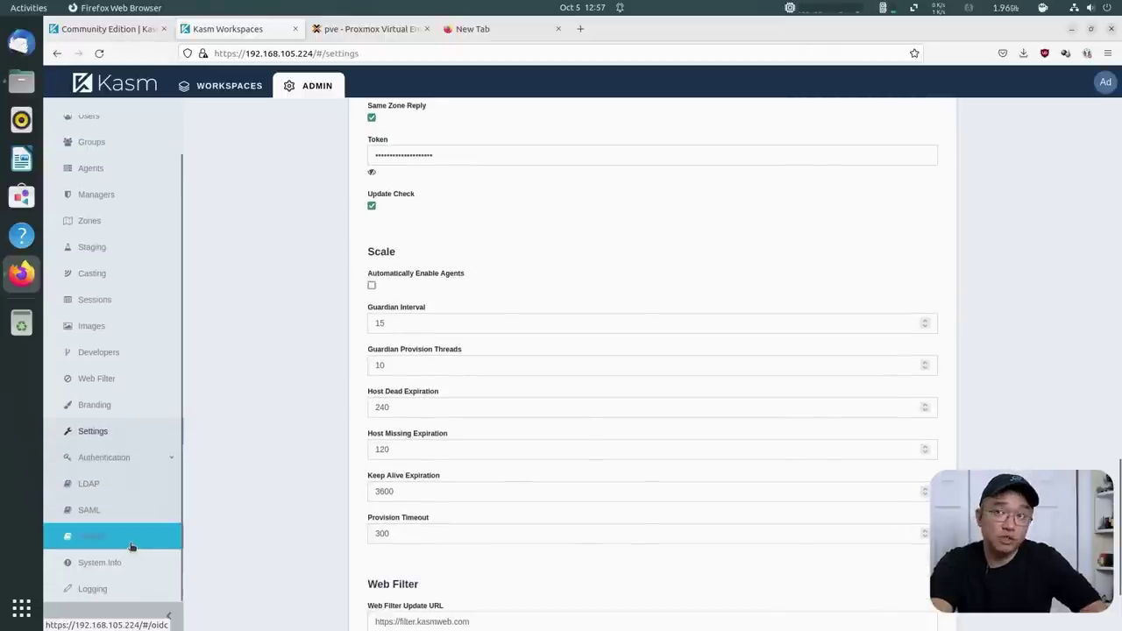
click(130, 547)
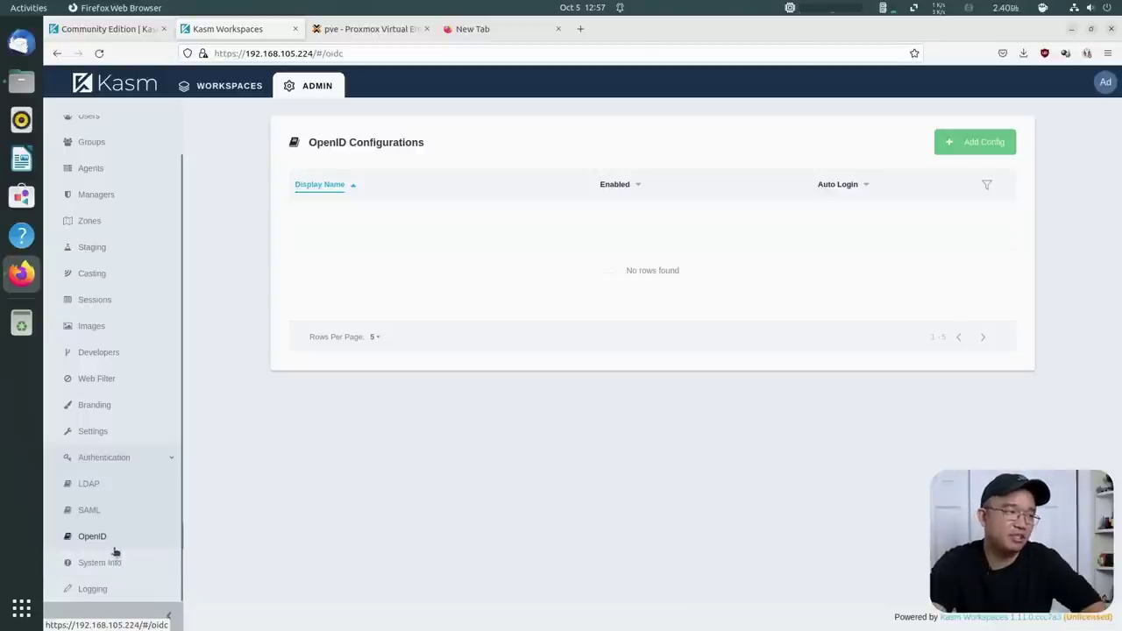
click(125, 567)
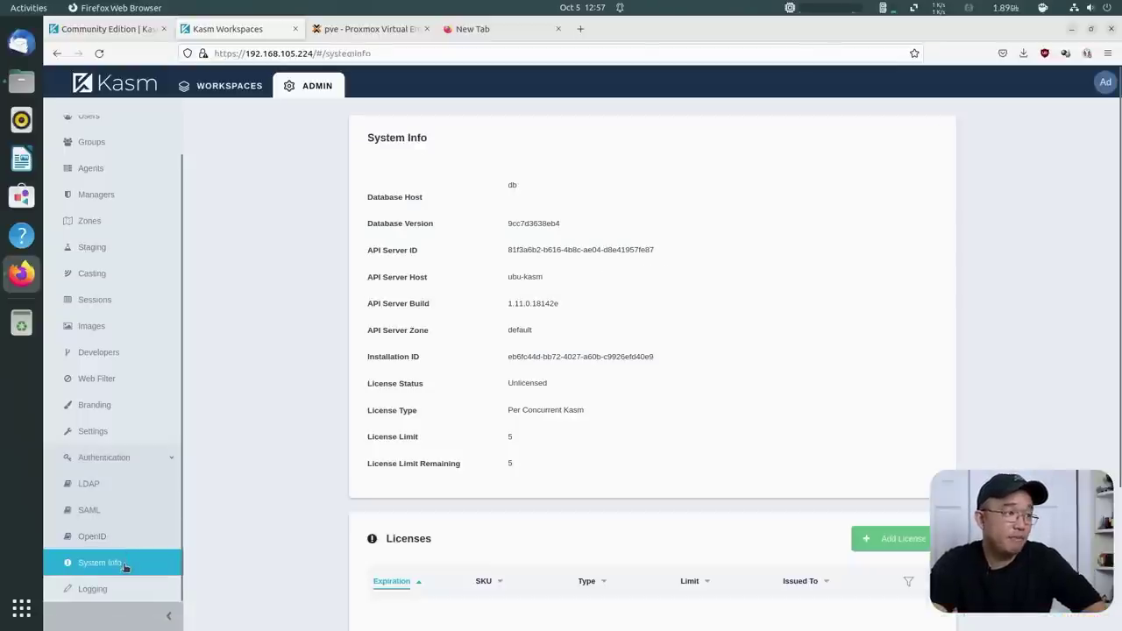
click(128, 586)
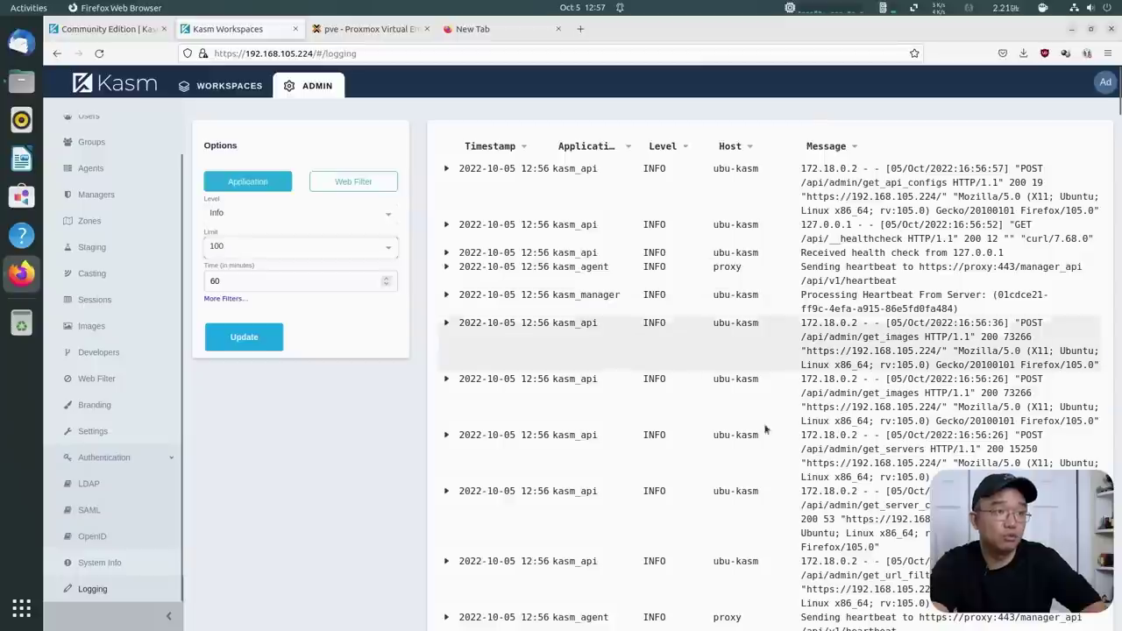
- Check the license details on the System Info page and return to the admin dashboard
click(135, 571)
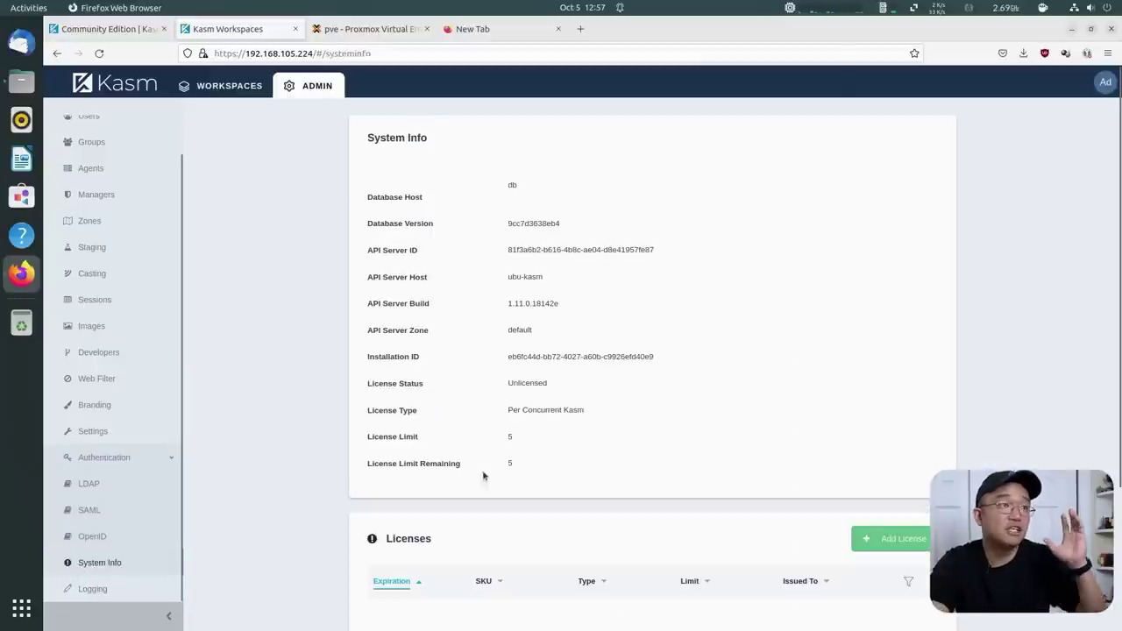
scroll(132, 324, up, 1)
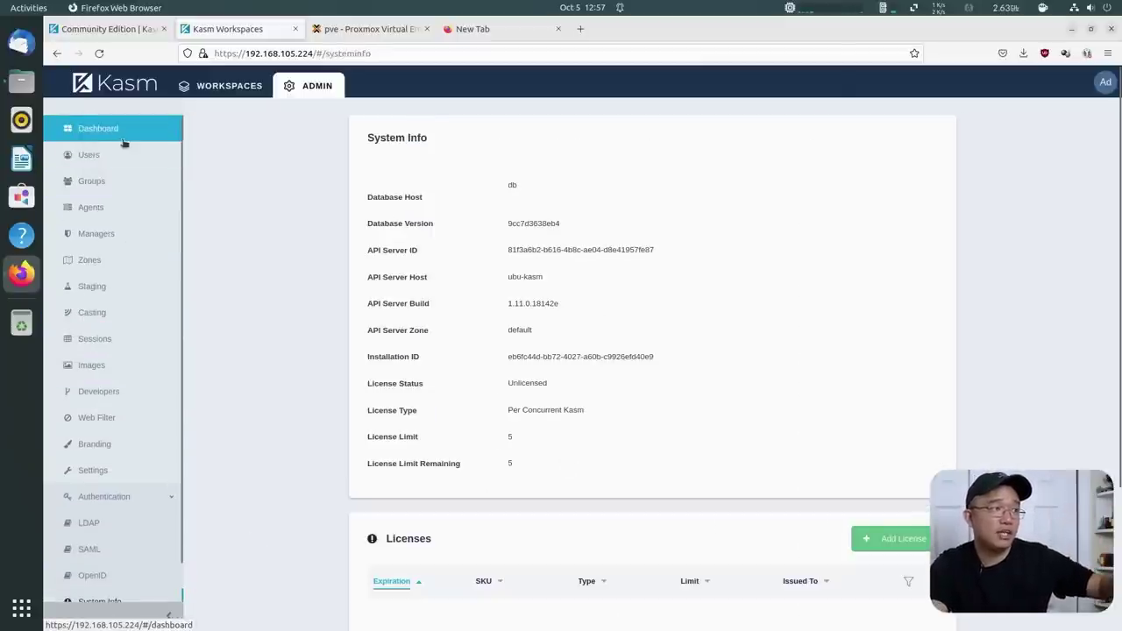
click(119, 137)
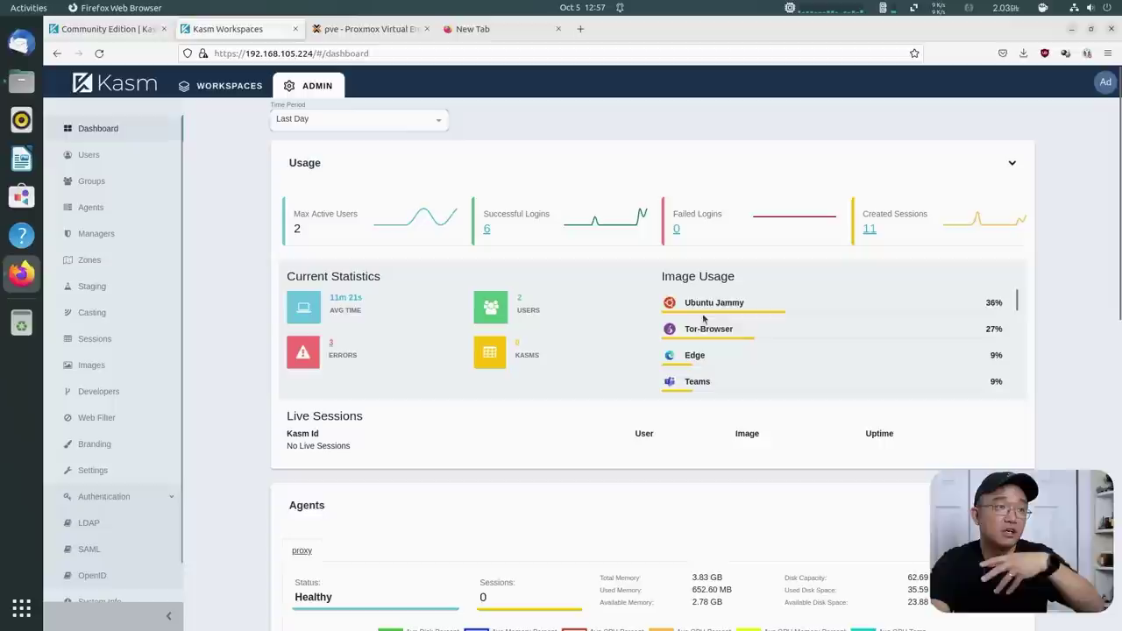